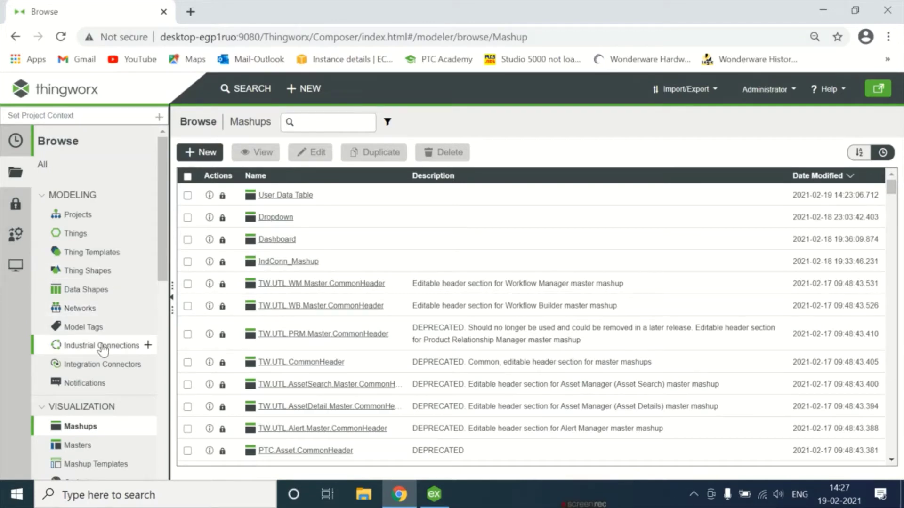
left_click(102, 346)
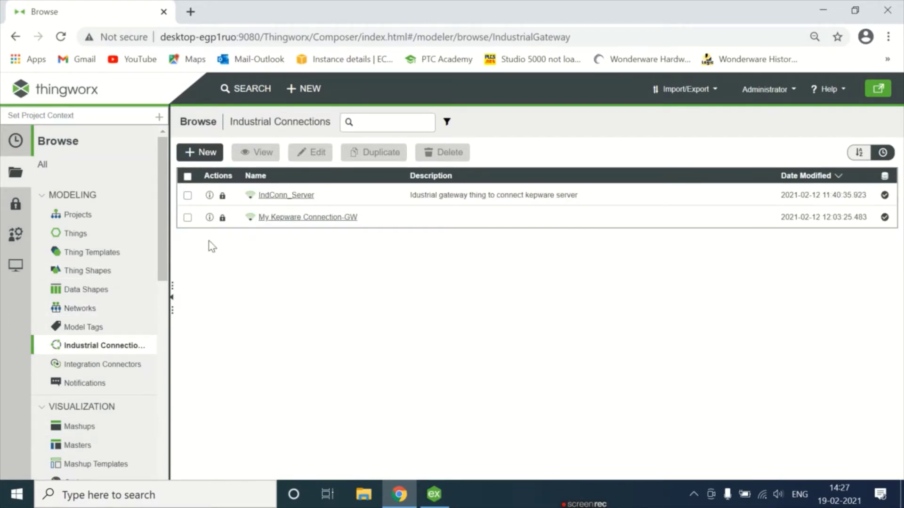
left_click(204, 155)
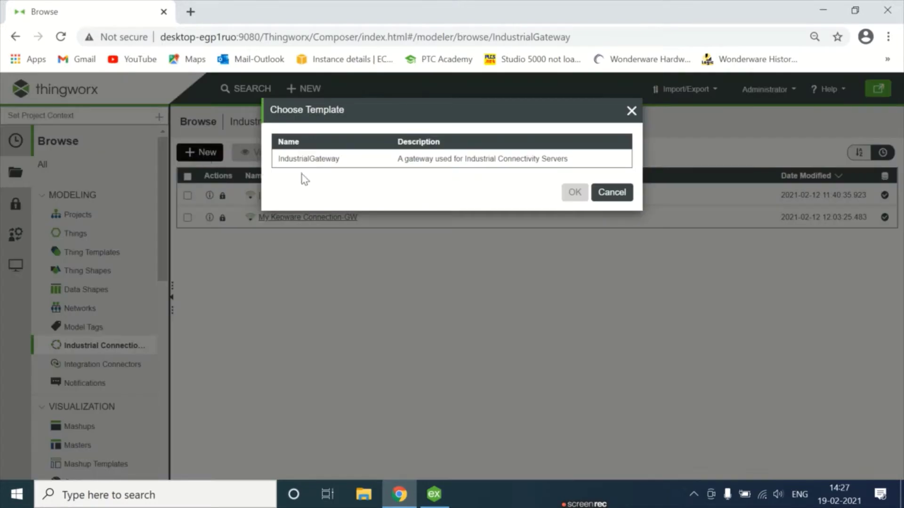
left_click(309, 160)
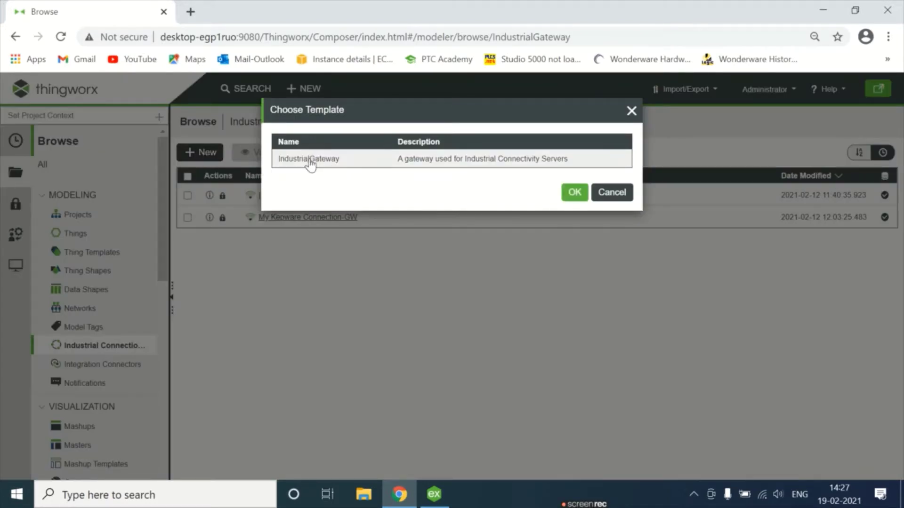
left_click(629, 193)
- Create a new Thing and name it FromKepwareServer
left_click(78, 233)
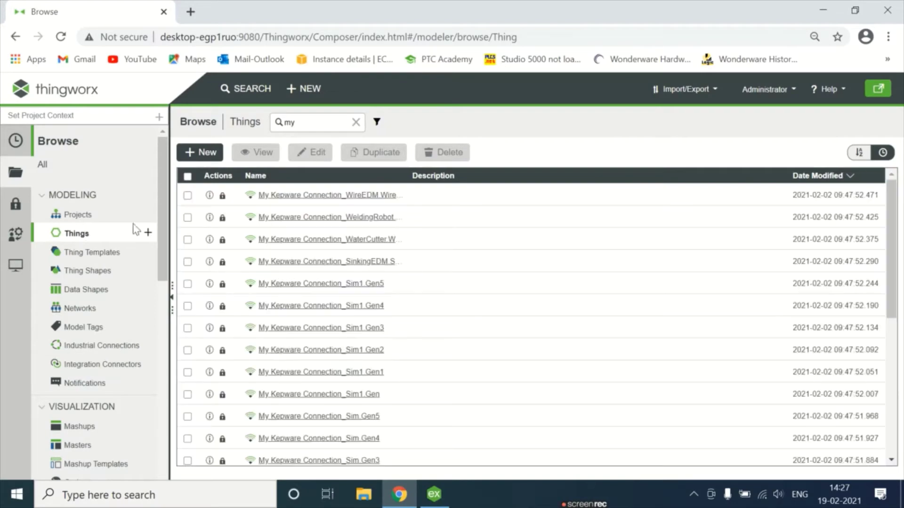
left_click(205, 153)
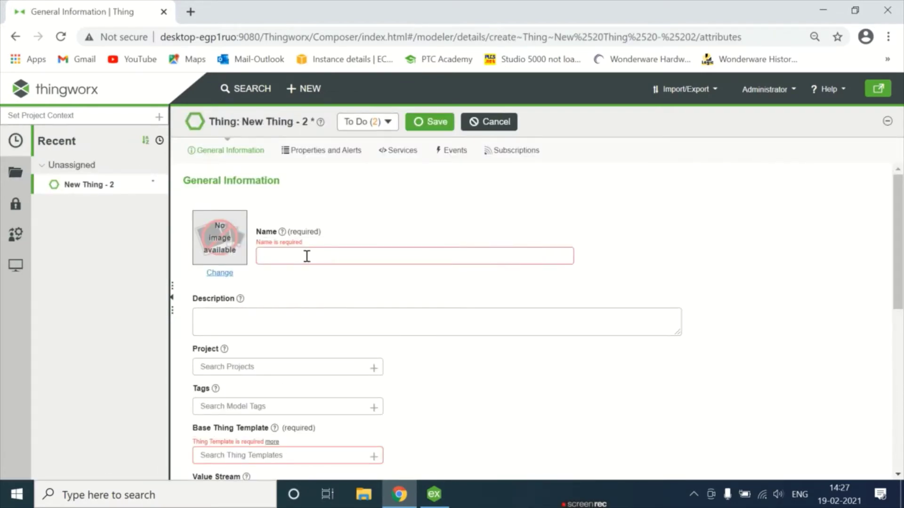
type("FromKepwa")
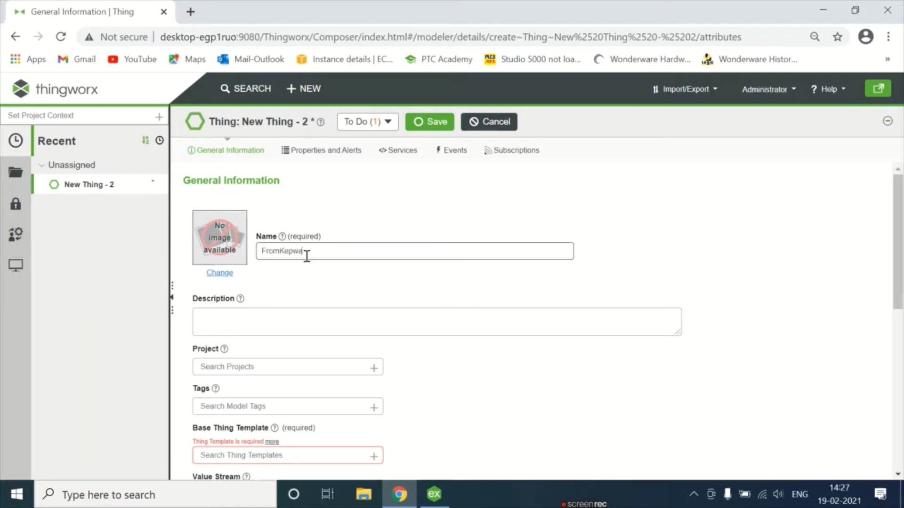
type("reServer")
key("ctrl+plus")
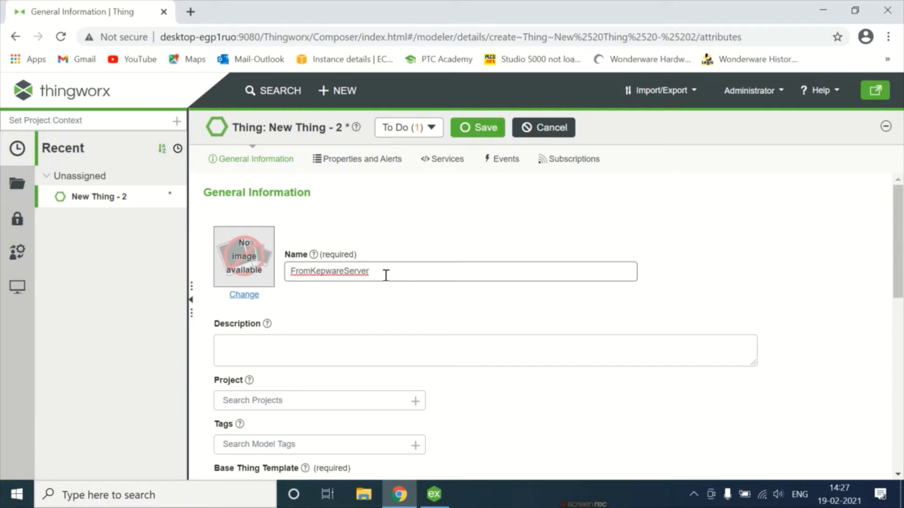
- Reuse the Thing's name as its description, spaced out to read "From Kepware Server"
double_click(360, 271)
key("ctrl+c")
left_click(238, 345)
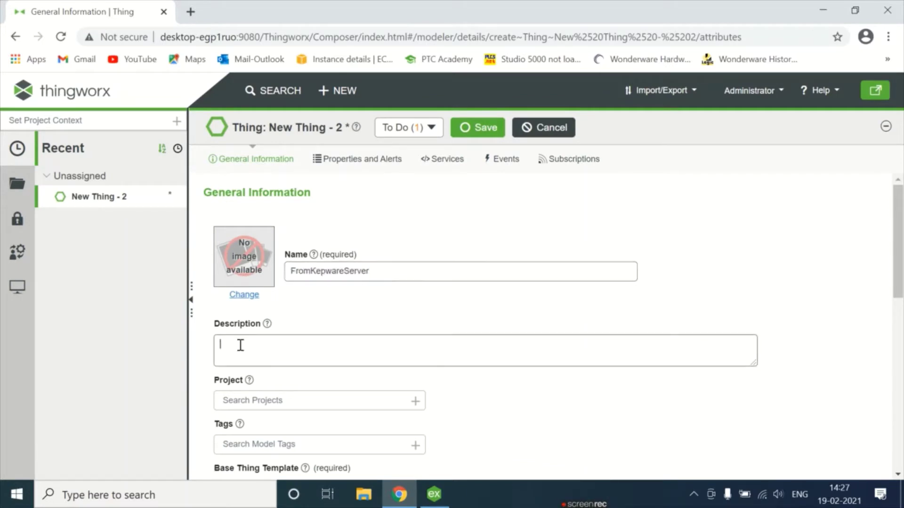
key("ctrl+v")
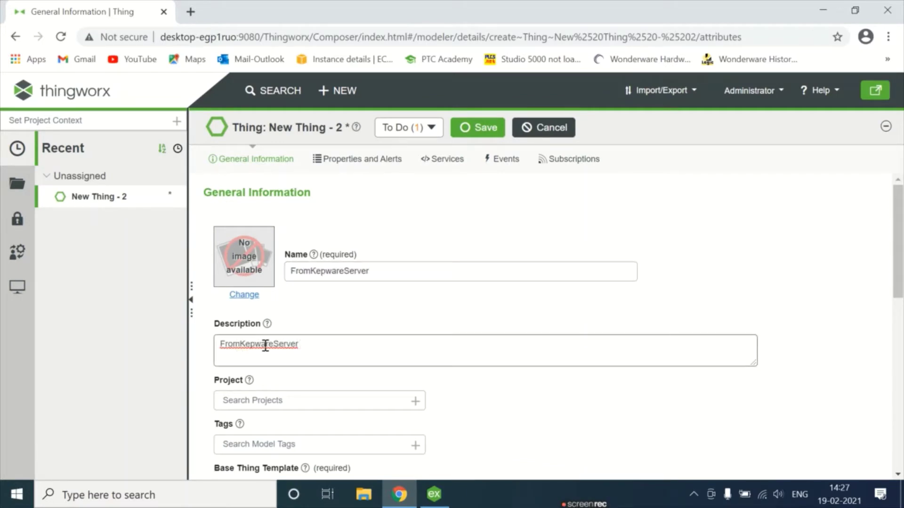
left_click(274, 345)
left_click(239, 345)
- Assign the Thing to the PTC.KinexManufacturing project and set IndustrialGateway as its base thing template
scroll(282, 356, "down", 2)
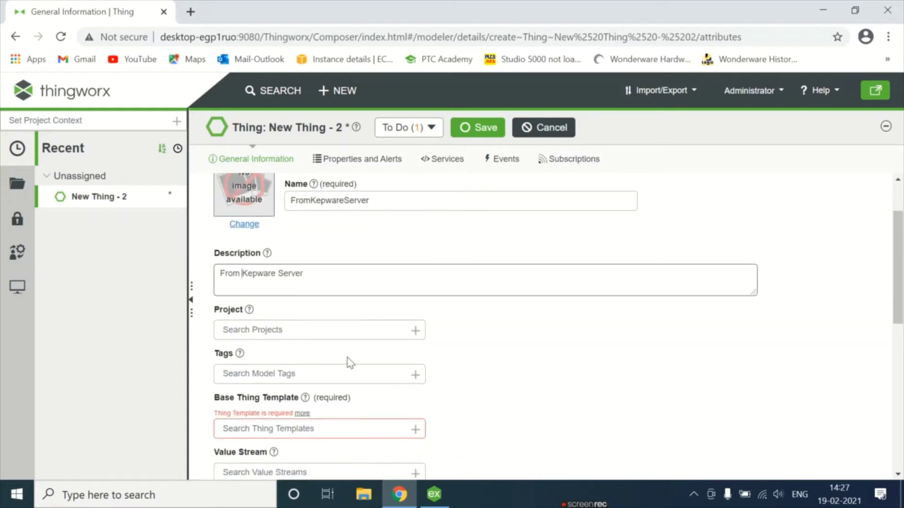
left_click(416, 332)
left_click(271, 400)
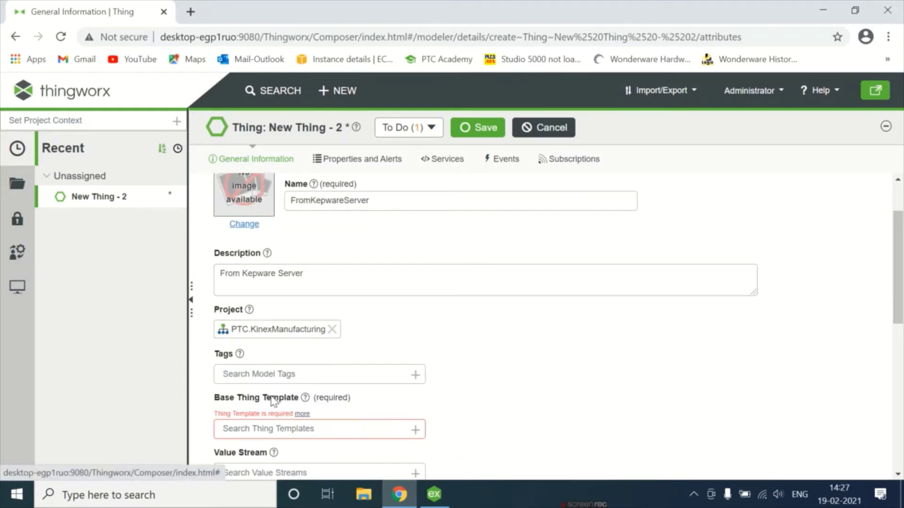
left_click(415, 436)
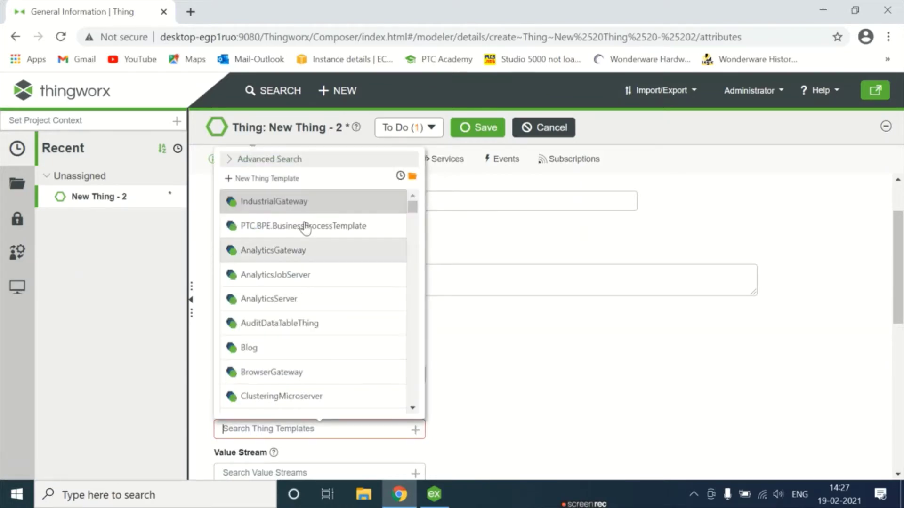
left_click(285, 202)
- Save the new FromKepwareServer industrial connection and look over its general information
scroll(399, 359, "down", 3)
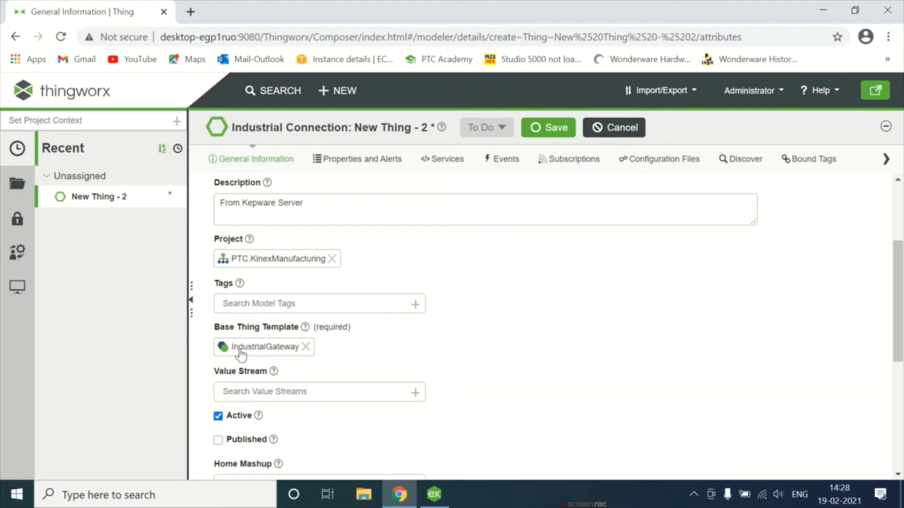
mouse_move(239, 350)
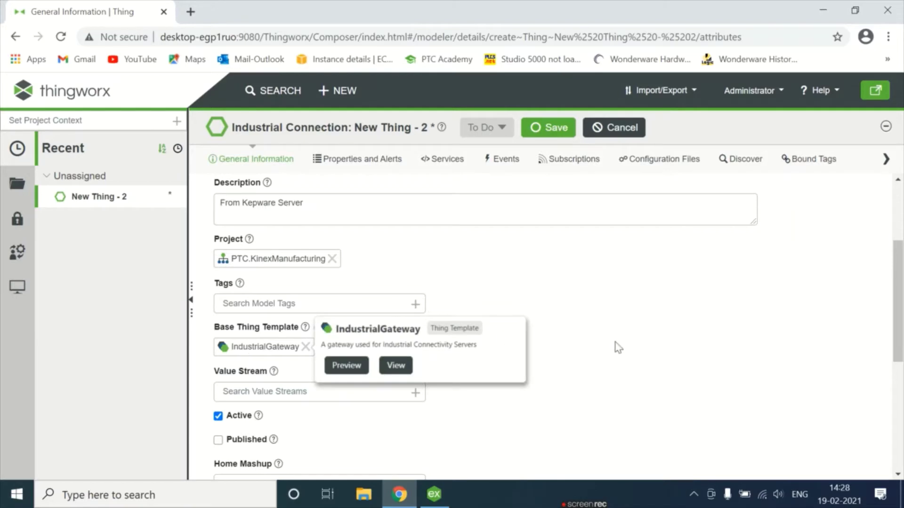
scroll(455, 324, "up", 3)
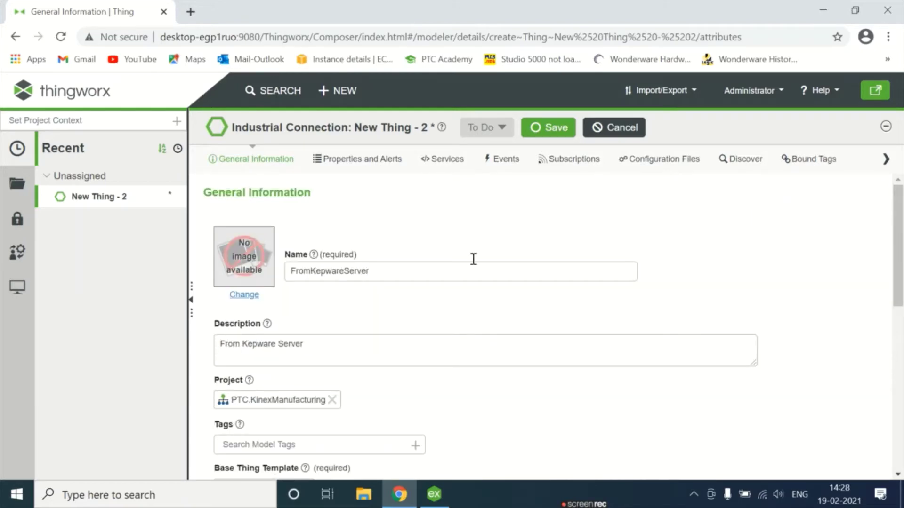
left_click(535, 133)
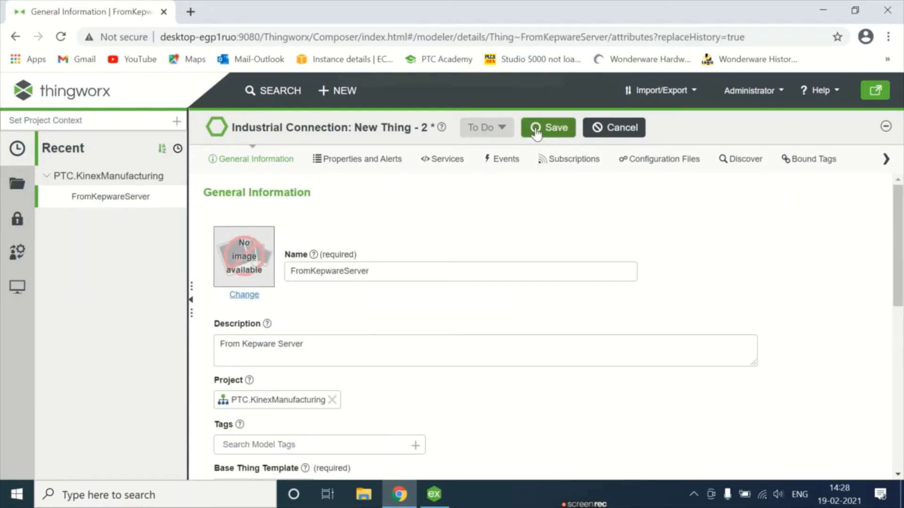
scroll(400, 308, "down", 10)
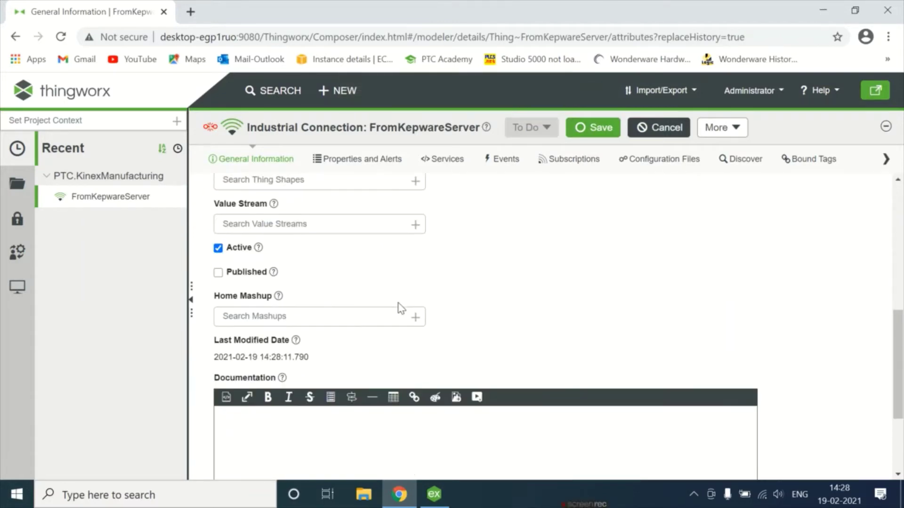
scroll(400, 308, "up", 10)
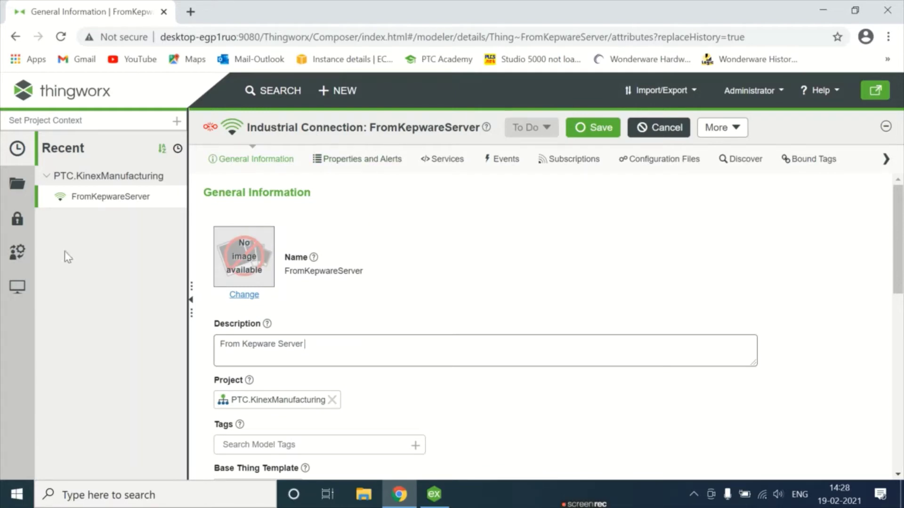
- Delete the existing FromKepwareServer entry from the application keys
left_click(17, 184)
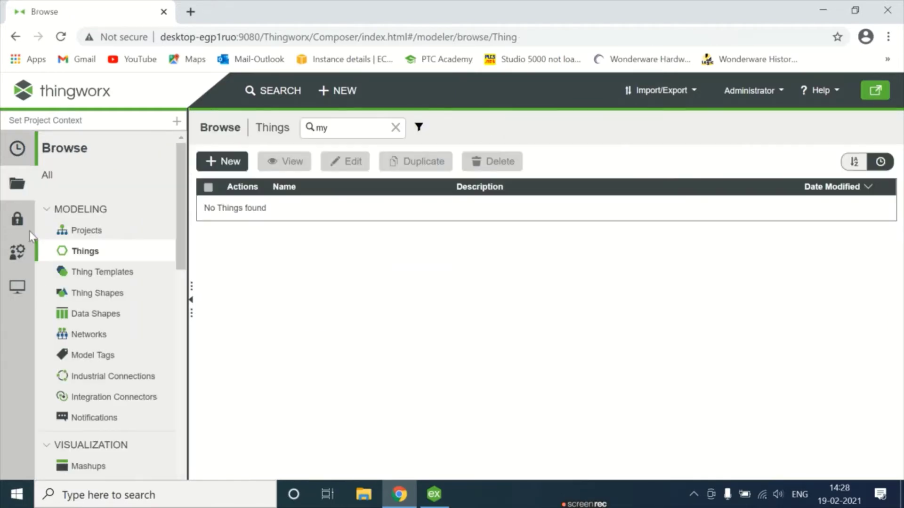
scroll(118, 453, "down", 5)
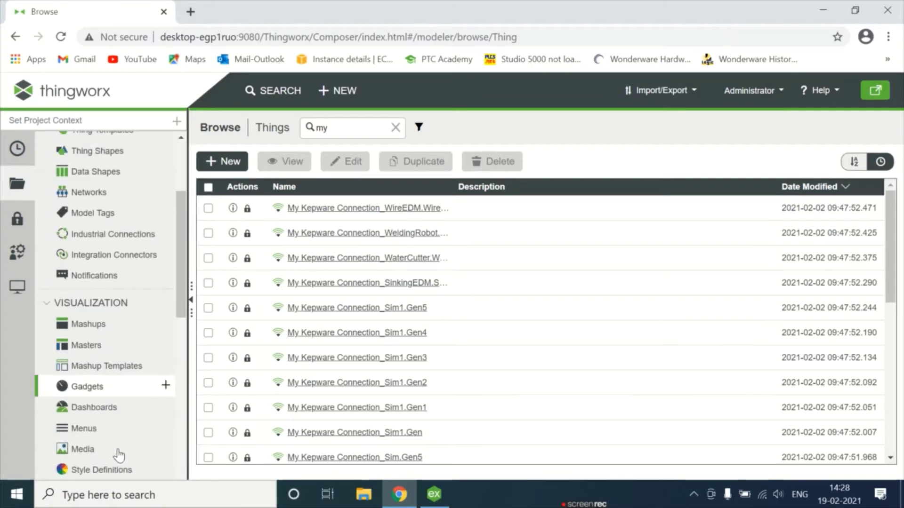
scroll(119, 453, "down", 7)
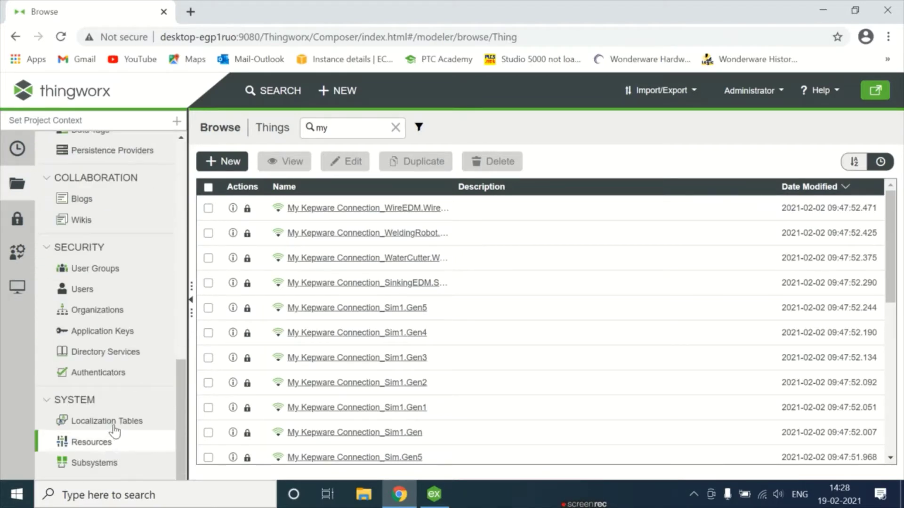
left_click(101, 334)
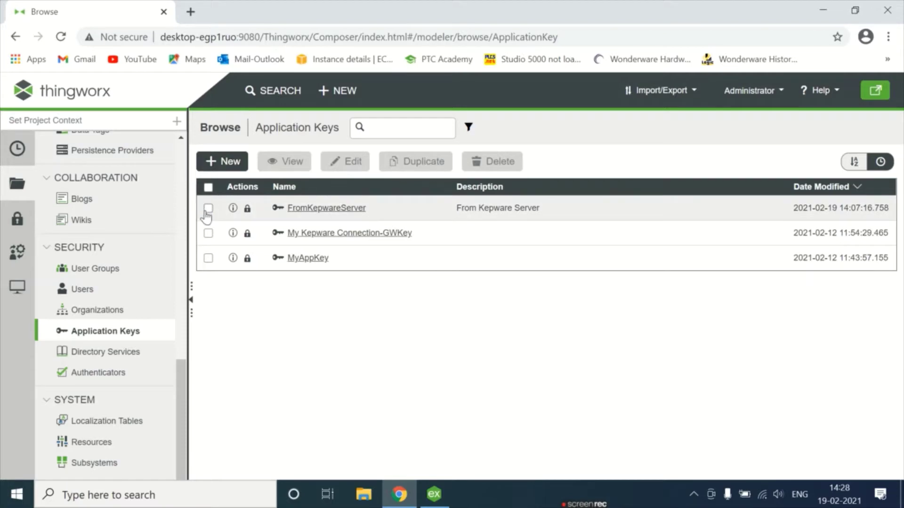
left_click(208, 208)
left_click(489, 161)
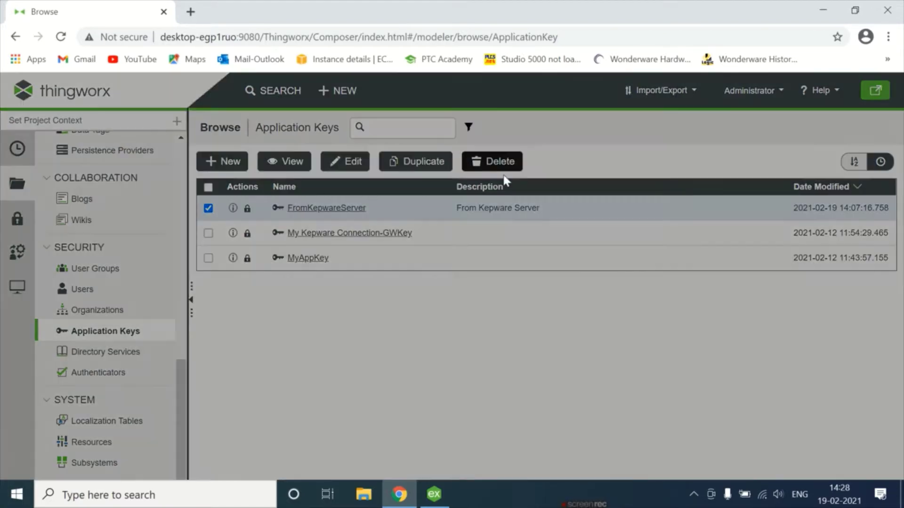
left_click(669, 169)
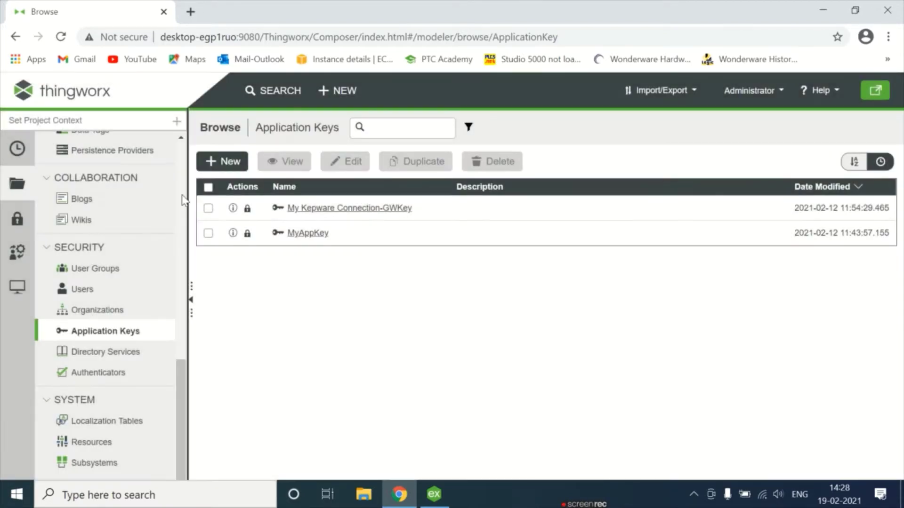
- Create a new application key named FromKepwareServer with the description "From Kepware Server"
left_click(225, 161)
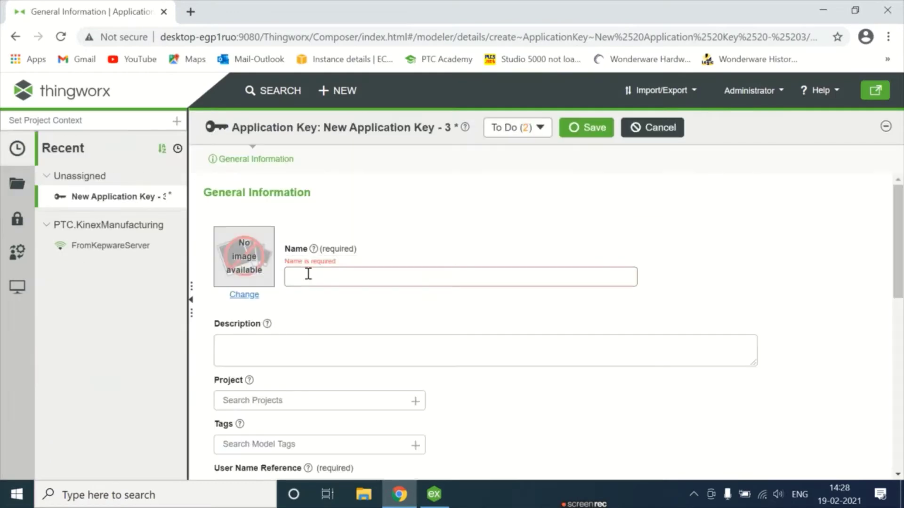
type("Fio")
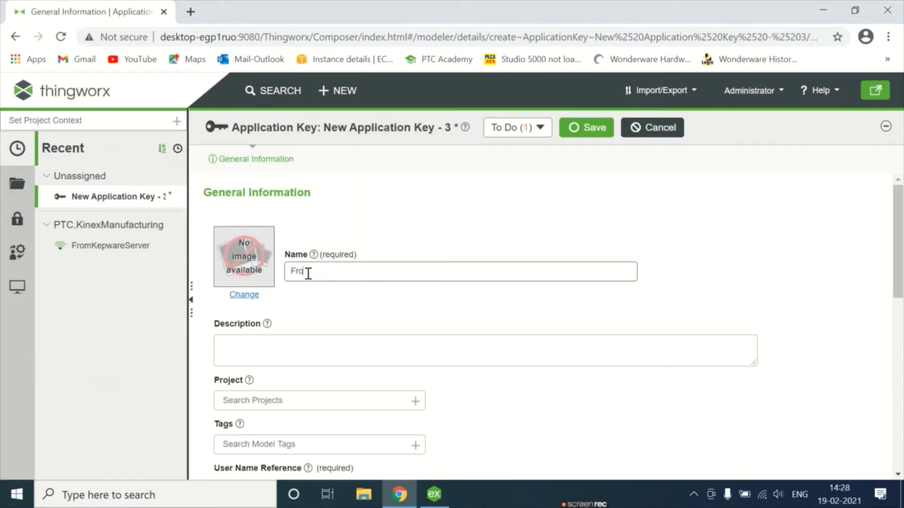
type("mKepwareServer")
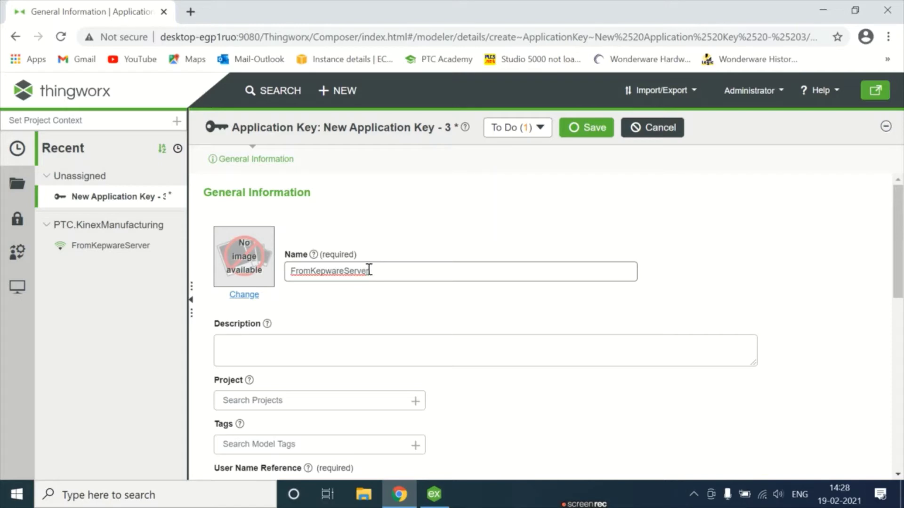
left_click_drag(369, 270, 257, 269)
key("ctrl+c")
left_click(276, 349)
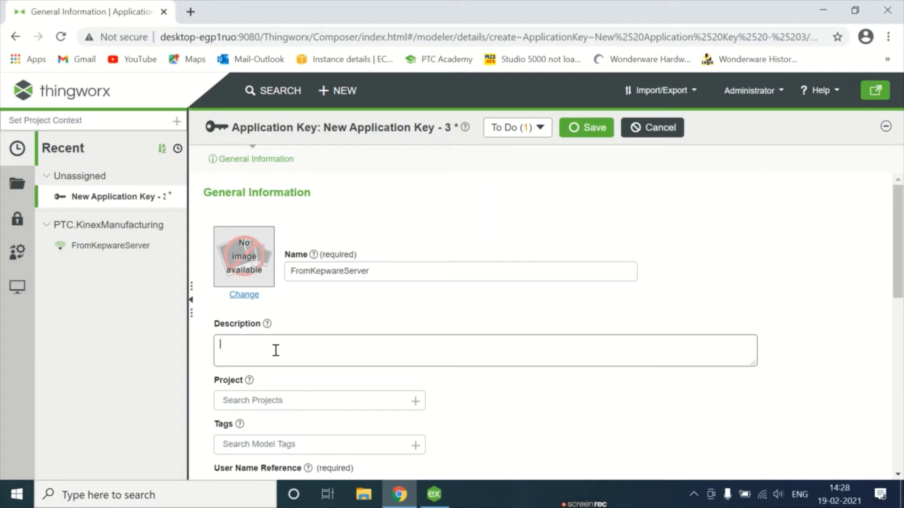
key("ctrl+v")
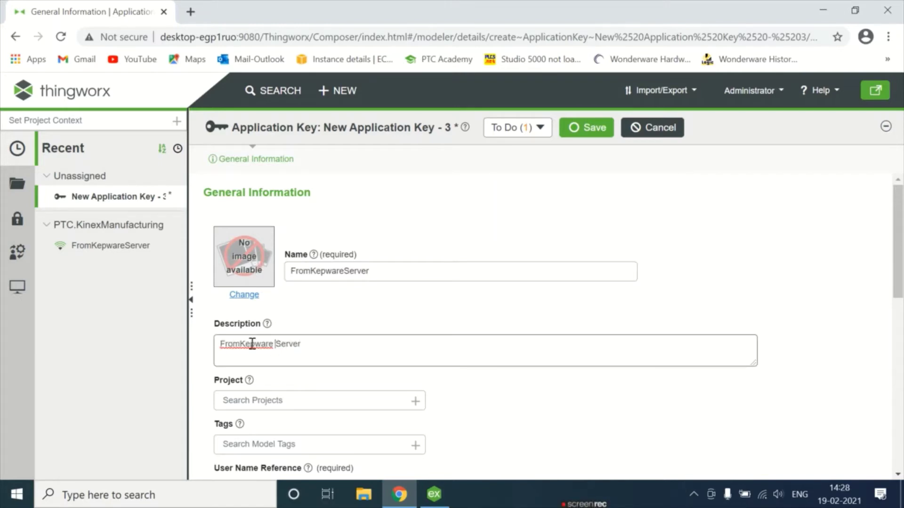
left_click(241, 344)
- Assign the application key to the PTC.KinexManufacturing project and set Administrator as its user name reference, accepting the warning
scroll(406, 333, "down", 2)
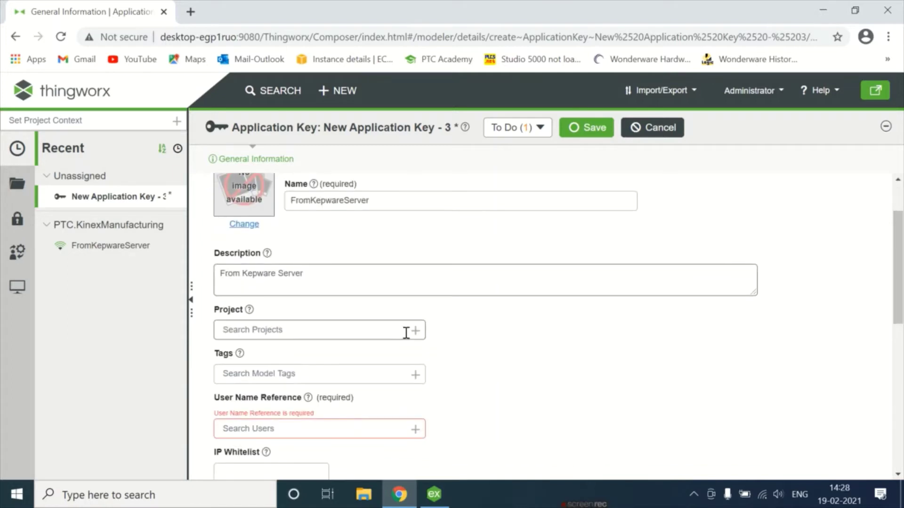
left_click(414, 331)
left_click(268, 396)
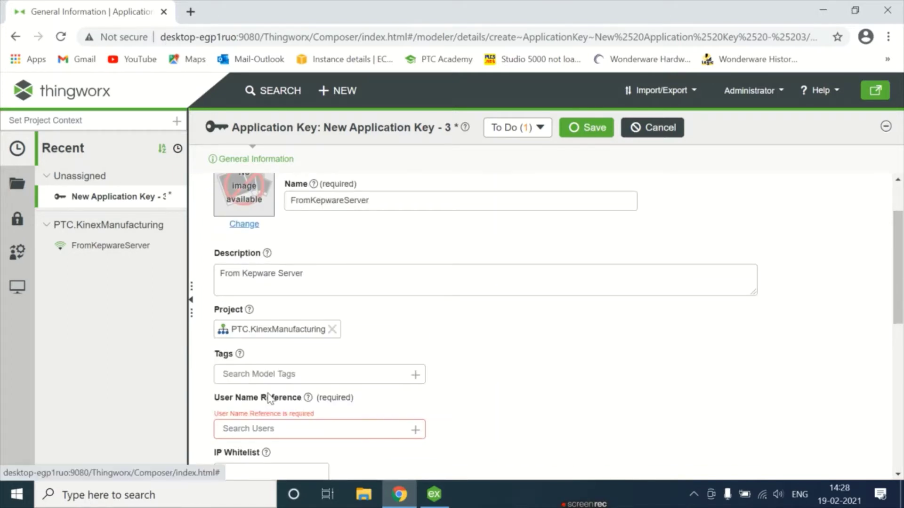
scroll(301, 385, "down", 2)
left_click(416, 360)
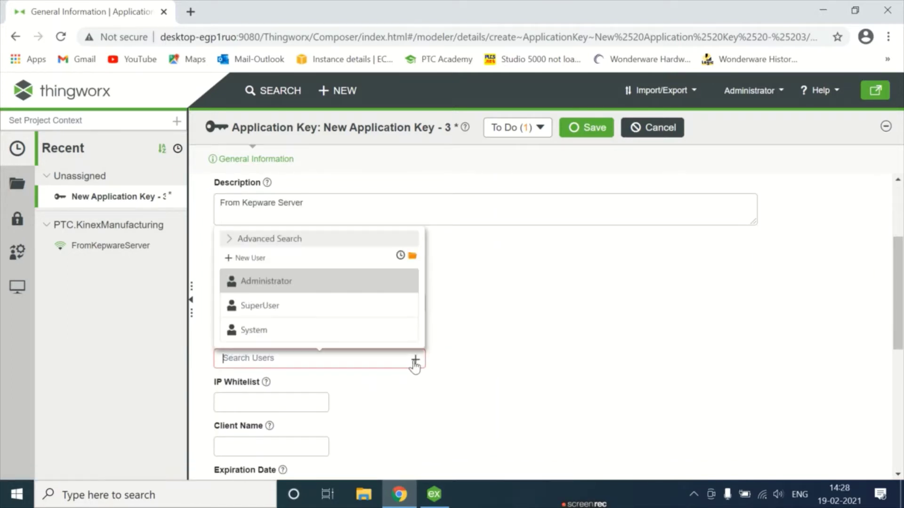
left_click(276, 286)
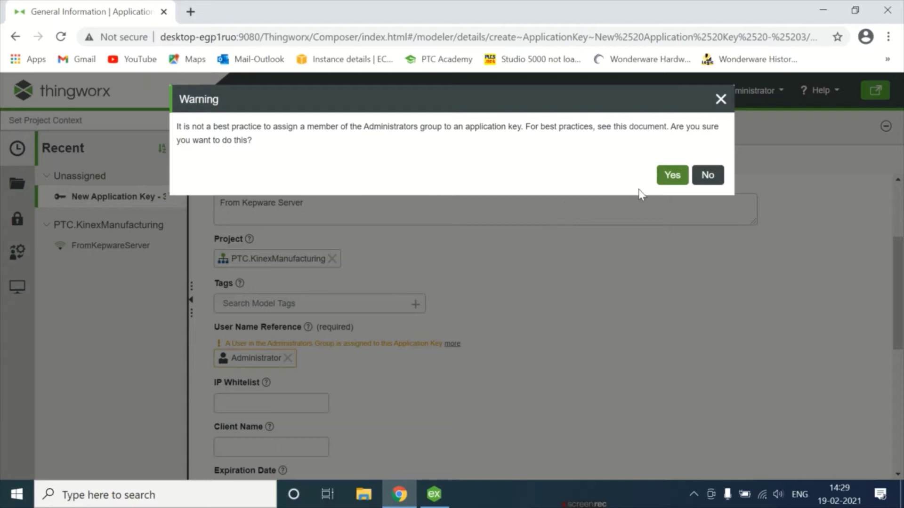
left_click(672, 175)
scroll(479, 335, "down", 3)
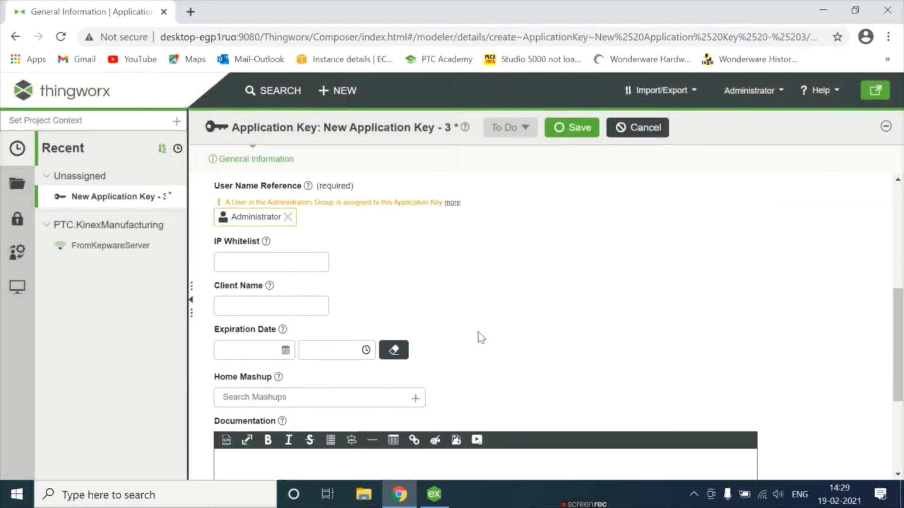
scroll(462, 301, "down", 2)
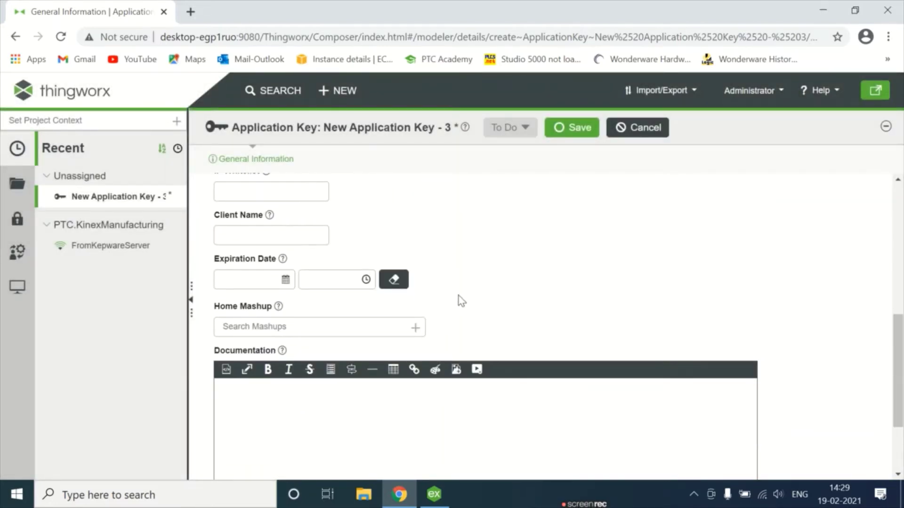
- Set the application key's expiration date to 02/24/2021 at 12:00 am and save the key
scroll(462, 301, "up", 3)
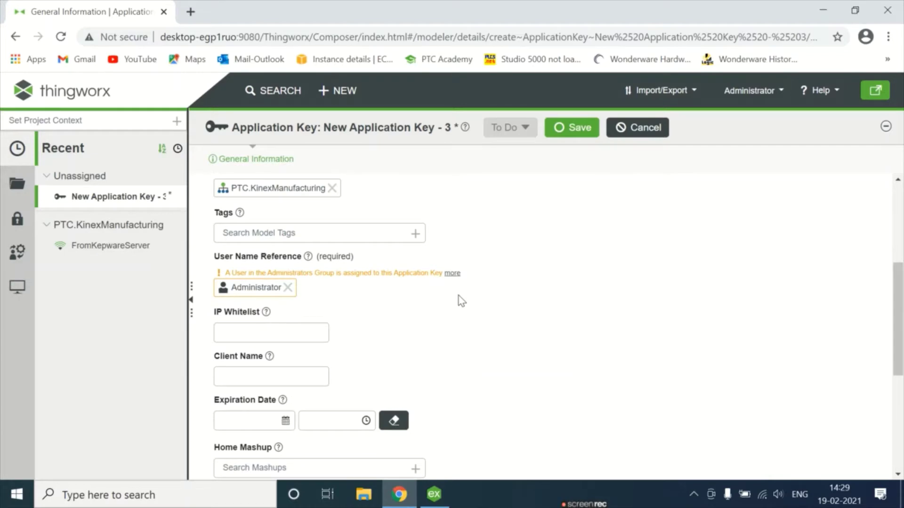
scroll(461, 301, "down", 3)
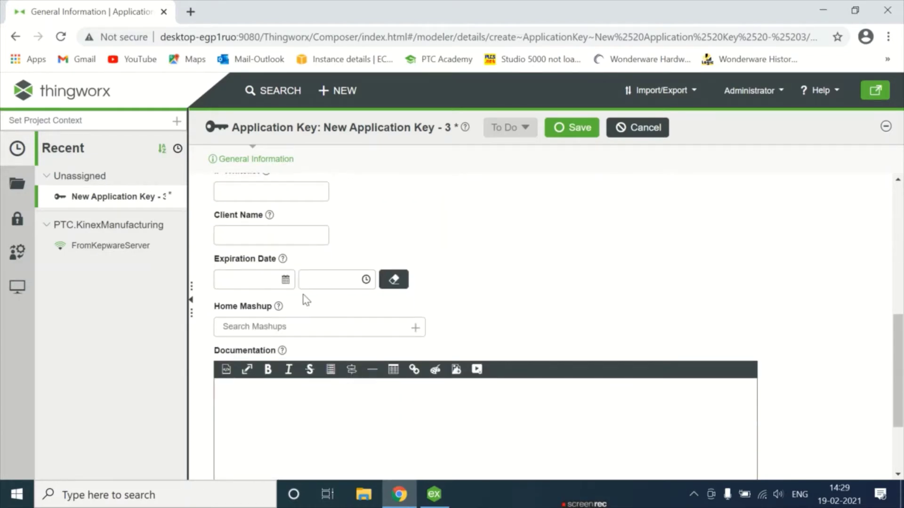
left_click(282, 279)
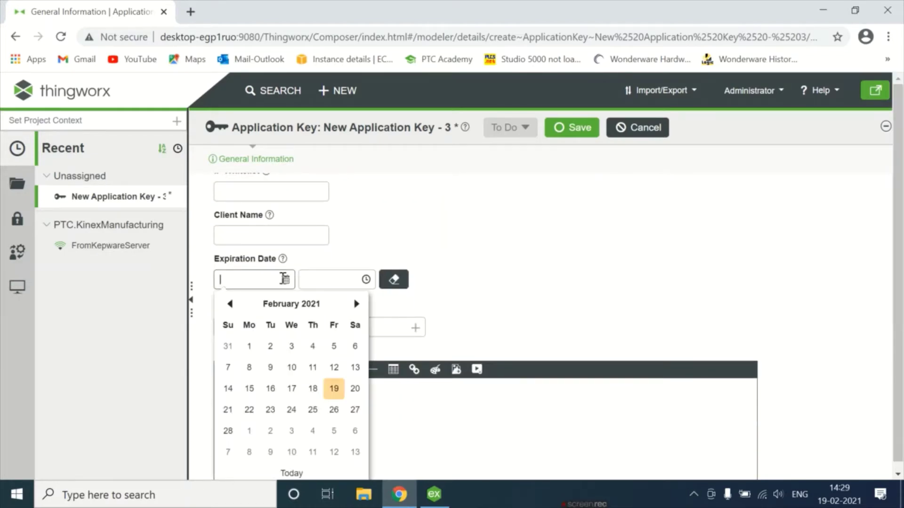
left_click(292, 410)
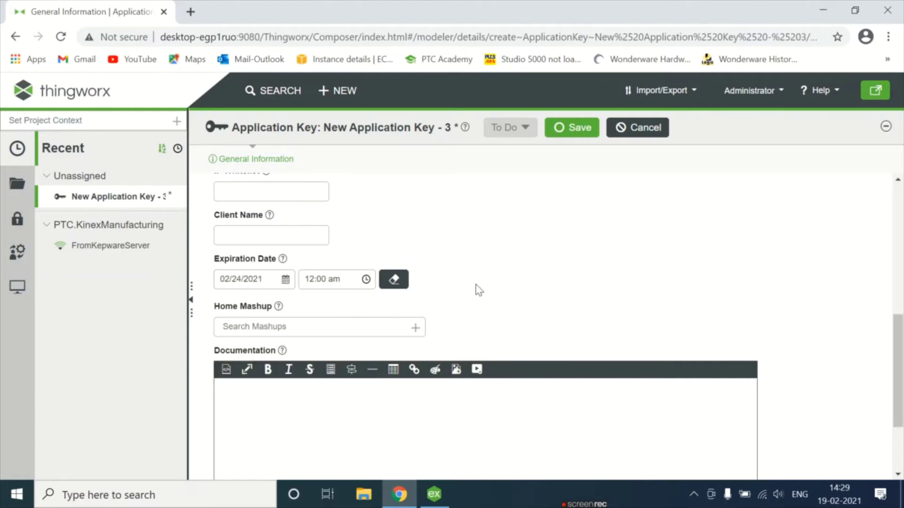
scroll(476, 289, "up", 3)
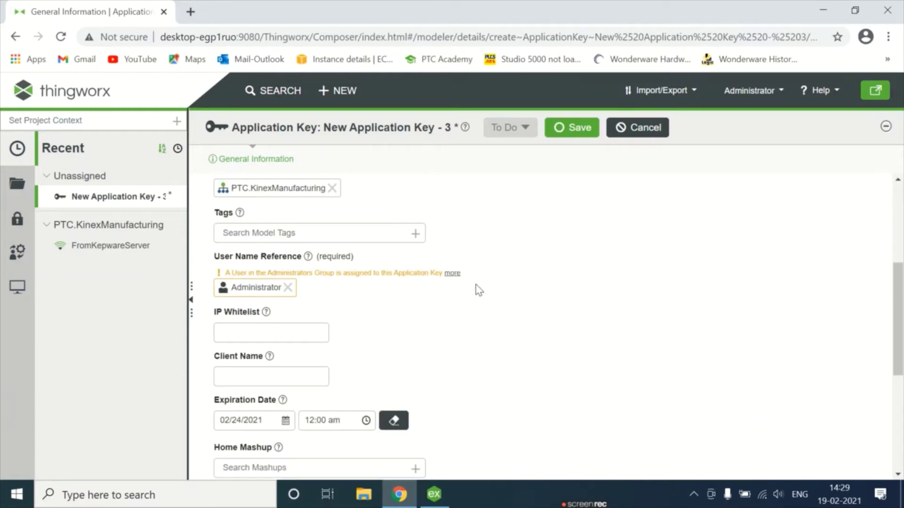
scroll(478, 290, "down", 5)
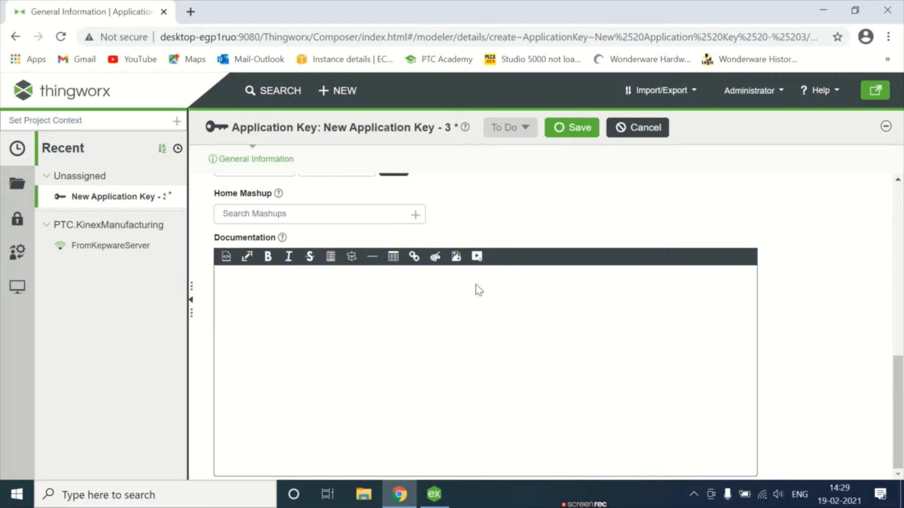
scroll(477, 284, "up", 4)
scroll(477, 285, "up", 2)
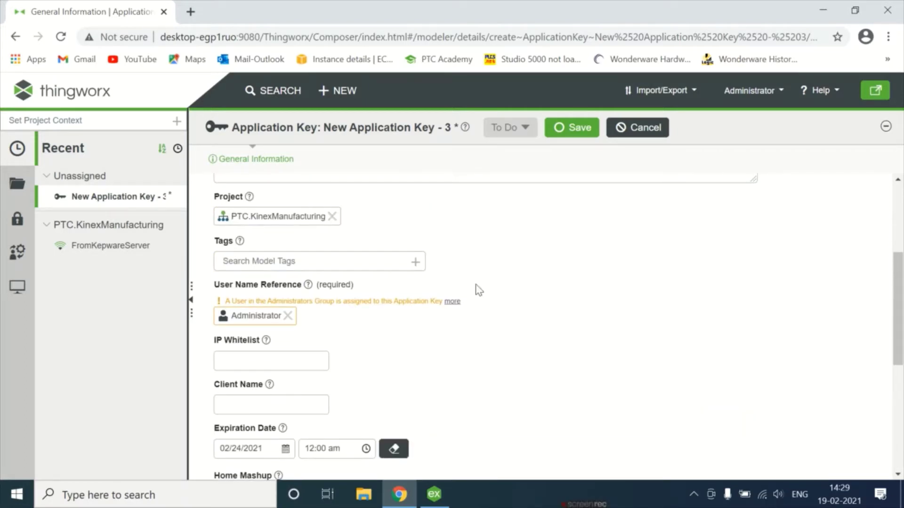
left_click(572, 127)
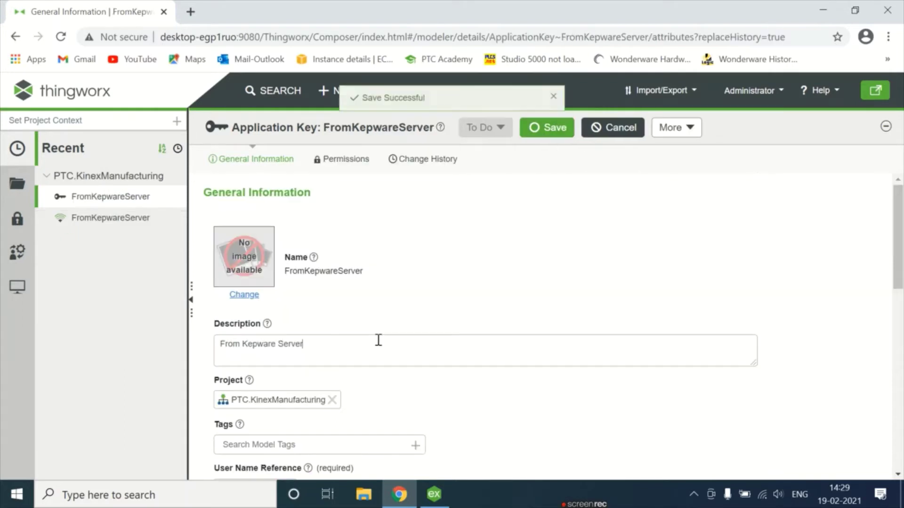
- Extend the saved FromKepwareServer application key's expiration date to 03/11/2021 and save it again
scroll(378, 340, "down", 3)
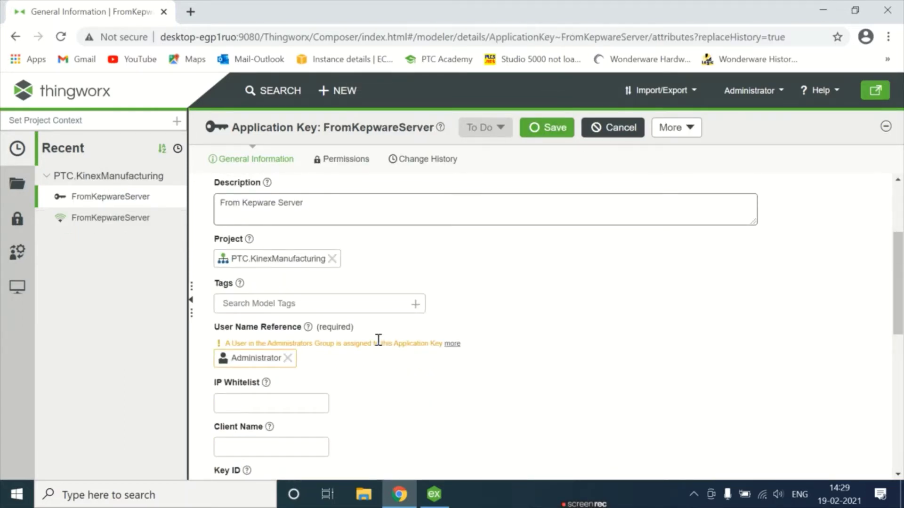
scroll(378, 340, "down", 3)
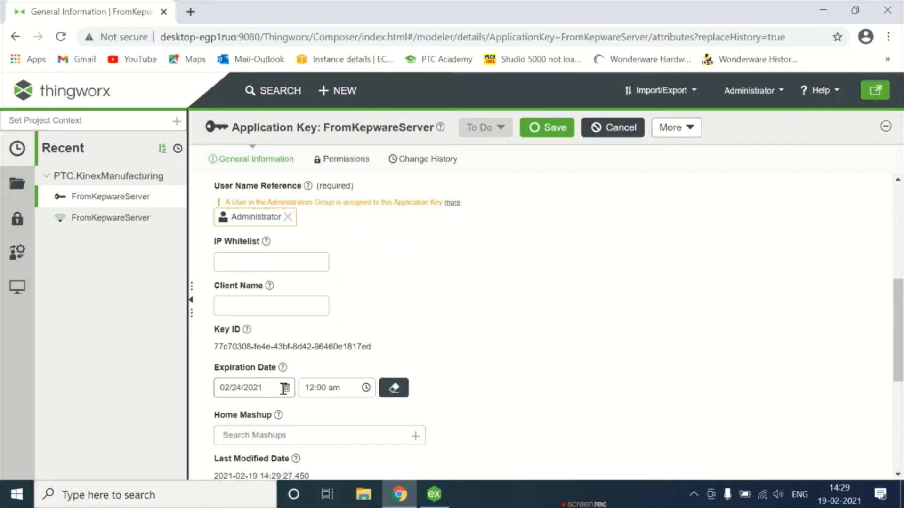
triple_click(219, 371)
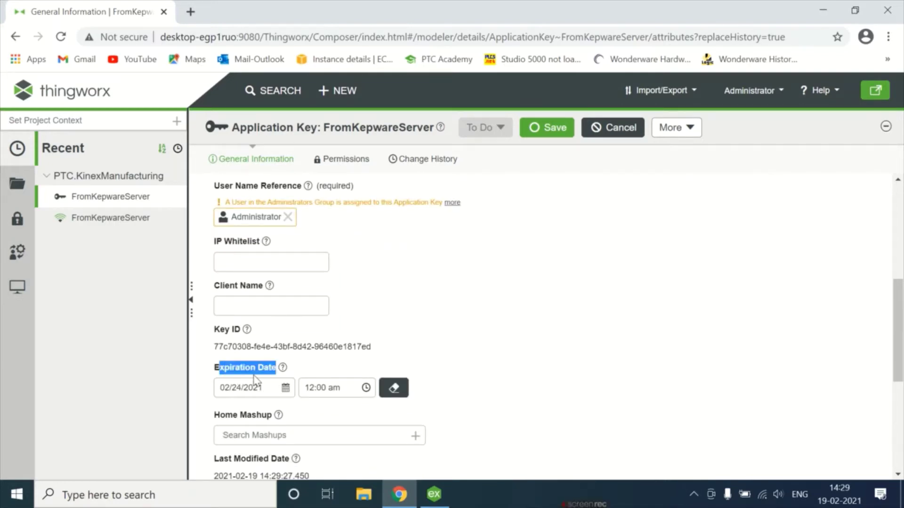
left_click(285, 388)
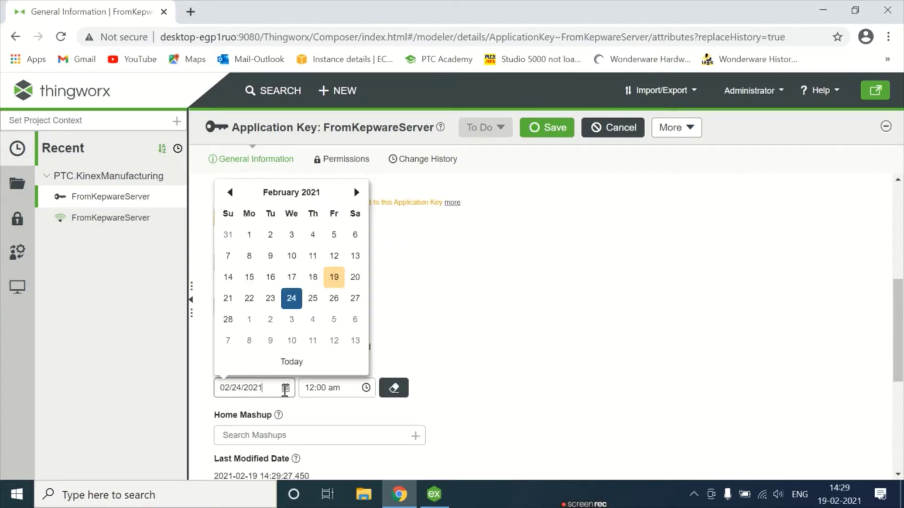
left_click(356, 192)
left_click(313, 256)
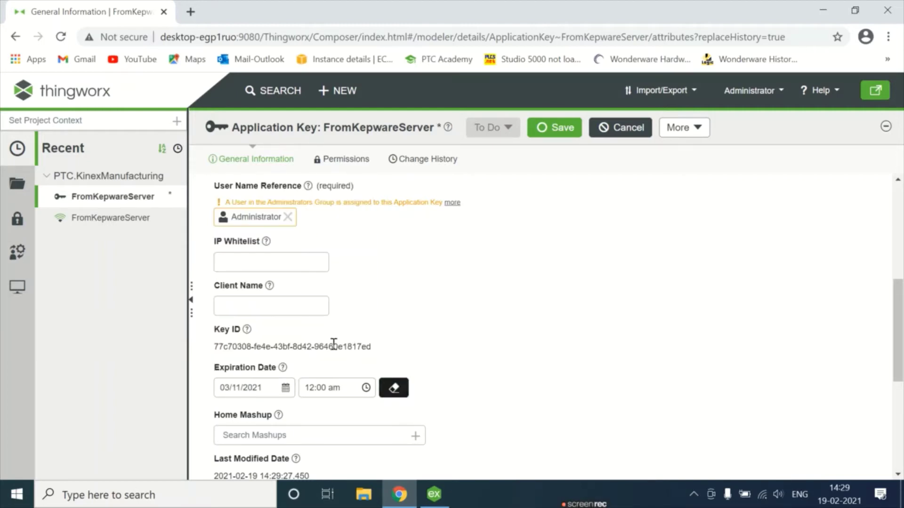
left_click(555, 127)
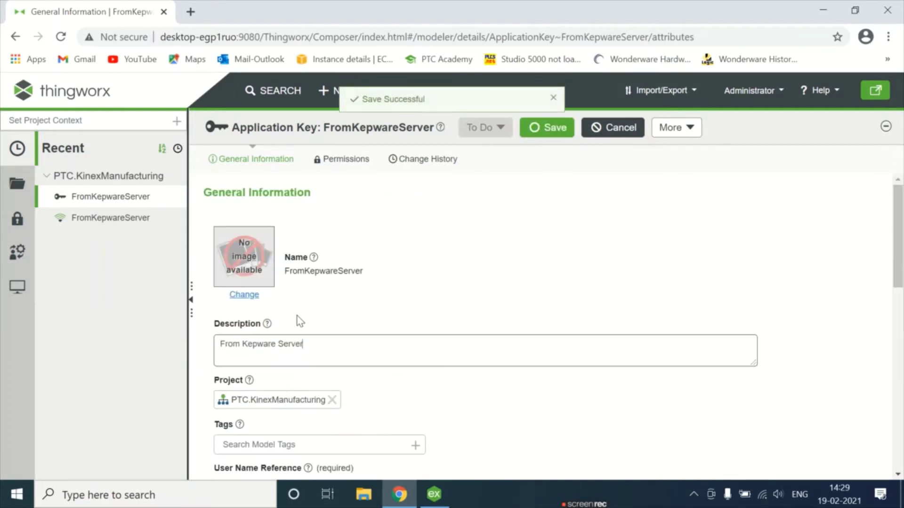
- Copy the Key ID of the FromKepwareServer application key
scroll(306, 338, "down", 3)
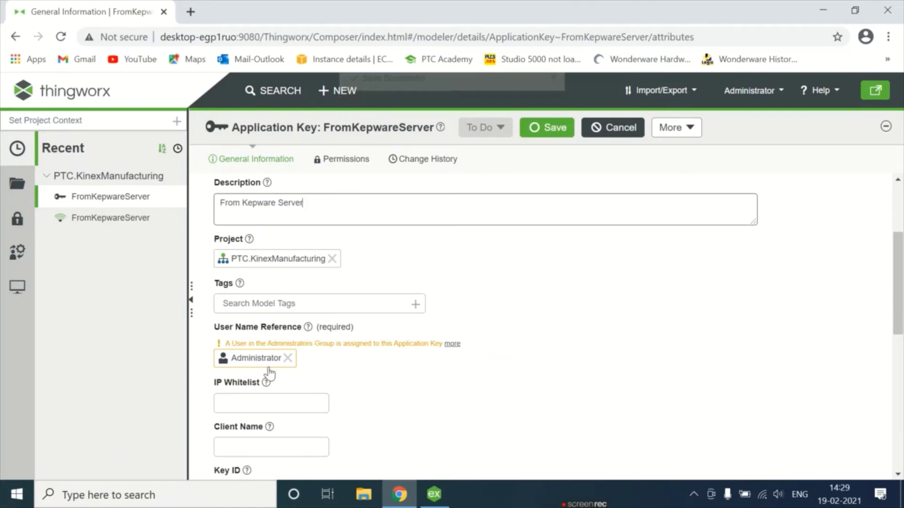
scroll(263, 363, "down", 4)
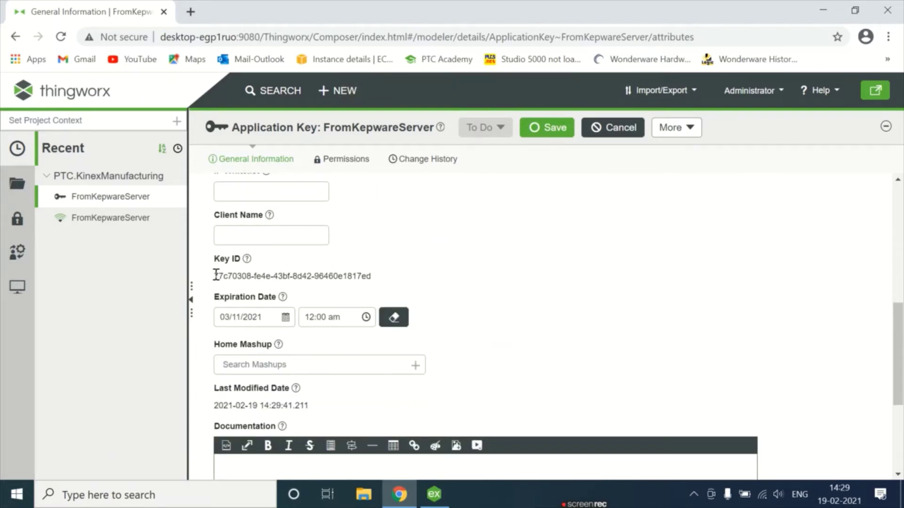
left_click_drag(216, 275, 369, 278)
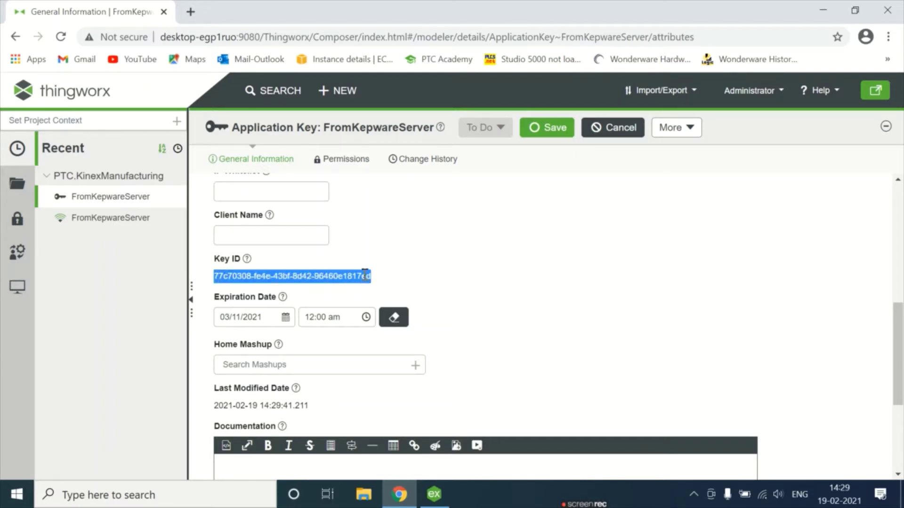
right_click(365, 274)
left_click(383, 285)
- Switch to KEPServerEX 6 Configuration and open the ThingWorx property group of the project's properties
left_click(432, 495)
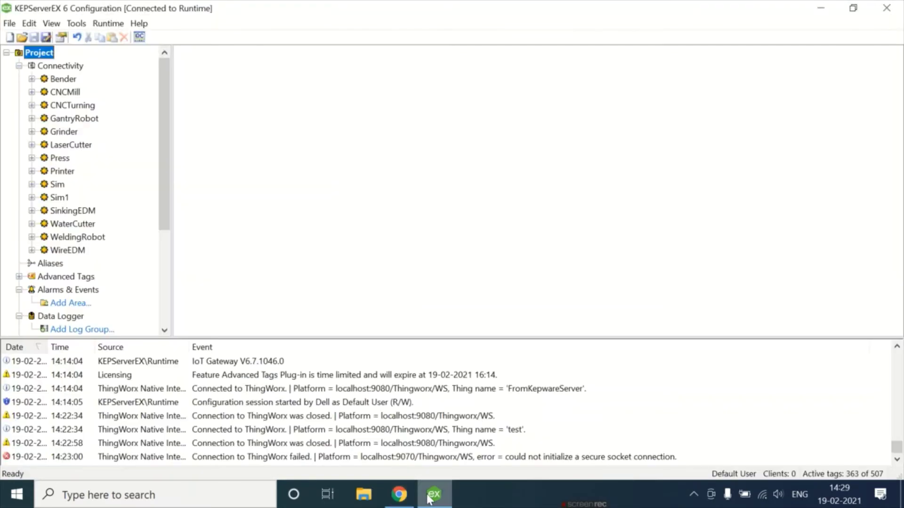
right_click(42, 56)
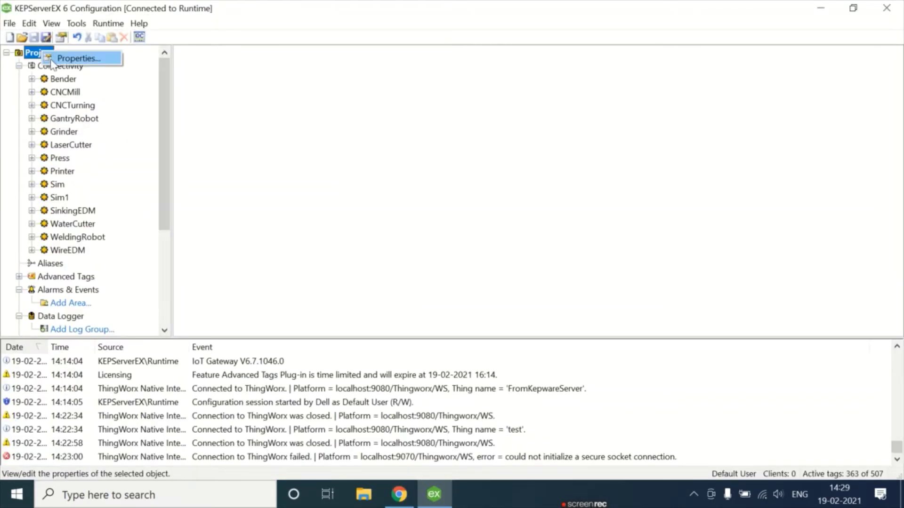
left_click(57, 61)
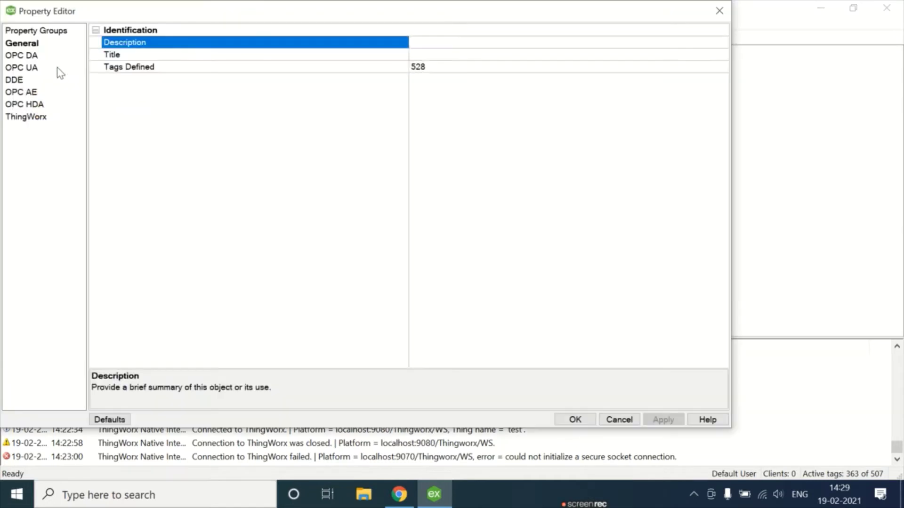
left_click(27, 119)
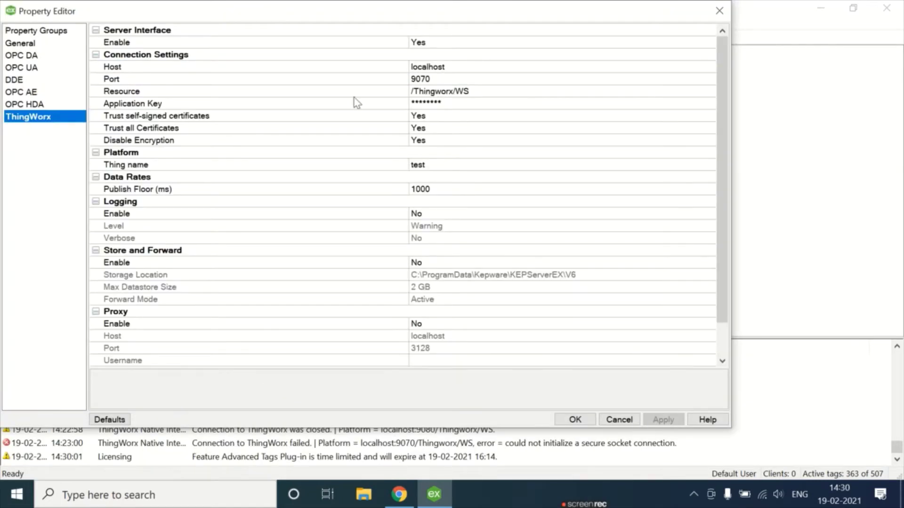
- Replace the Application Key in the connection settings with the copied key, apply the change and close the project properties
left_click(468, 102)
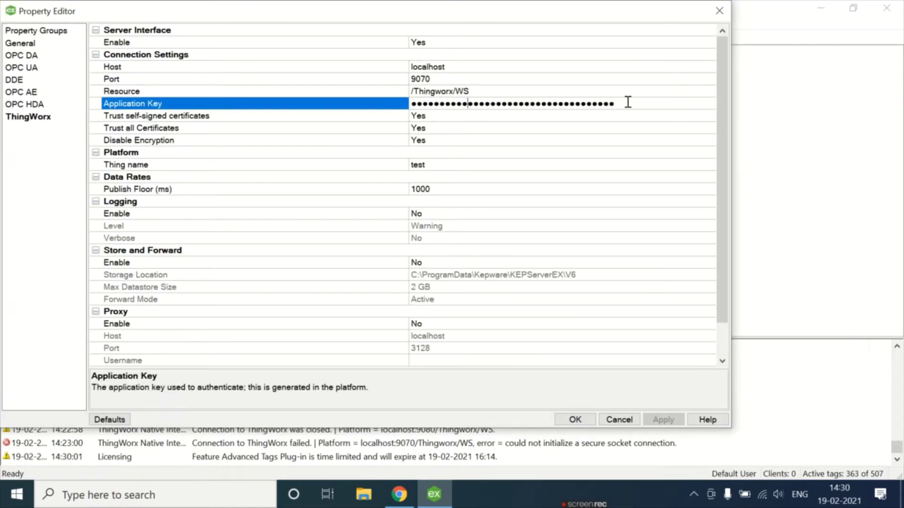
left_click_drag(628, 102, 383, 93)
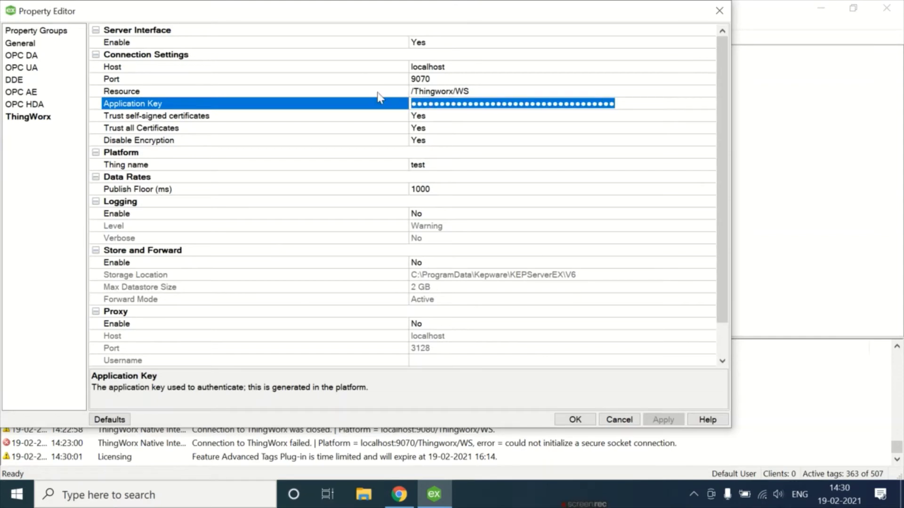
right_click(426, 105)
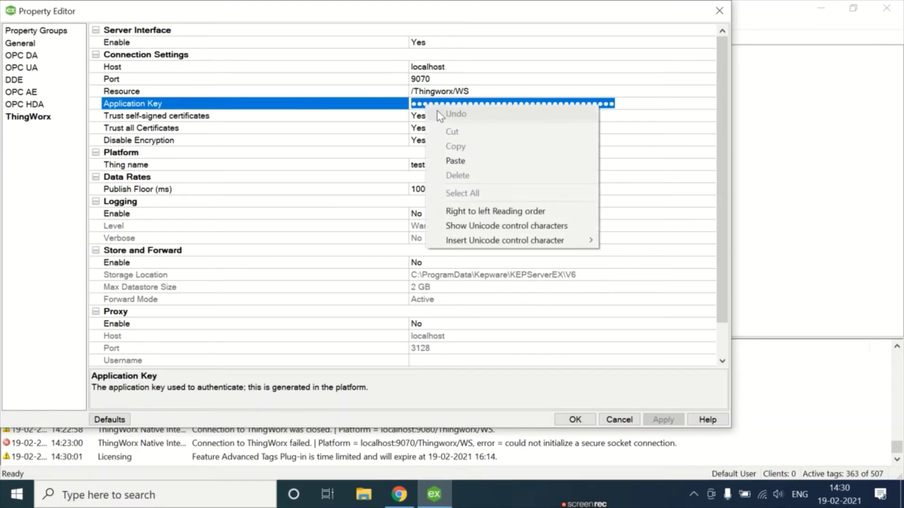
left_click(454, 161)
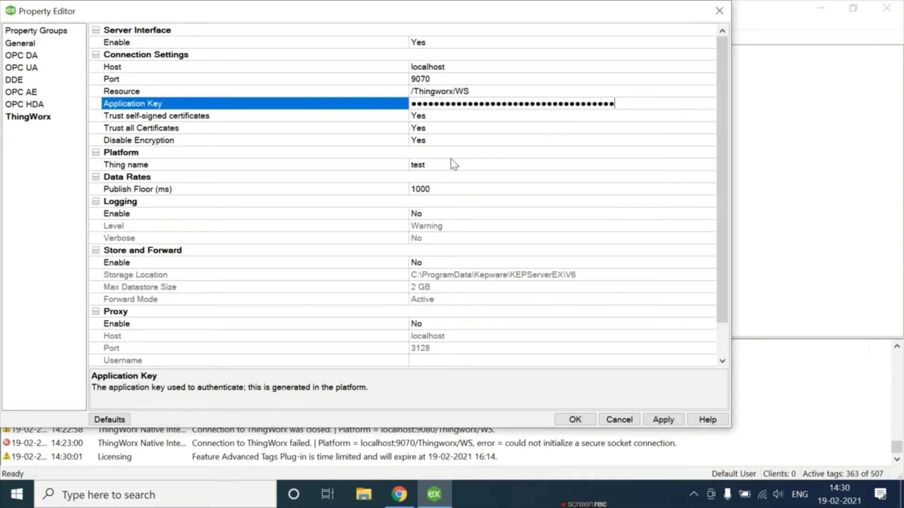
left_click(666, 420)
left_click(592, 423)
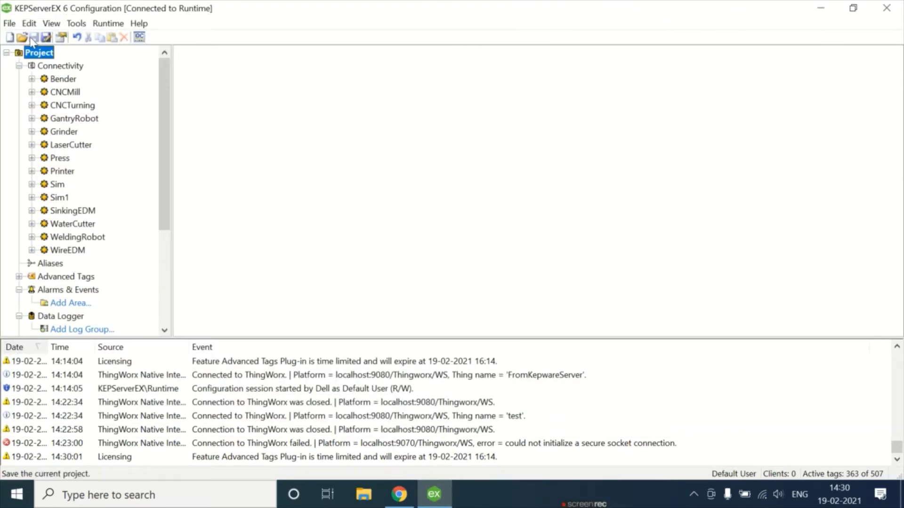
- Switch back to ThingWorx Composer and look through the Things list filtered by "my"
left_click(398, 495)
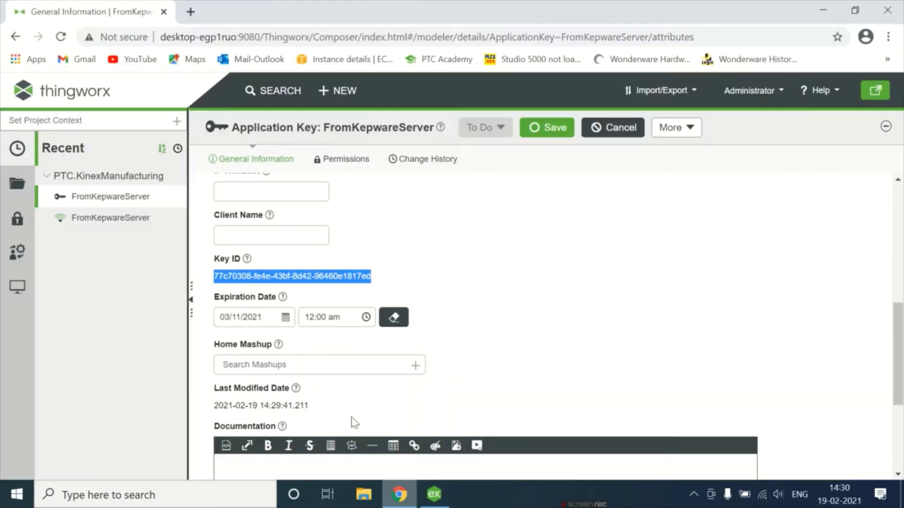
left_click(16, 183)
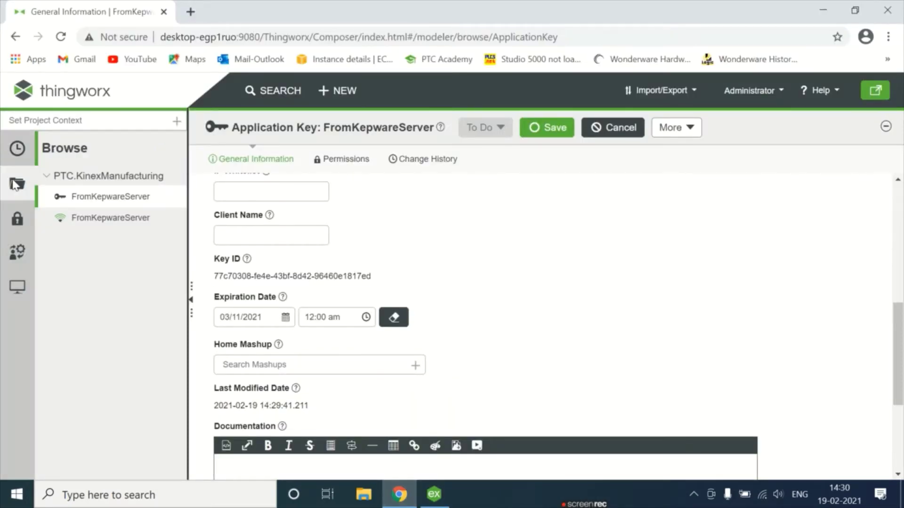
left_click(77, 256)
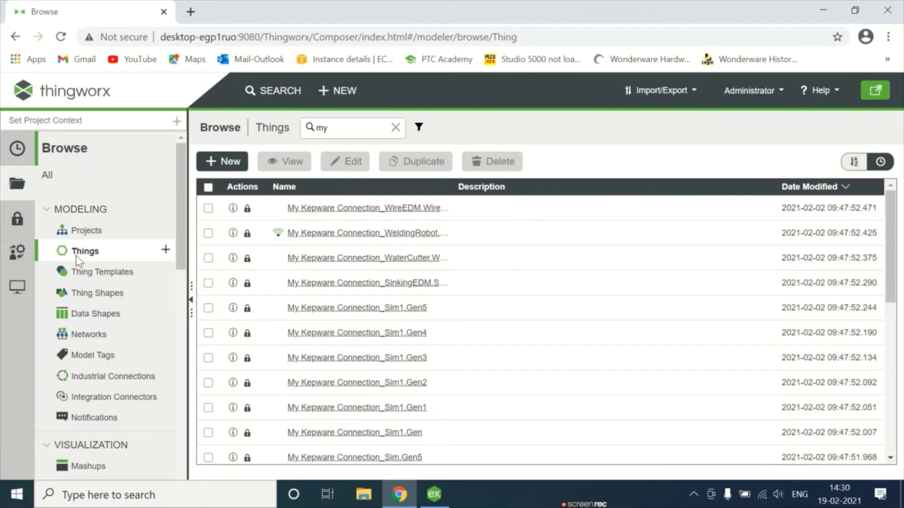
scroll(269, 246, "down", 1)
scroll(269, 245, "down", 5)
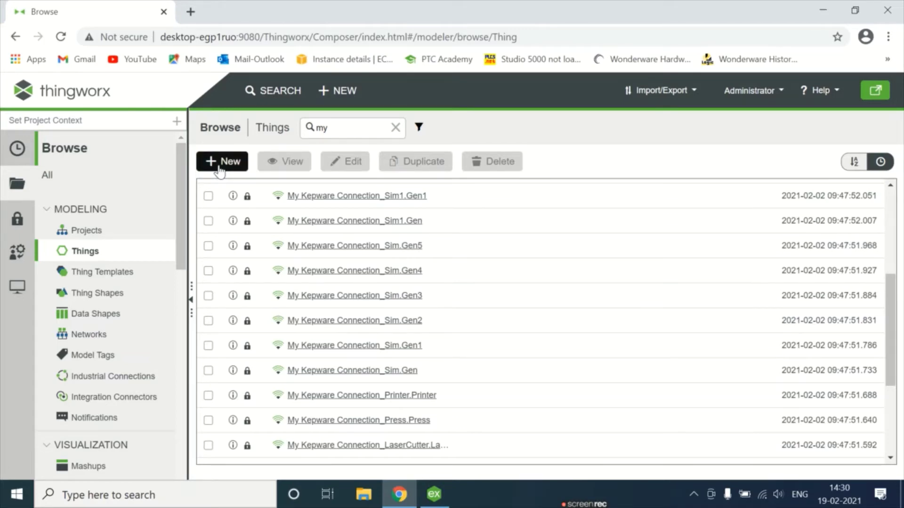
- Switch to KEPServerEX 6 Configuration and open the Port setting in the project's ThingWorx properties for editing
left_click(433, 494)
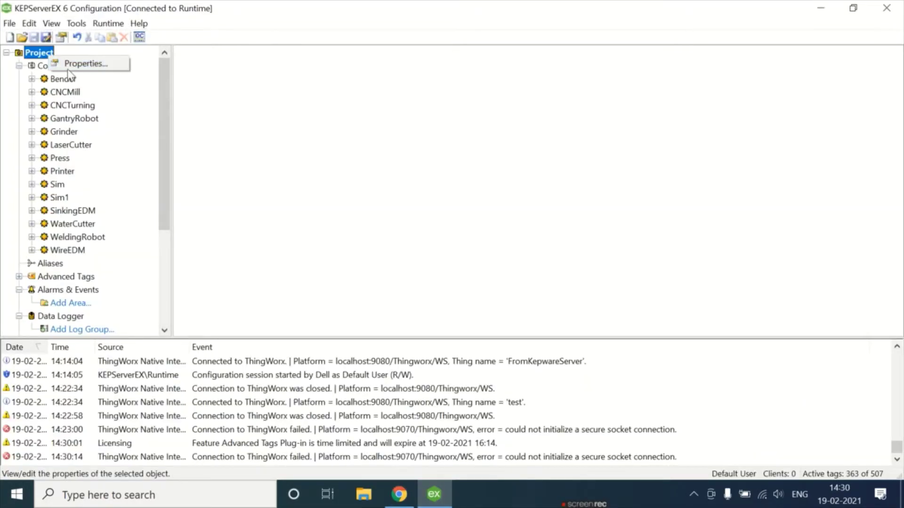
left_click(71, 65)
left_click(40, 118)
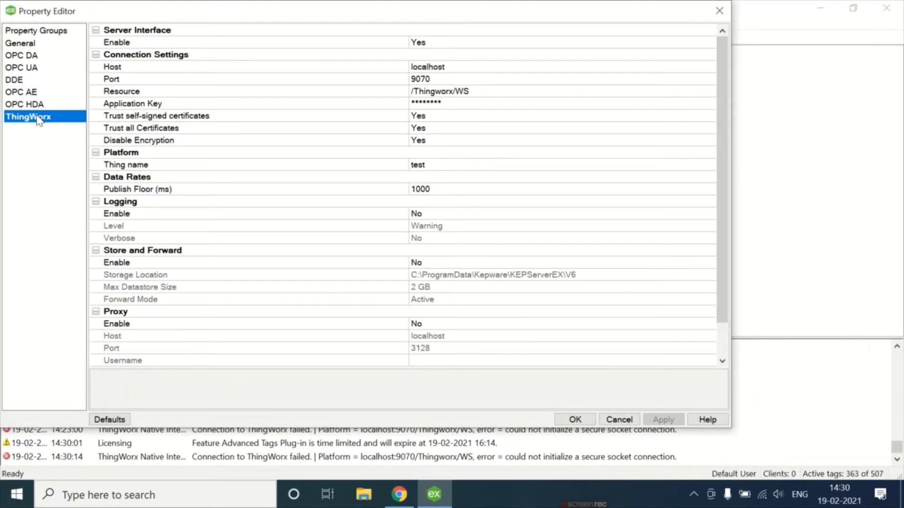
left_click(436, 79)
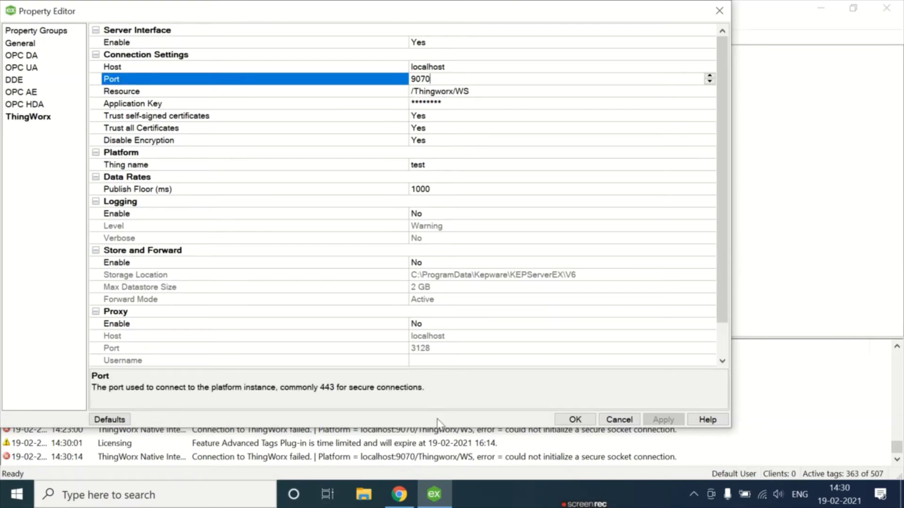
- Switch to ThingWorx Composer in the browser and copy the port number 9080 from its address
left_click(399, 494)
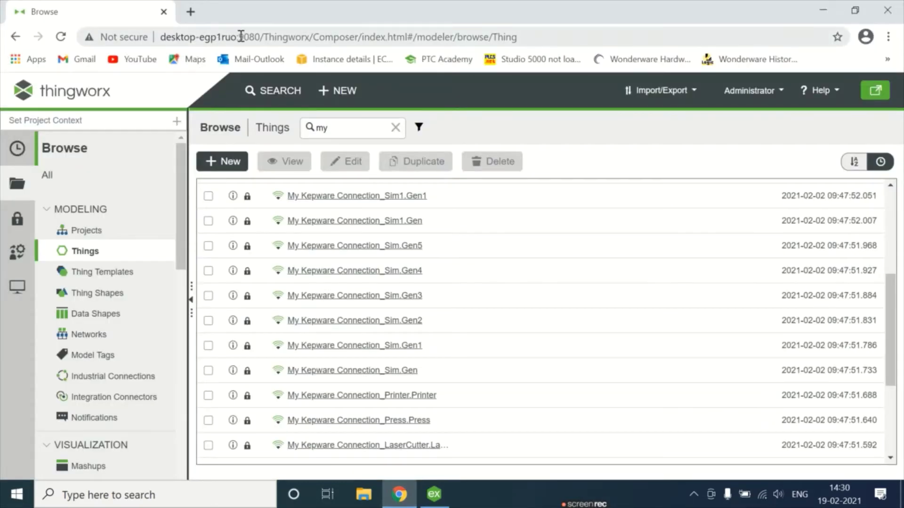
left_click_drag(240, 37, 254, 43)
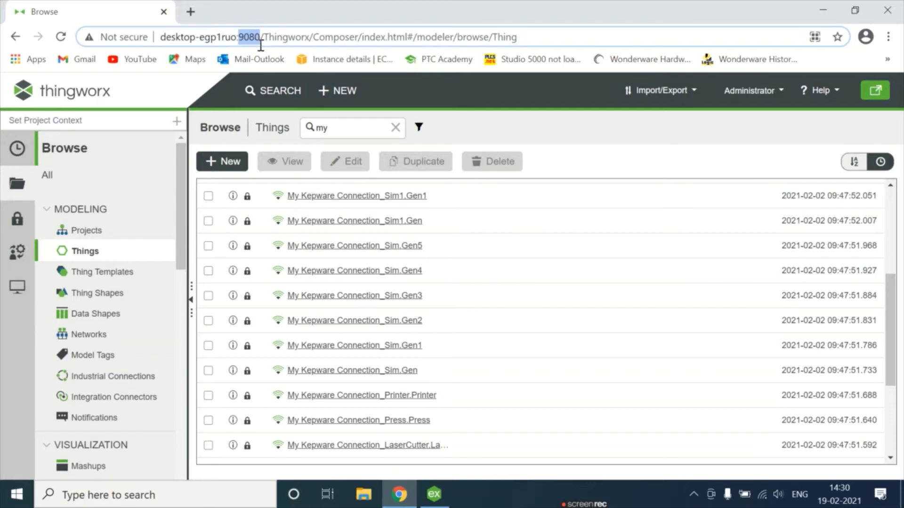
right_click(254, 42)
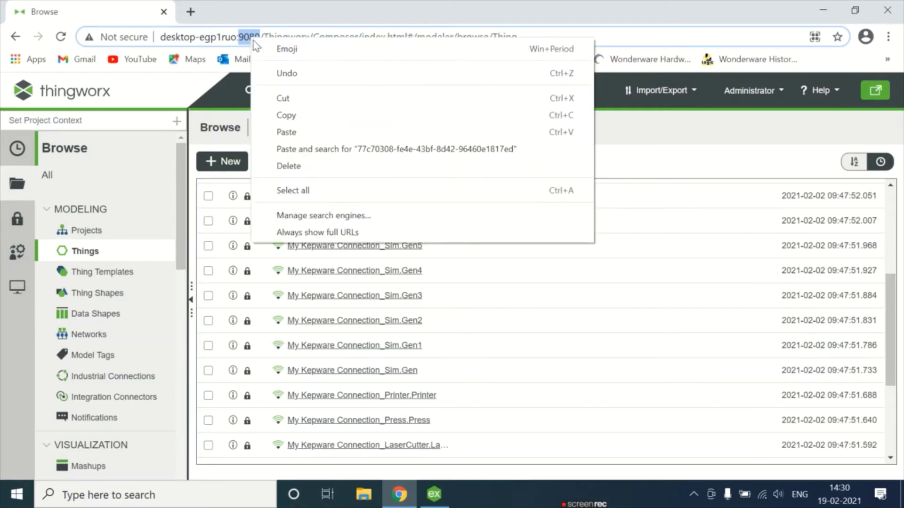
left_click(284, 114)
- Switch back to the KEPServerEX project properties and set the connection Port to 9080
left_click(433, 494)
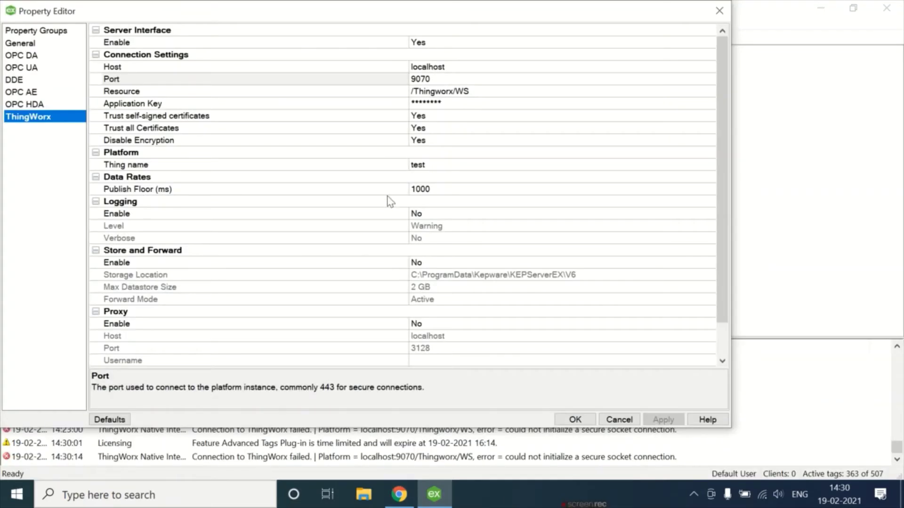
left_click(442, 79)
left_click_drag(442, 79, 382, 76)
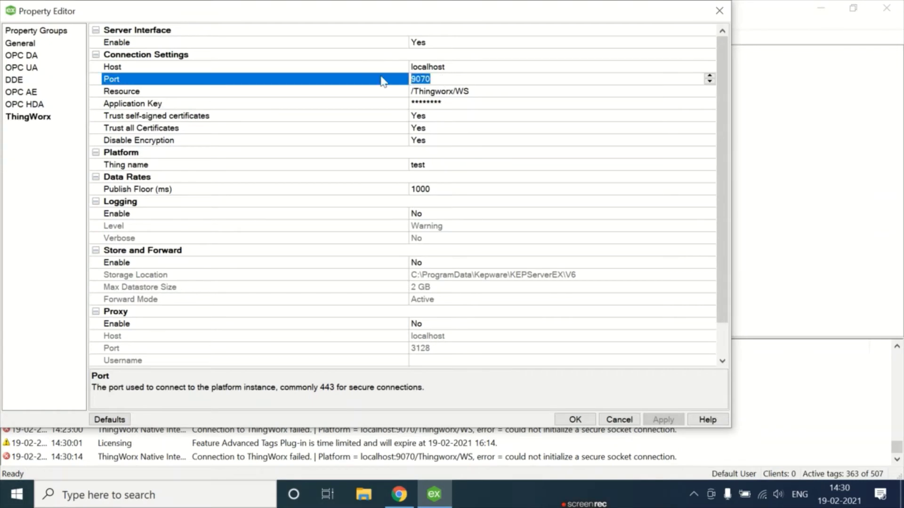
key("ctrl+v")
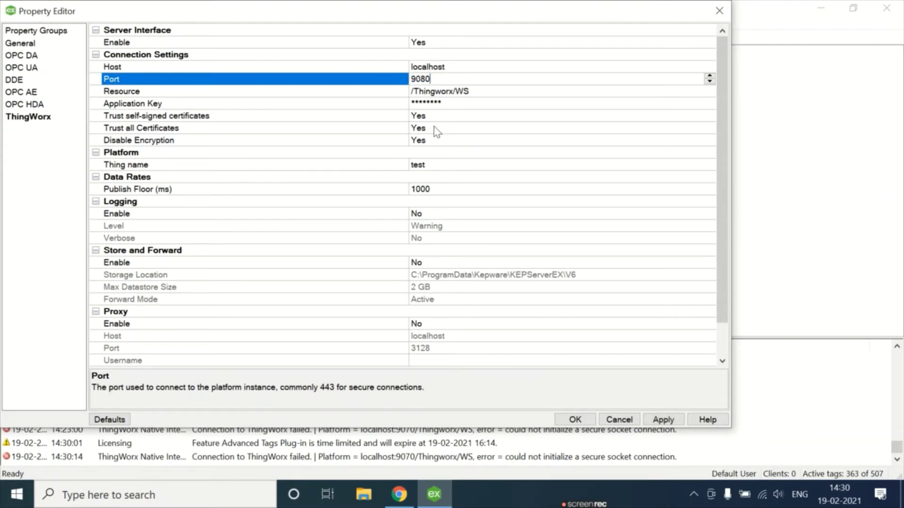
- Set Trust self-signed certificates and Trust all Certificates to No, and apply the changes
left_click(436, 117)
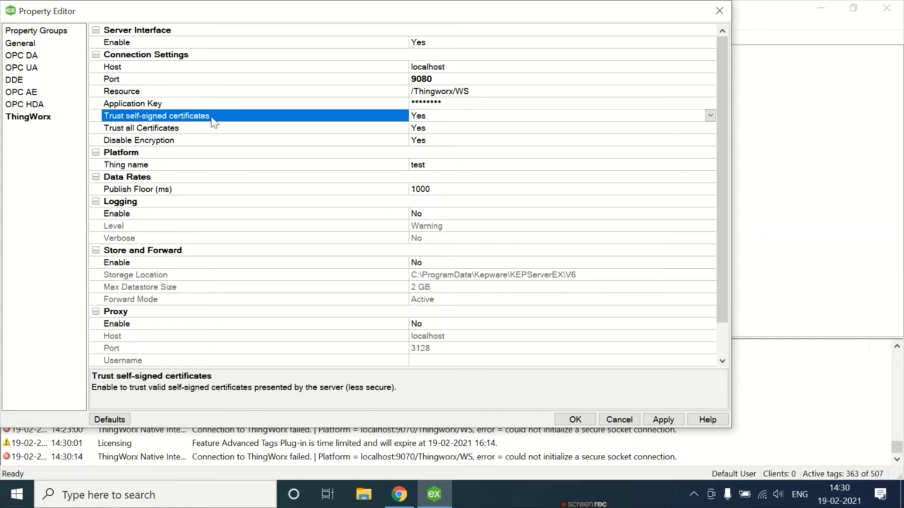
left_click(711, 115)
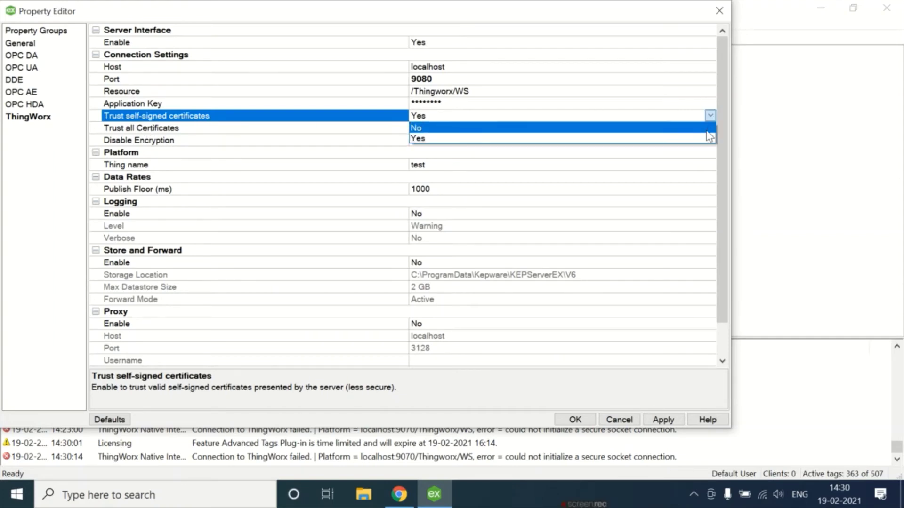
left_click(706, 129)
left_click(710, 127)
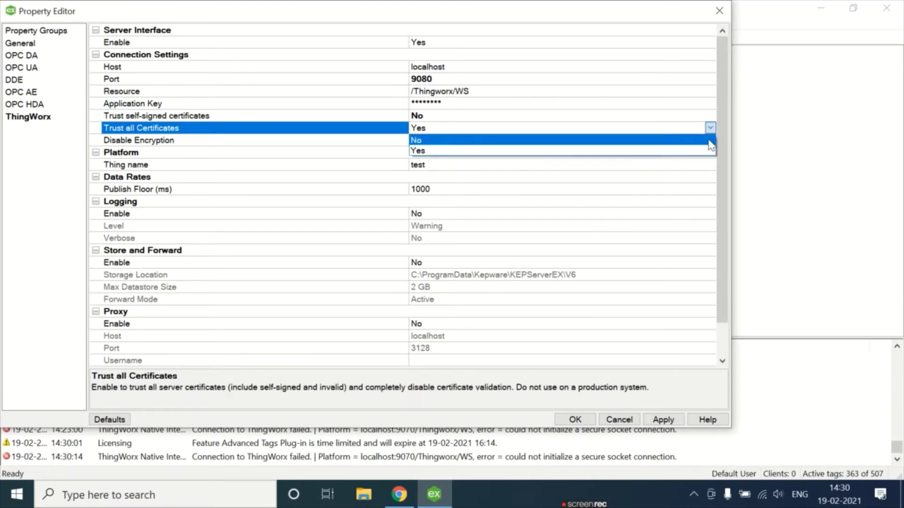
left_click(708, 139)
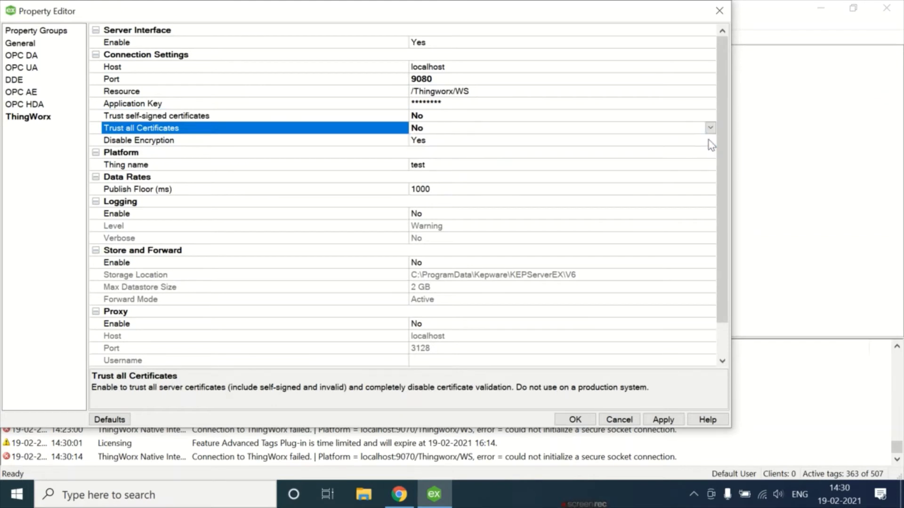
left_click(504, 164)
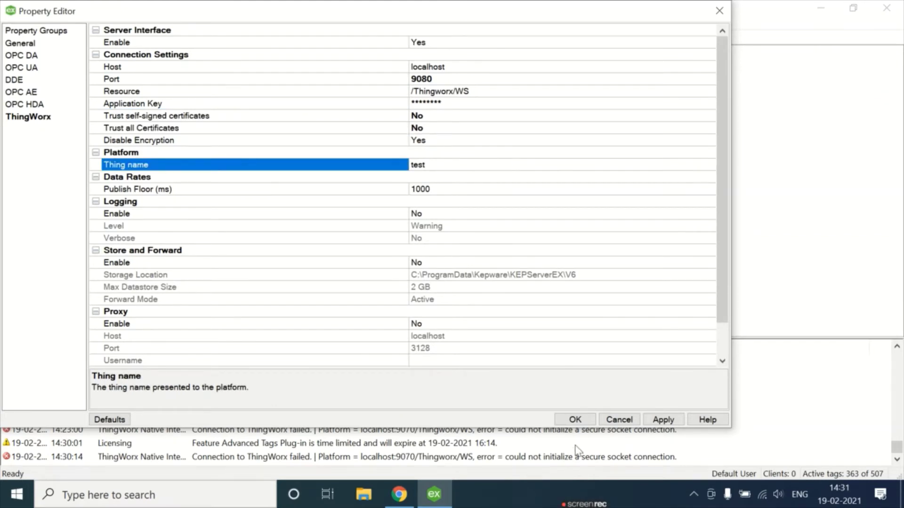
left_click(674, 423)
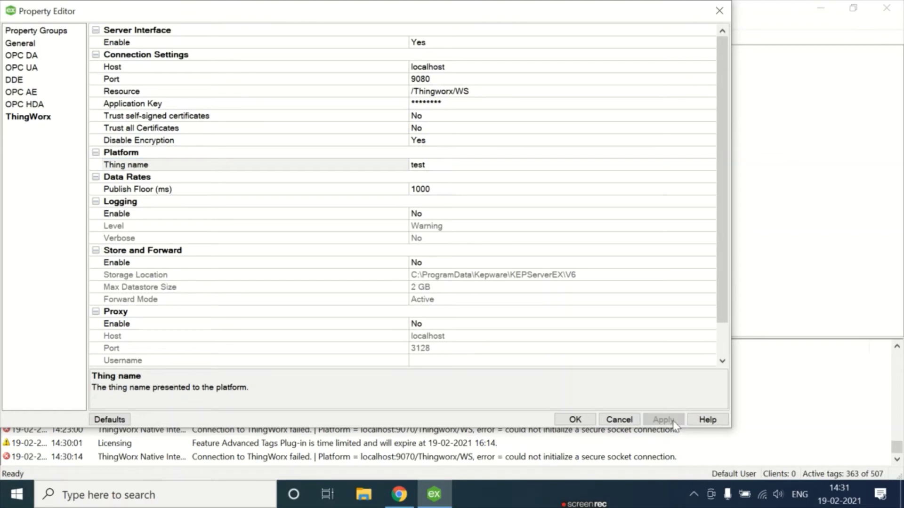
- Switch to ThingWorx Composer, copy the name of the FromKepwareServer industrial connection and save the connection
left_click(399, 494)
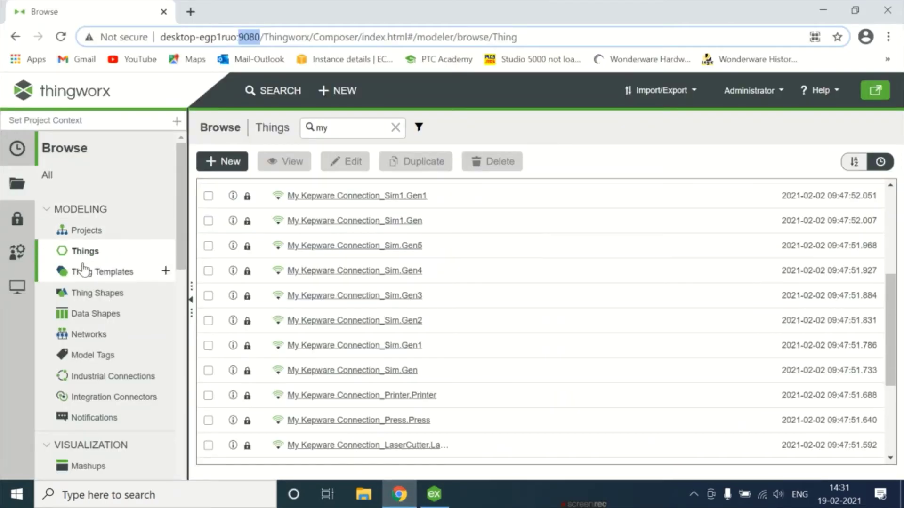
left_click(113, 379)
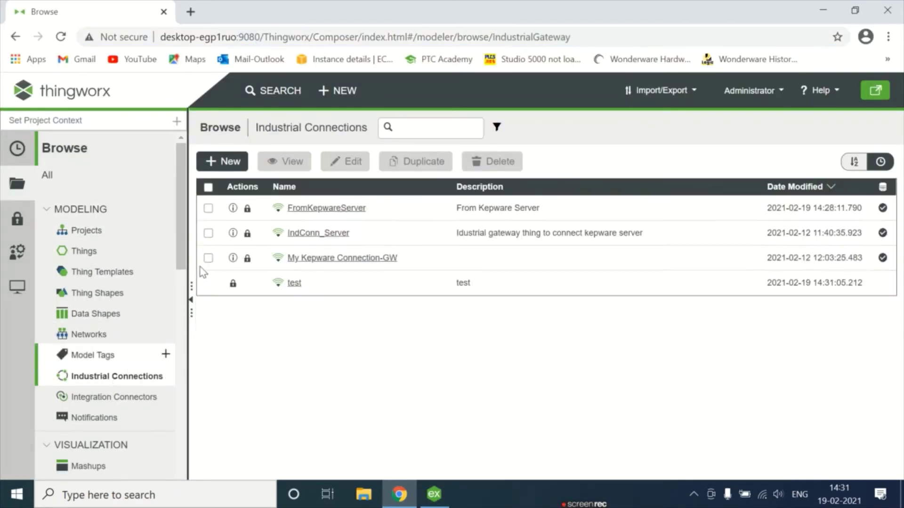
left_click(318, 210)
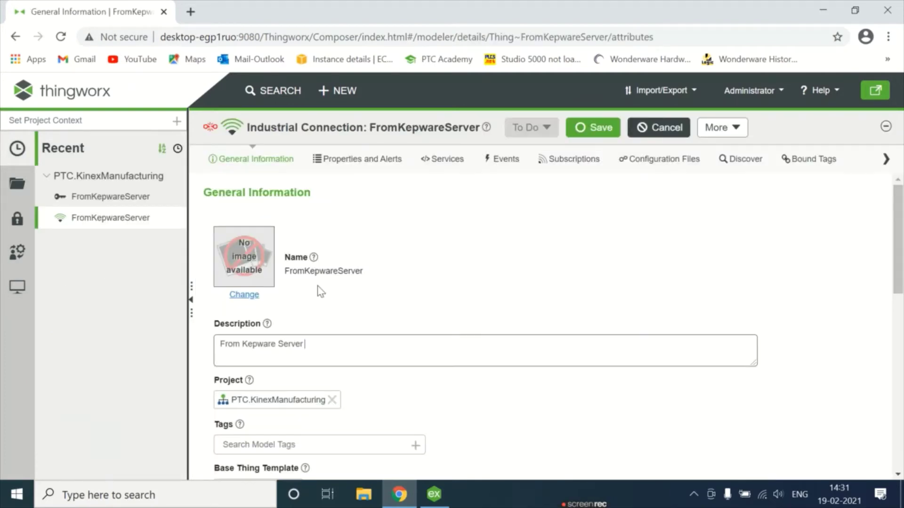
double_click(333, 271)
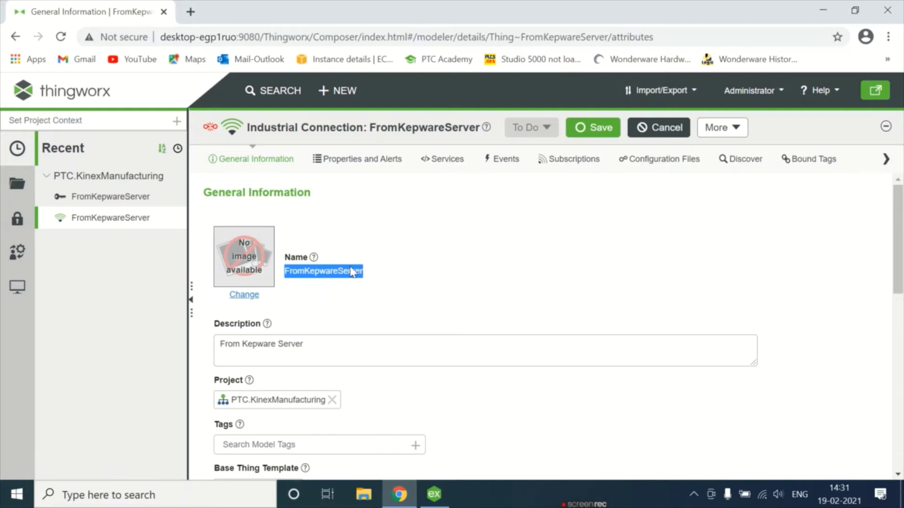
right_click(352, 272)
left_click(371, 278)
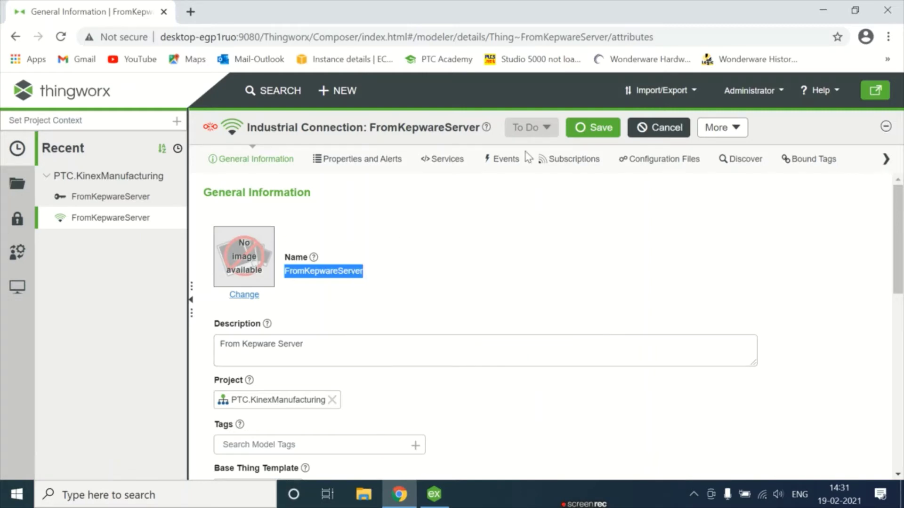
left_click(591, 128)
- Switch to KEPServerEX, replace the platform Thing name with FromKepwareServer and confirm the project properties
left_click(434, 494)
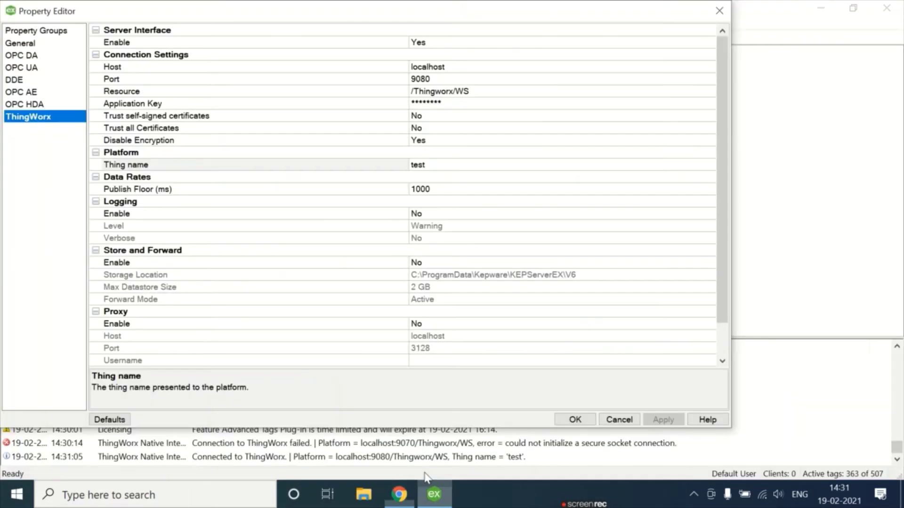
left_click(452, 166)
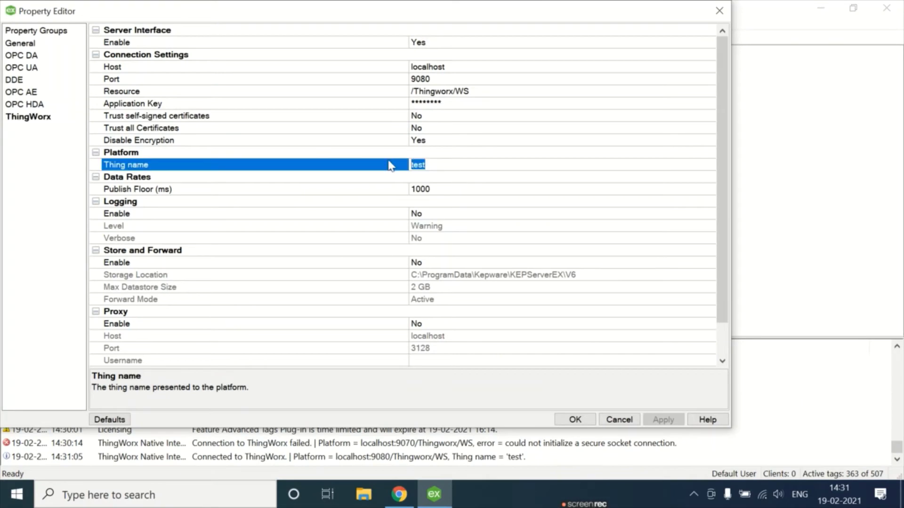
key("ctrl+v")
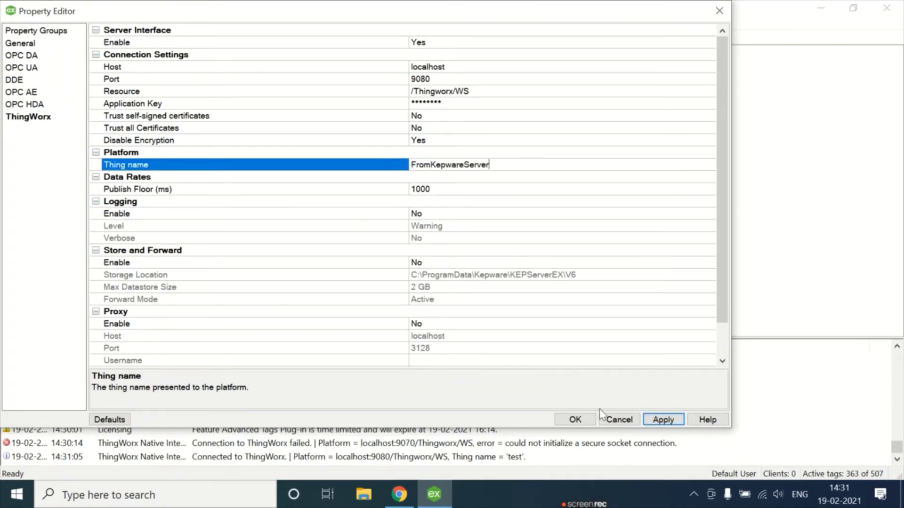
left_click(575, 420)
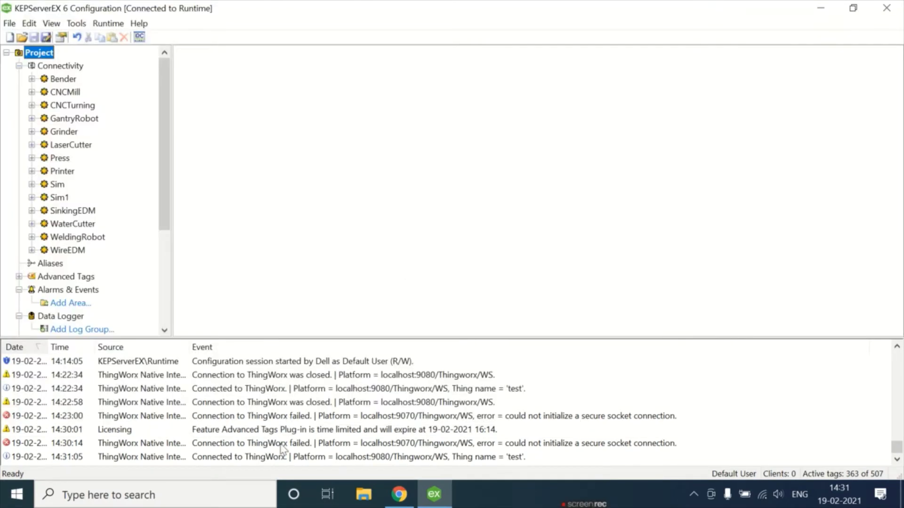
- Examine the latest ThingWorx connection entries in the event log, widening the Source column
left_click(281, 460)
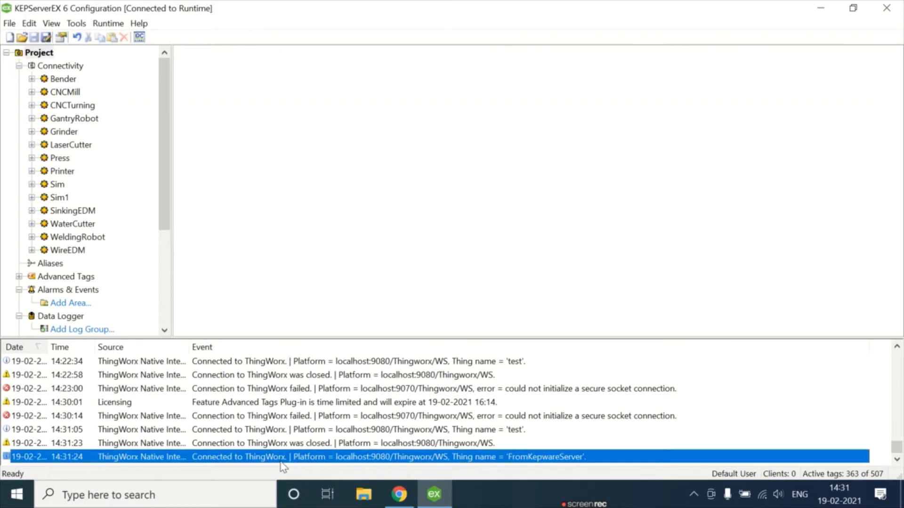
left_click(248, 443)
left_click(242, 457)
left_click(243, 443)
left_click(242, 457)
left_click_drag(187, 348, 315, 354)
left_click(392, 448)
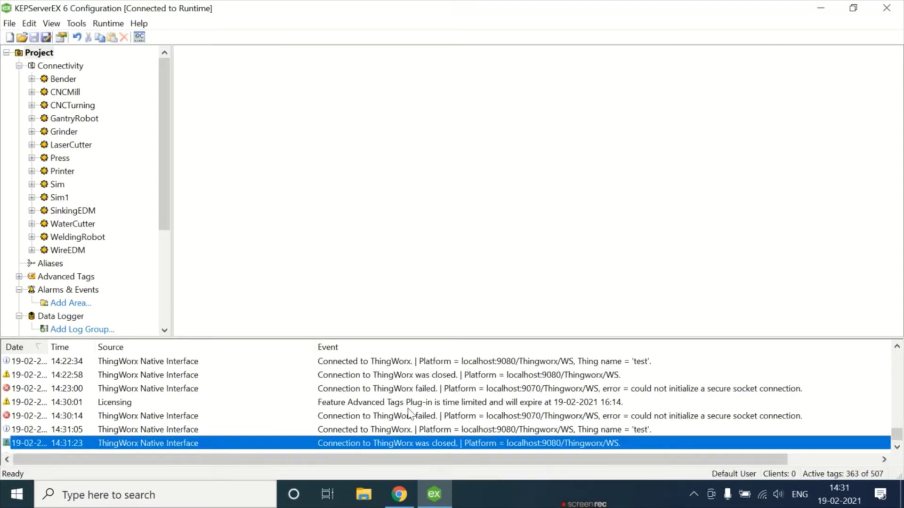
scroll(409, 415, "down", 1)
left_click(410, 444)
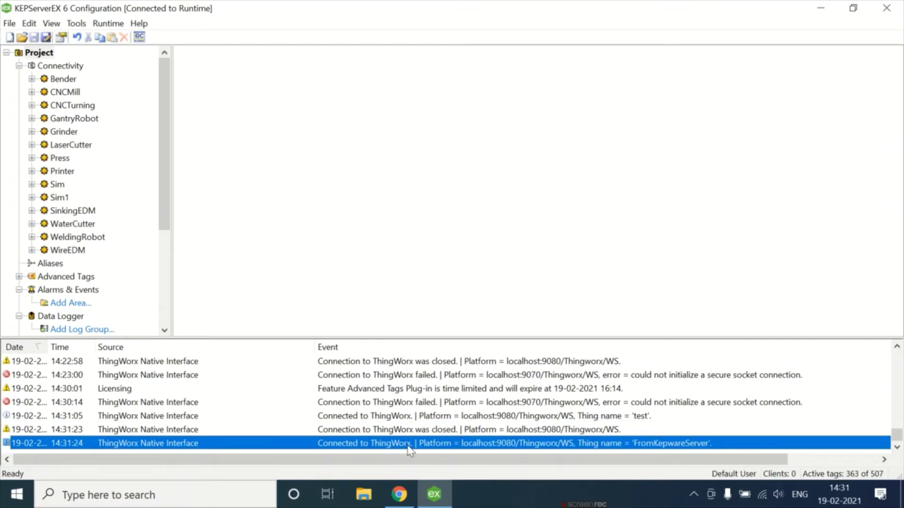
left_click(366, 432)
left_click(368, 444)
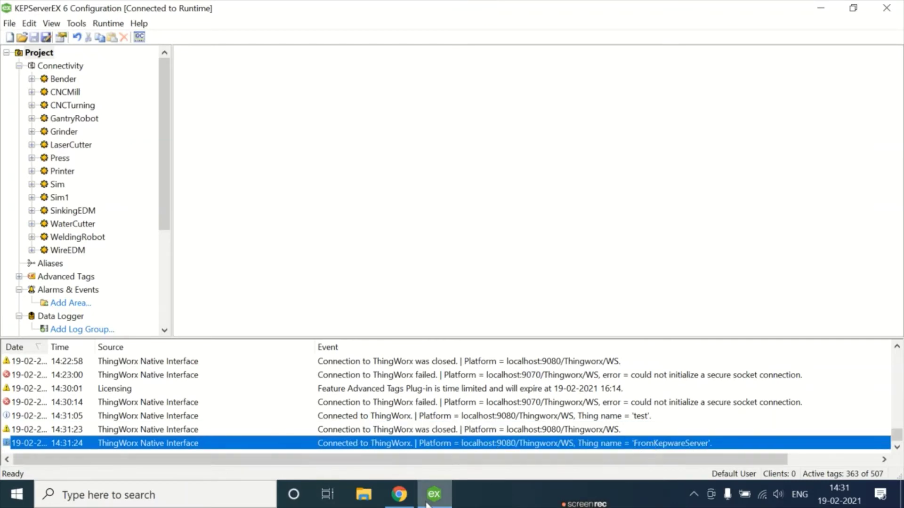
- Switch to ThingWorx Composer, save the FromKepwareServer industrial connection and open its tag discovery
left_click(399, 494)
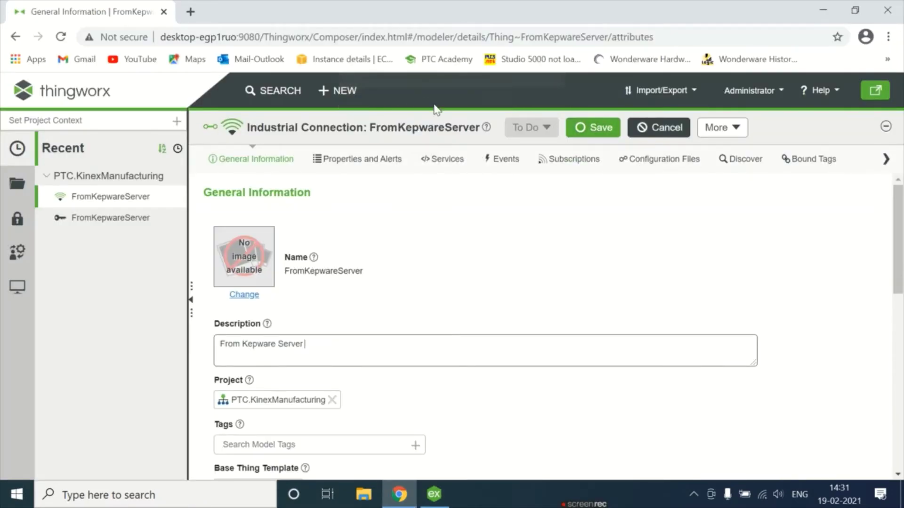
left_click(571, 134)
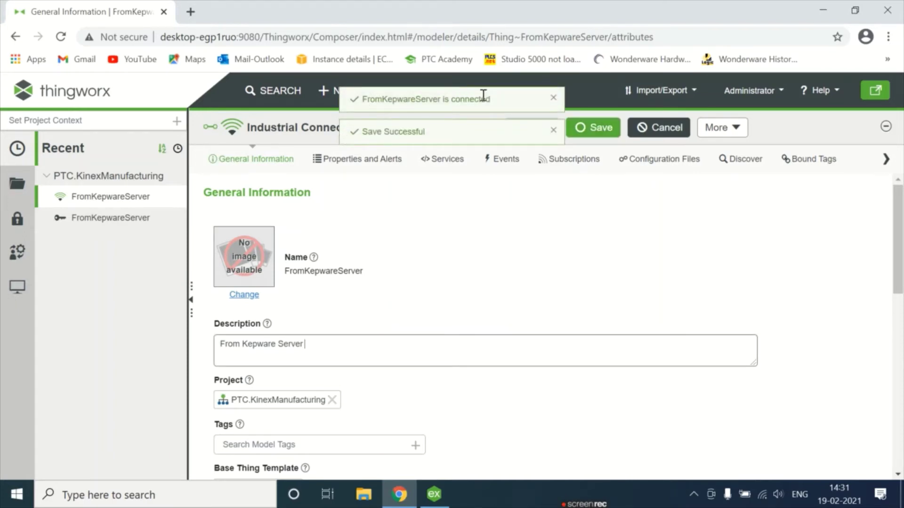
left_click(741, 159)
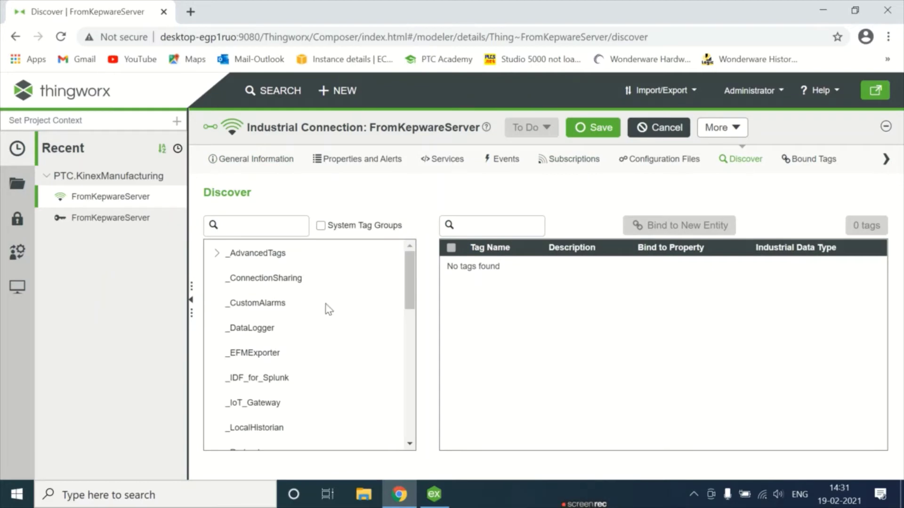
- Display the tags of the Bender device under the Bender channel and select Temperature, Voltage and Current
scroll(329, 309, "down", 5)
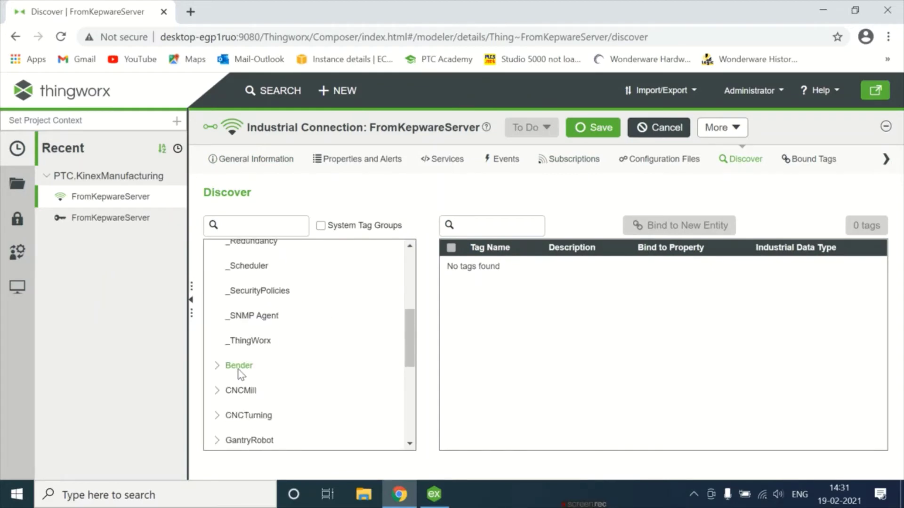
left_click(216, 370)
scroll(216, 373, "down", 1)
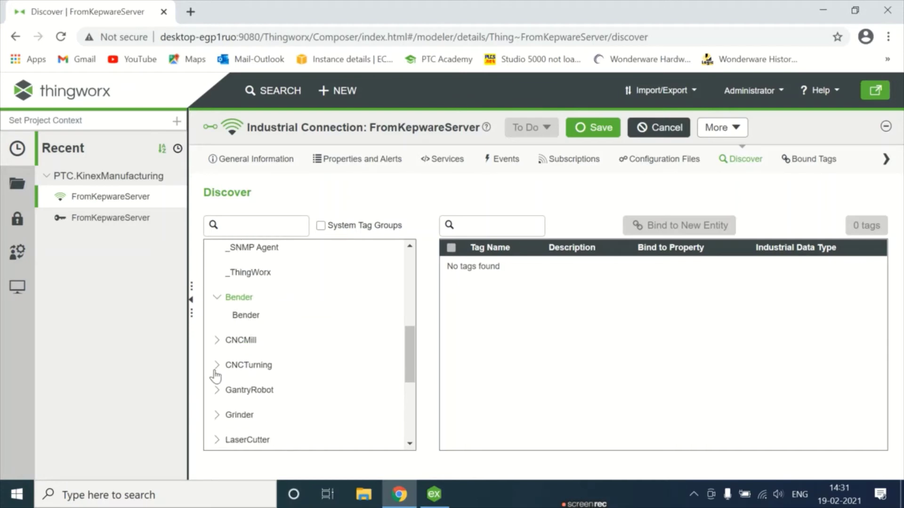
left_click(248, 314)
scroll(700, 394, "down", 3)
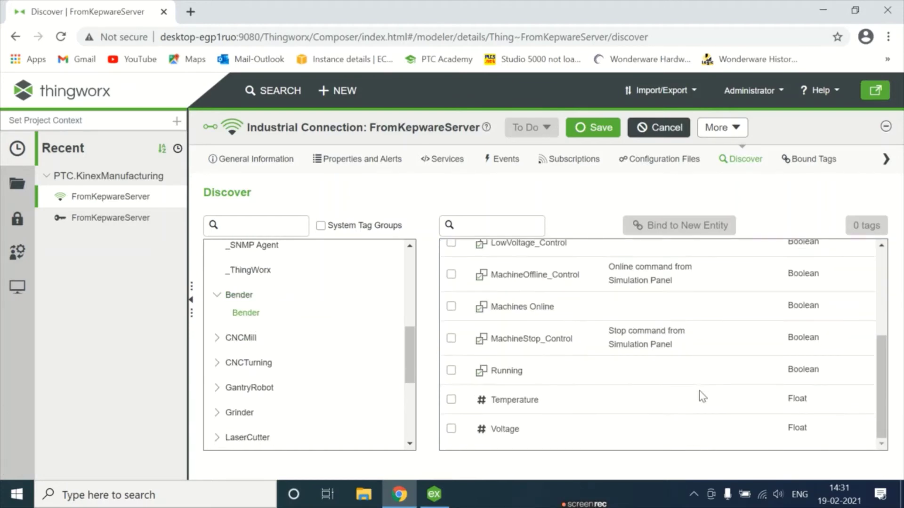
left_click(451, 428)
scroll(479, 375, "up", 2)
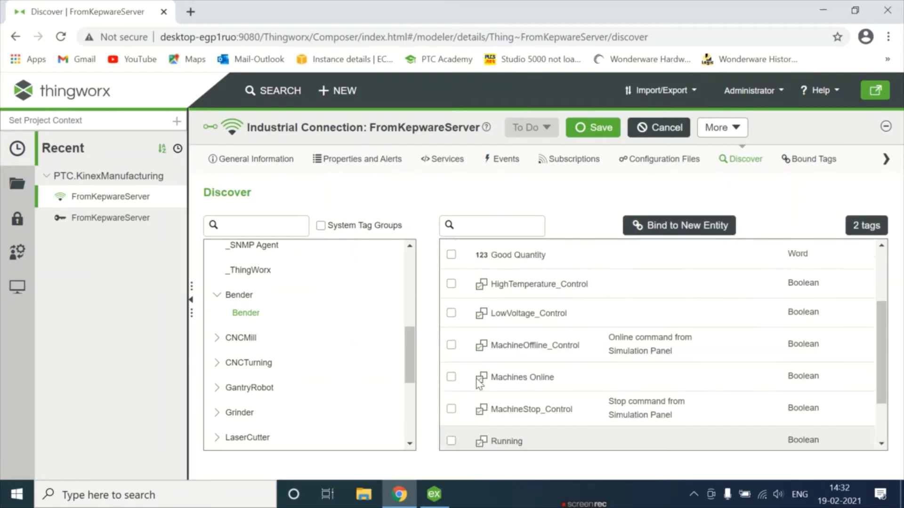
scroll(475, 294, "up", 2)
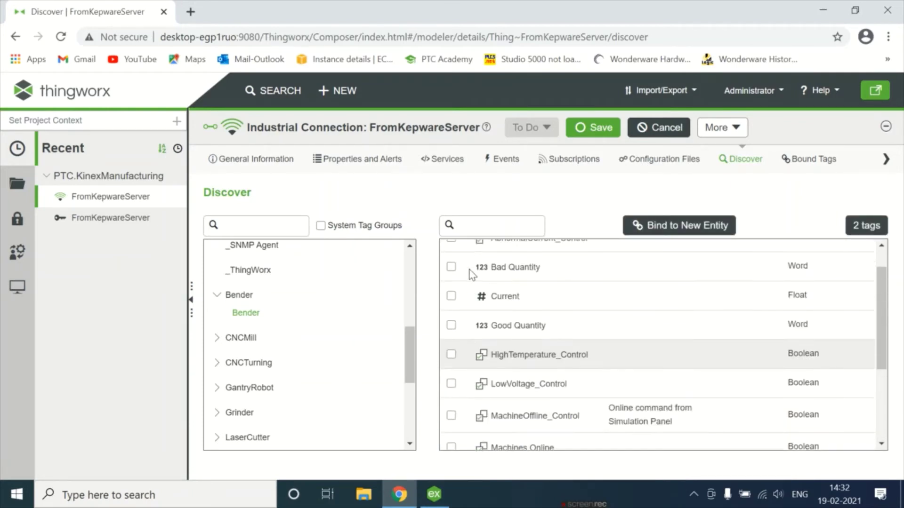
left_click(451, 296)
left_click(652, 226)
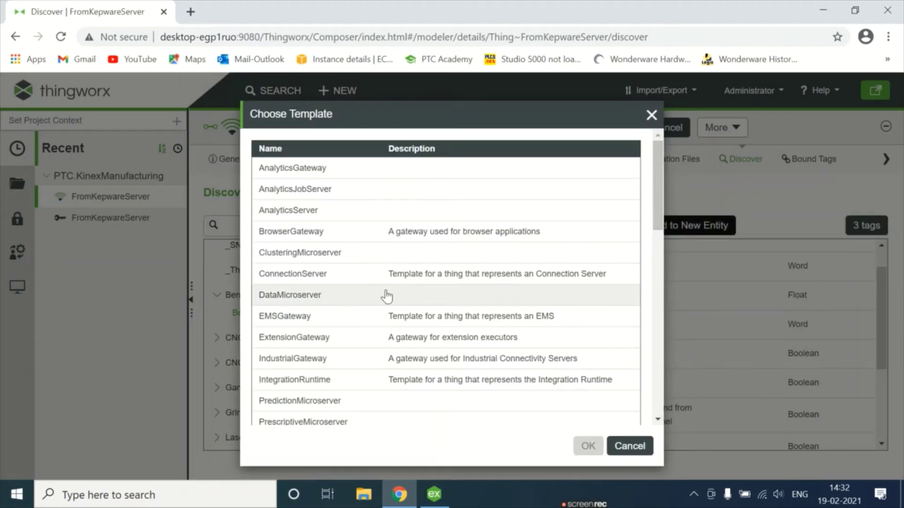
scroll(385, 296, "down", 3)
scroll(386, 295, "down", 3)
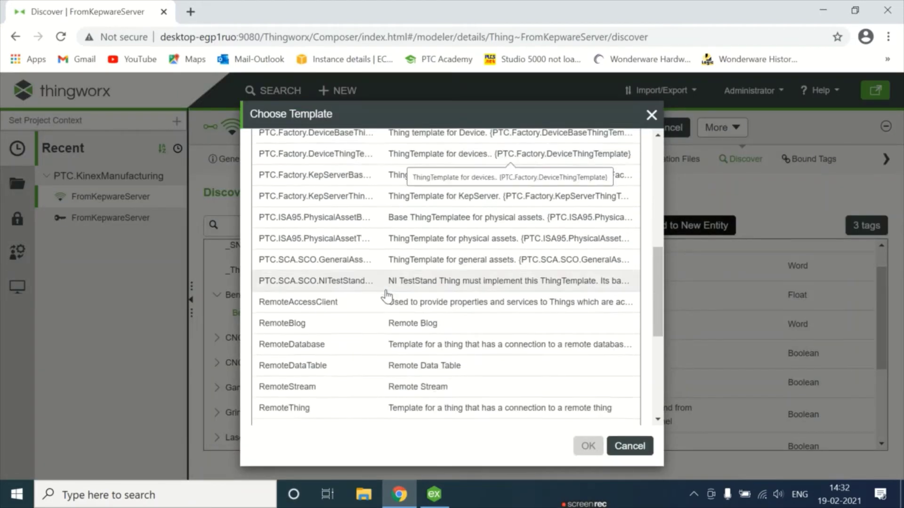
left_click(383, 408)
scroll(383, 409, "down", 3)
left_click(636, 453)
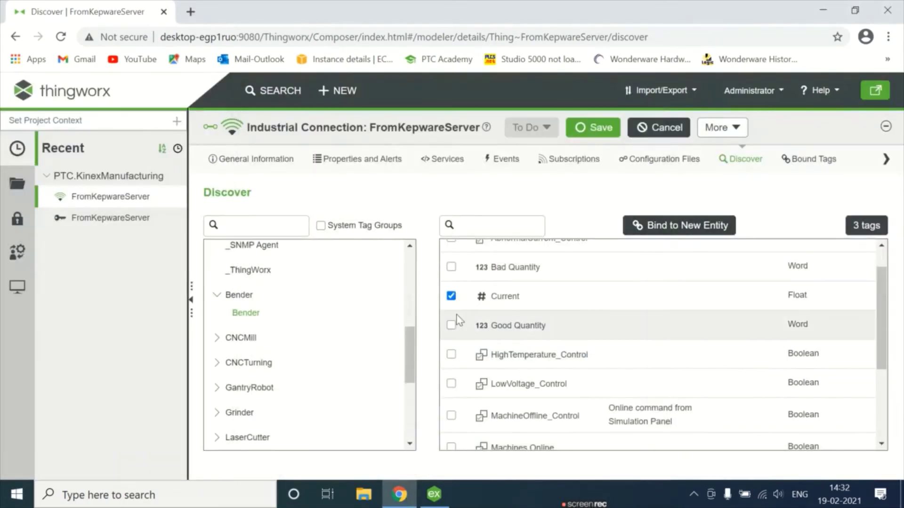
- Bind the selected Bender tags to a new entity based on the RemoteThing template
left_click(652, 226)
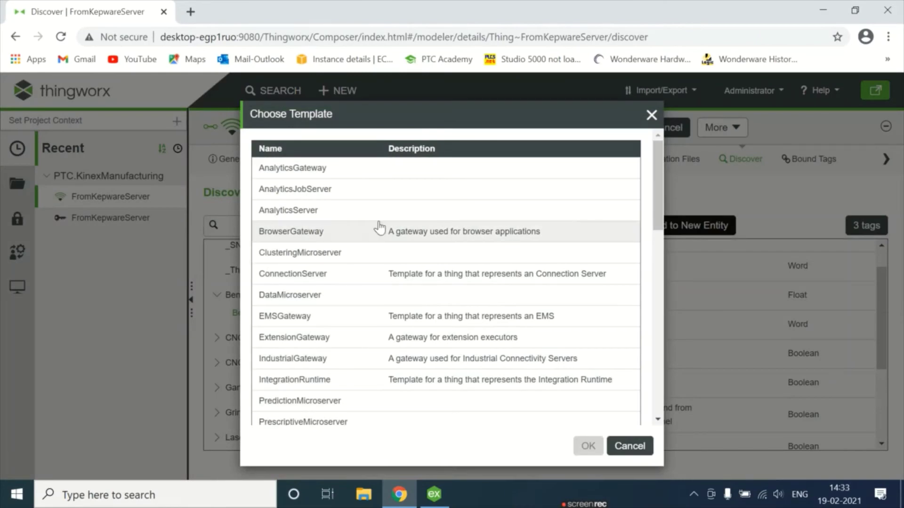
left_click(310, 316)
scroll(311, 314, "down", 6)
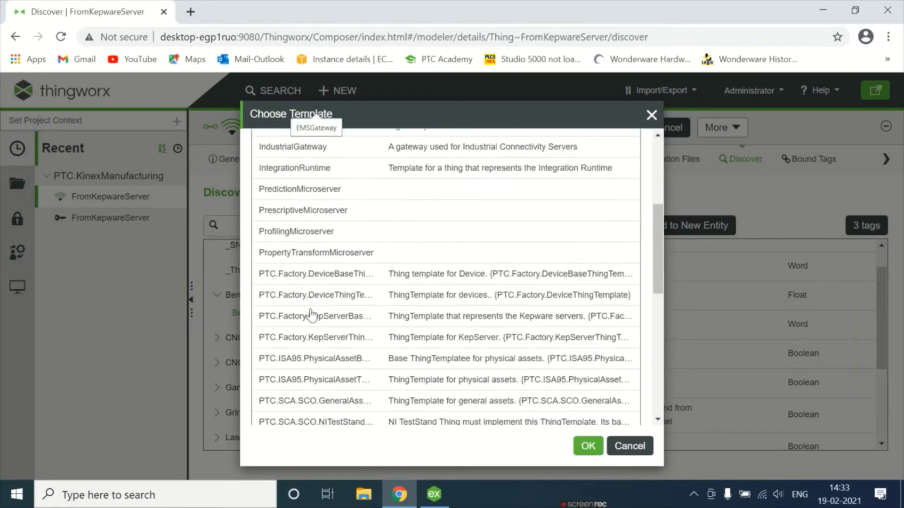
scroll(312, 316, "down", 4)
scroll(316, 352, "down", 2)
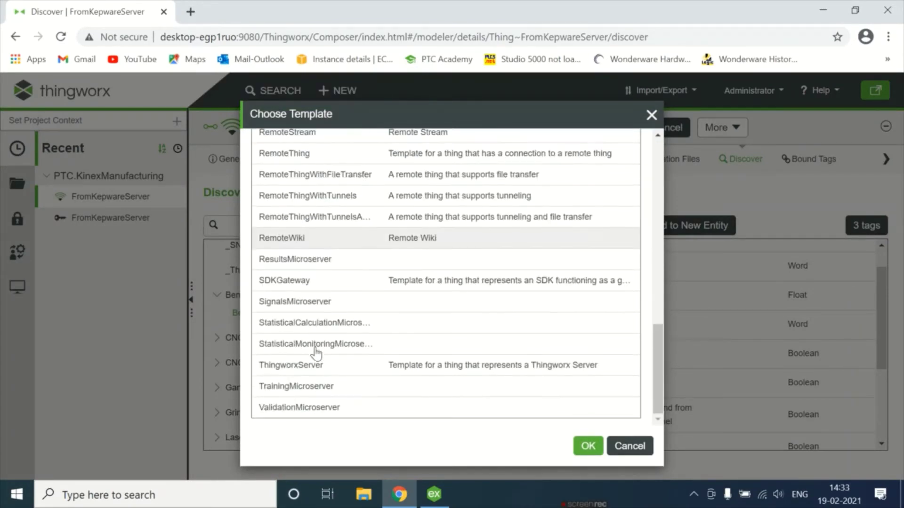
scroll(315, 352, "up", 5)
scroll(314, 352, "down", 1)
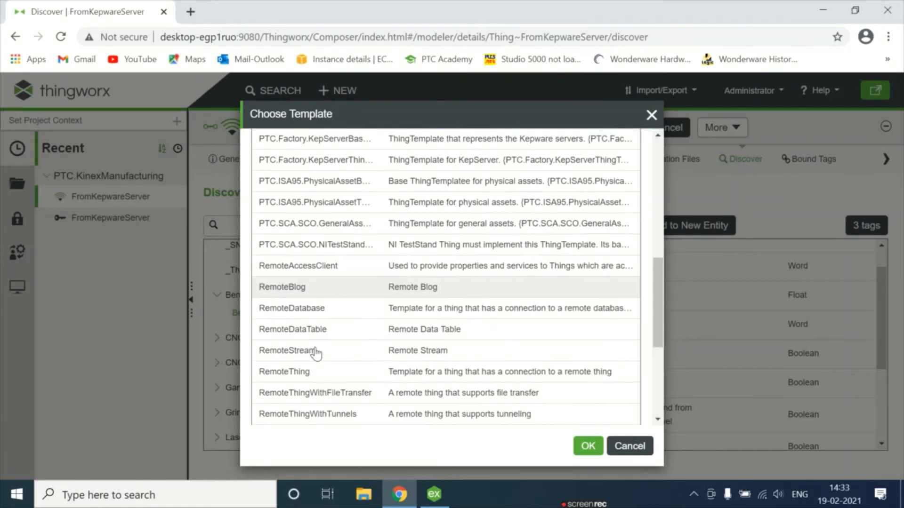
scroll(383, 322, "down", 1)
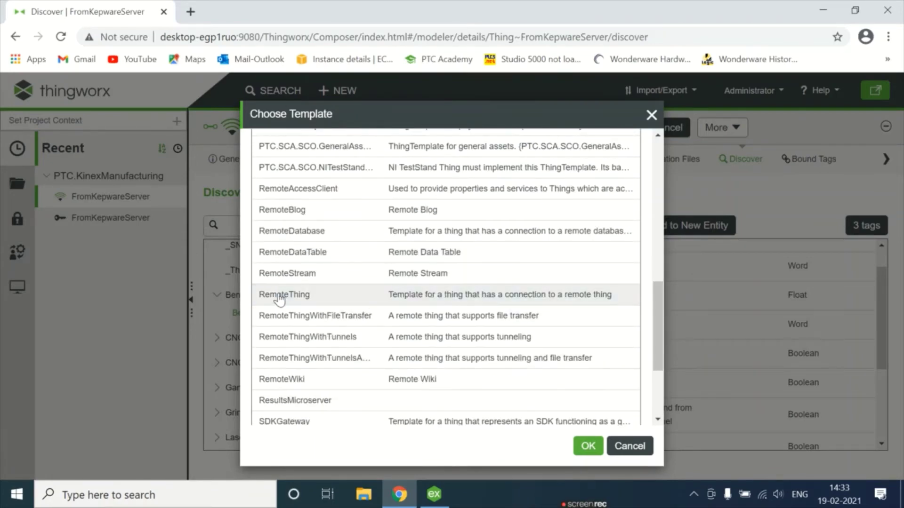
left_click(498, 301)
left_click(588, 446)
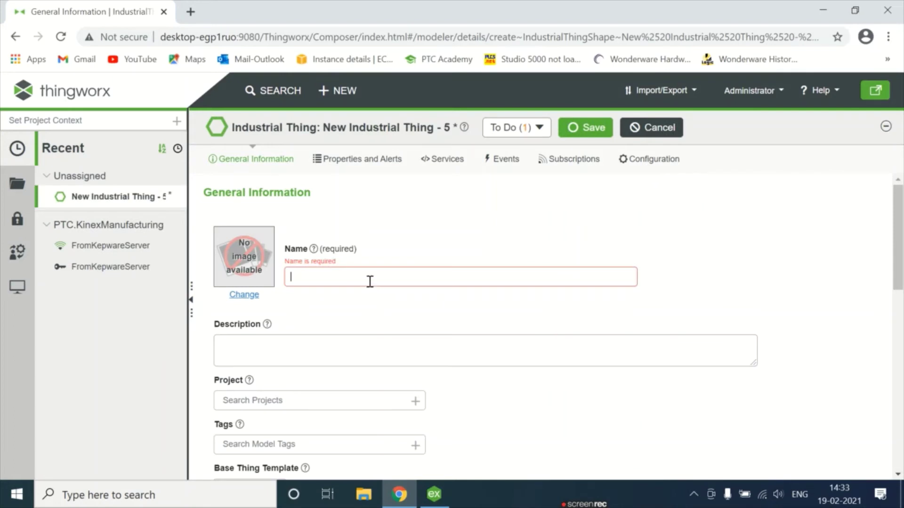
- Name the new industrial thing FromKepServer, assign it to the PTC.KinexManufacturing project and save it
type("FromKepServer")
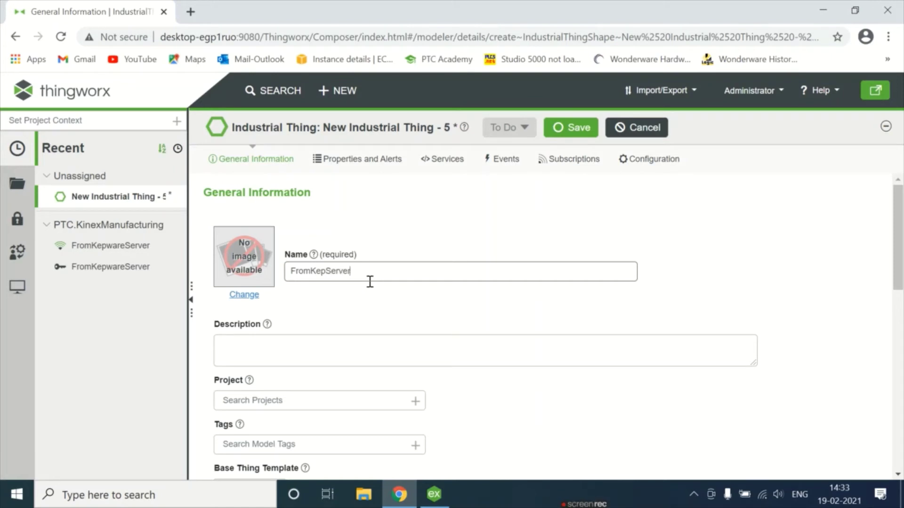
left_click(414, 400)
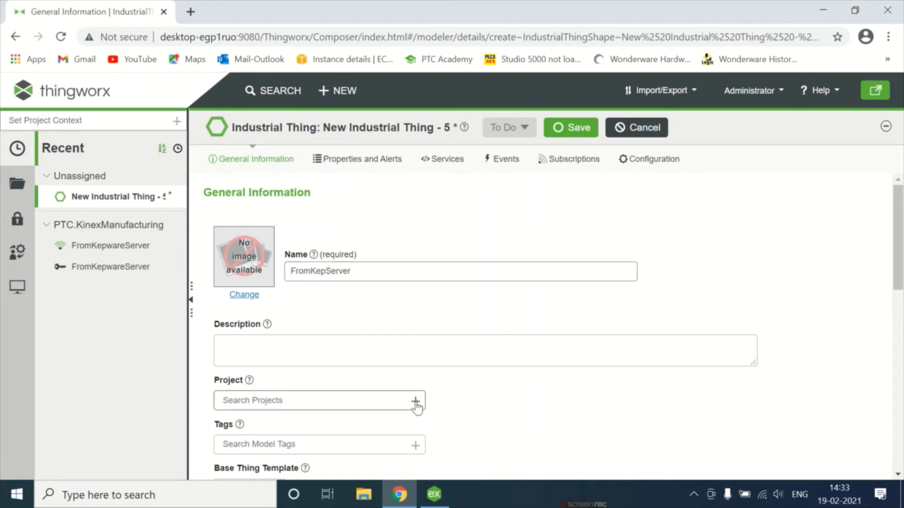
left_click(289, 375)
scroll(289, 376, "down", 2)
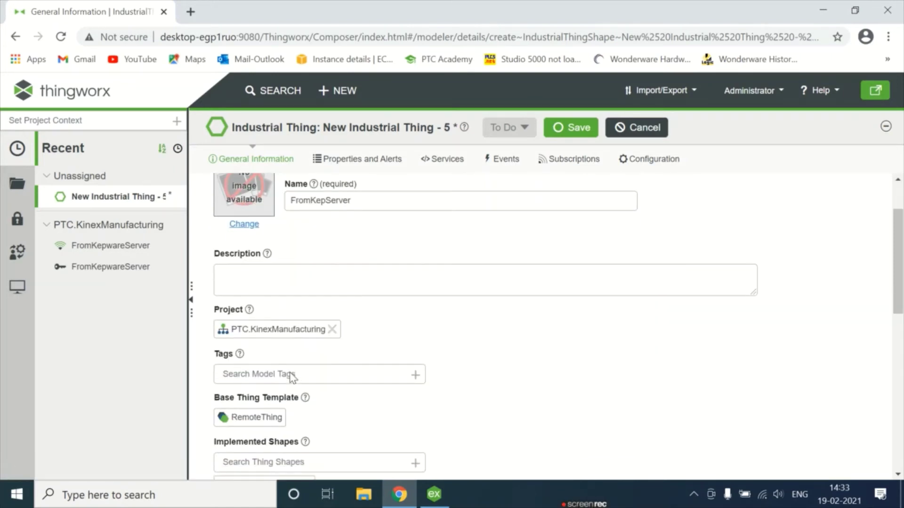
left_click(570, 134)
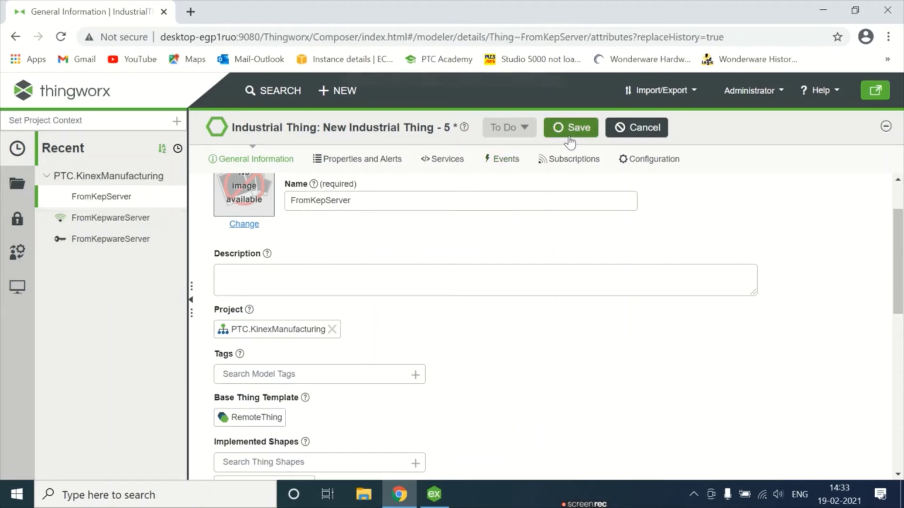
- Review the general information of the FromKepServer thing and display its bound properties
scroll(232, 330, "down", 3)
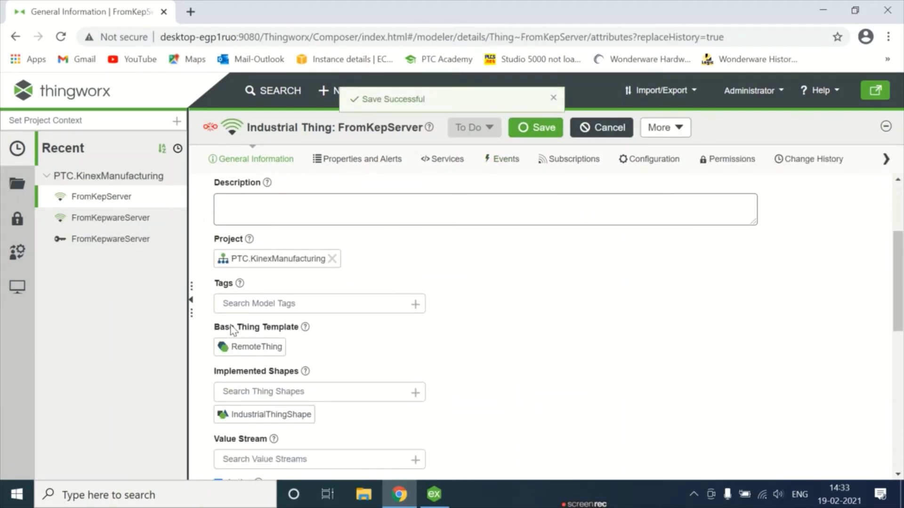
scroll(232, 329, "down", 2)
scroll(232, 325, "up", 3)
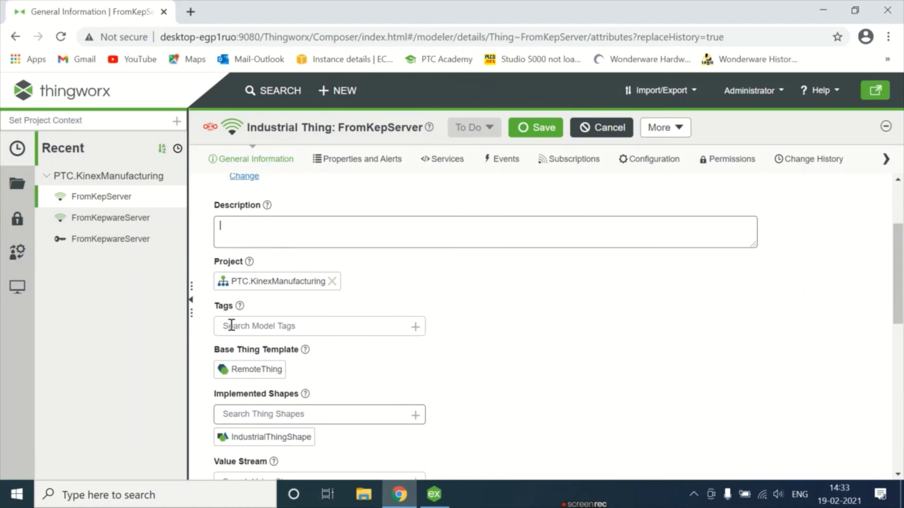
left_click(349, 159)
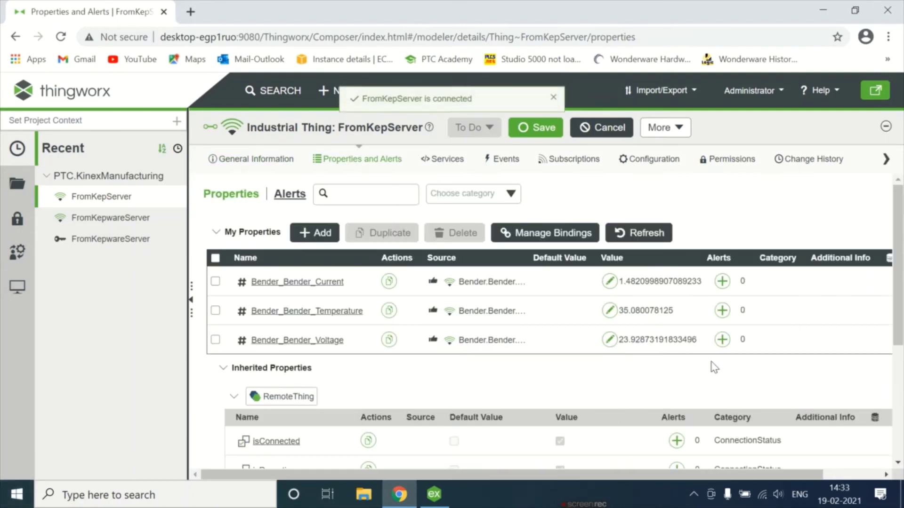
- Switch to KEPServerEX, launch OPC Quick Client and display the Bender.Bender tags with their values and timestamps
left_click(434, 494)
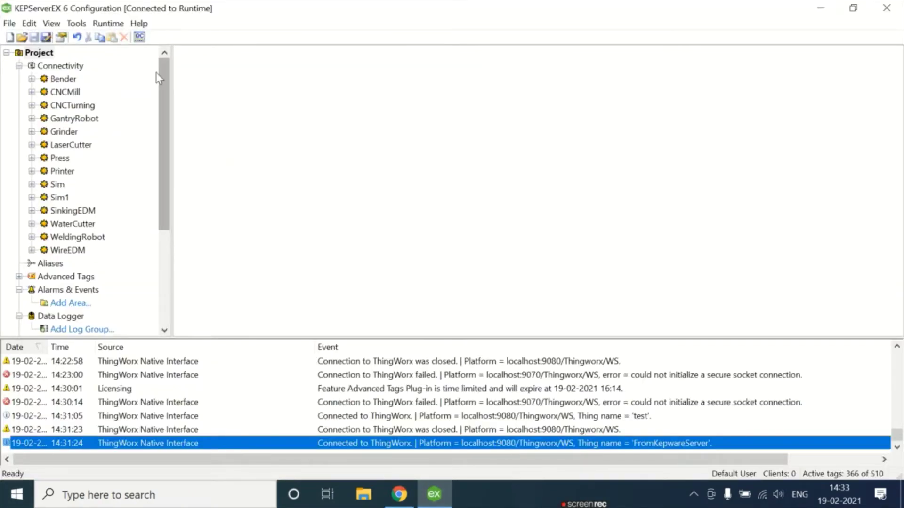
left_click(140, 37)
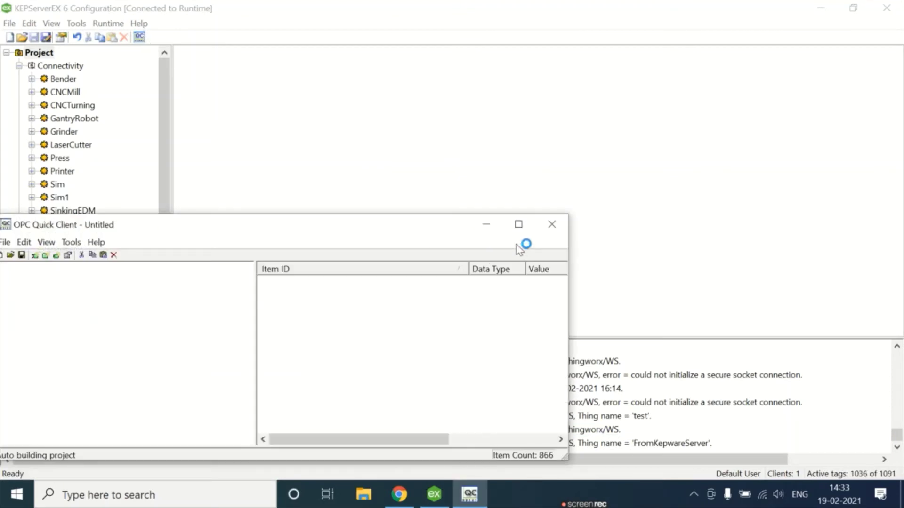
left_click_drag(154, 225, 163, 67)
scroll(137, 194, "down", 3)
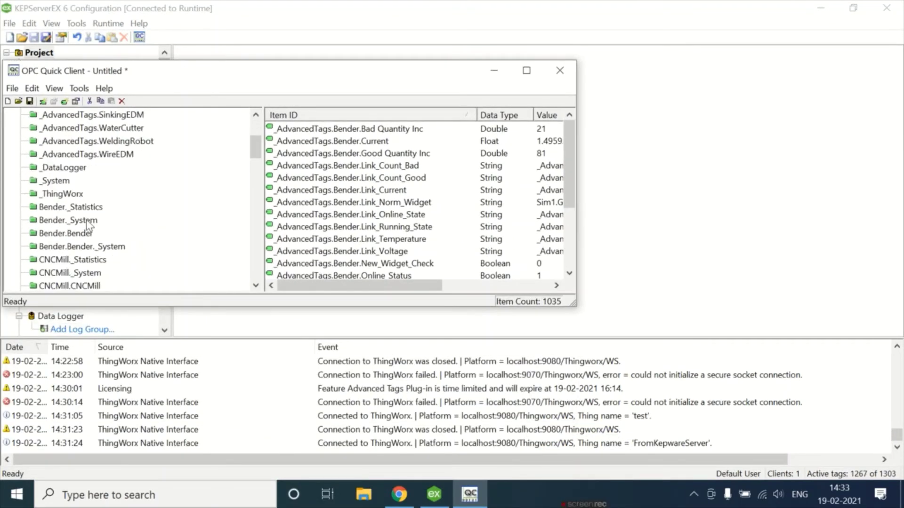
left_click(76, 233)
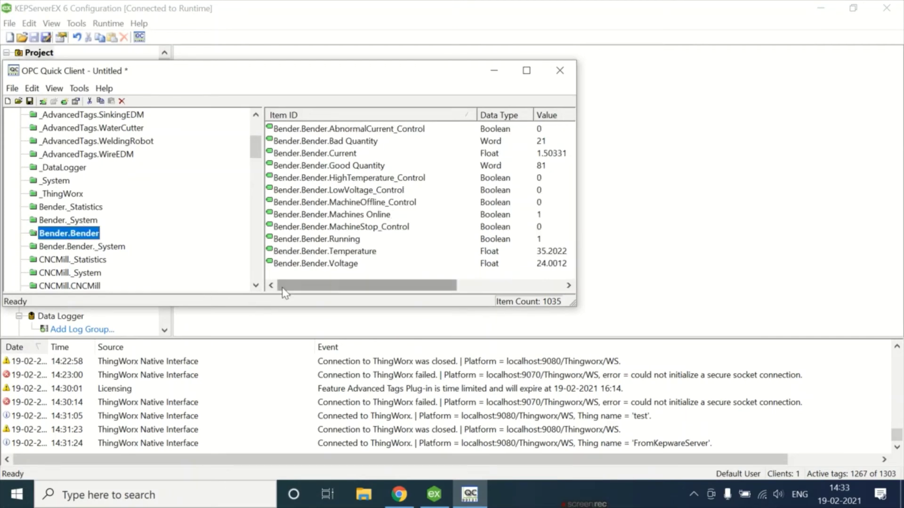
left_click_drag(282, 287, 333, 299)
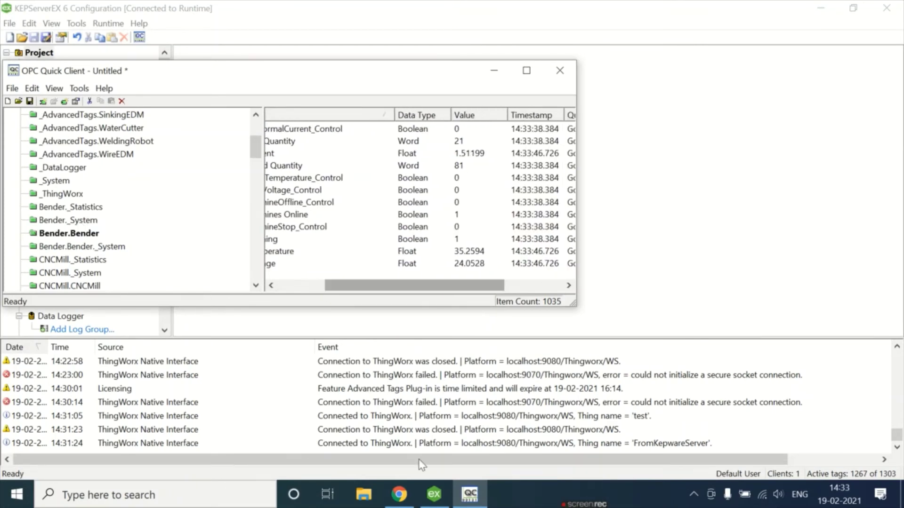
- Place OPC Quick Client over ThingWorx Composer so the Bender tag values can be compared with the FromKepServer property values
left_click(432, 505)
left_click(469, 497)
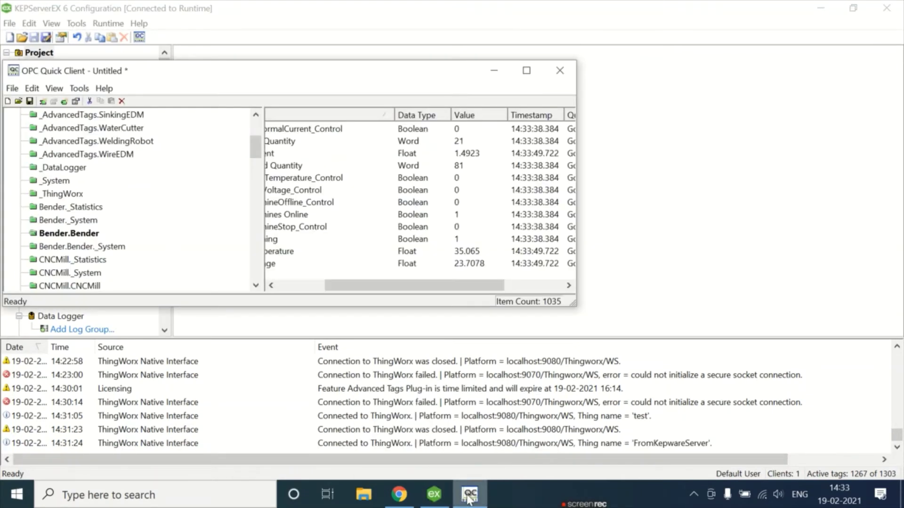
left_click(400, 494)
left_click(473, 495)
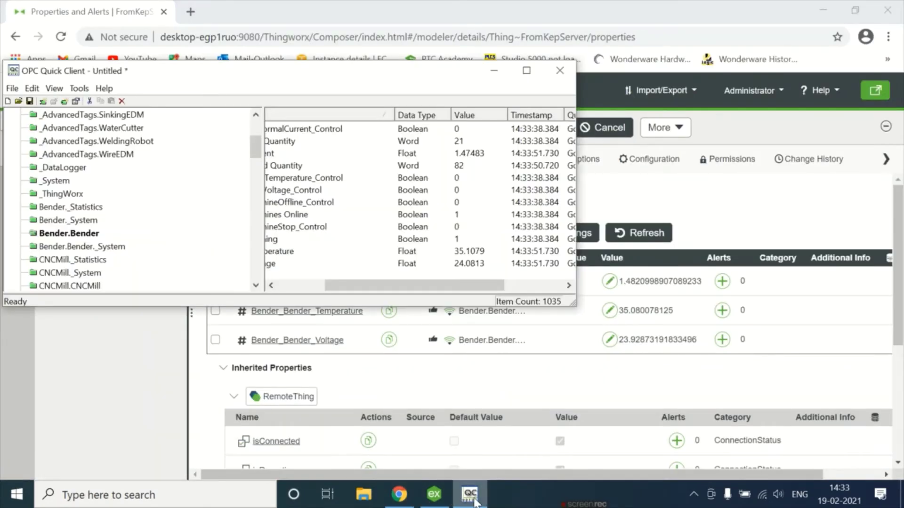
left_click_drag(426, 77, 430, 190)
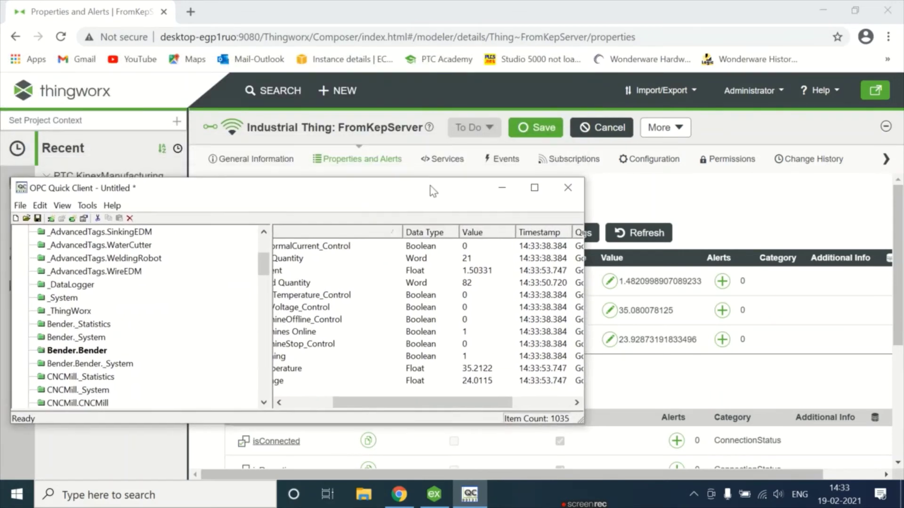
left_click_drag(414, 407, 381, 408)
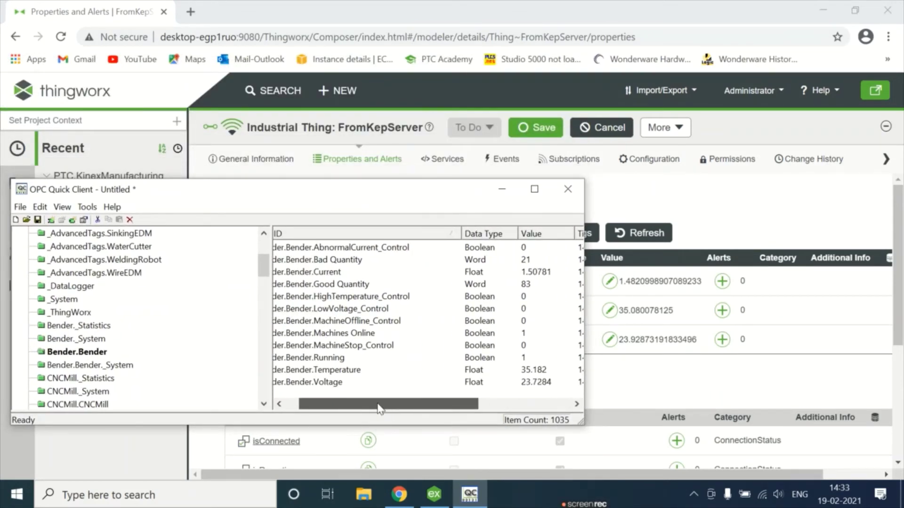
- Refresh the FromKepServer property values, compare them with the live tags in OPC Quick Client and minimize the client
left_click(612, 232)
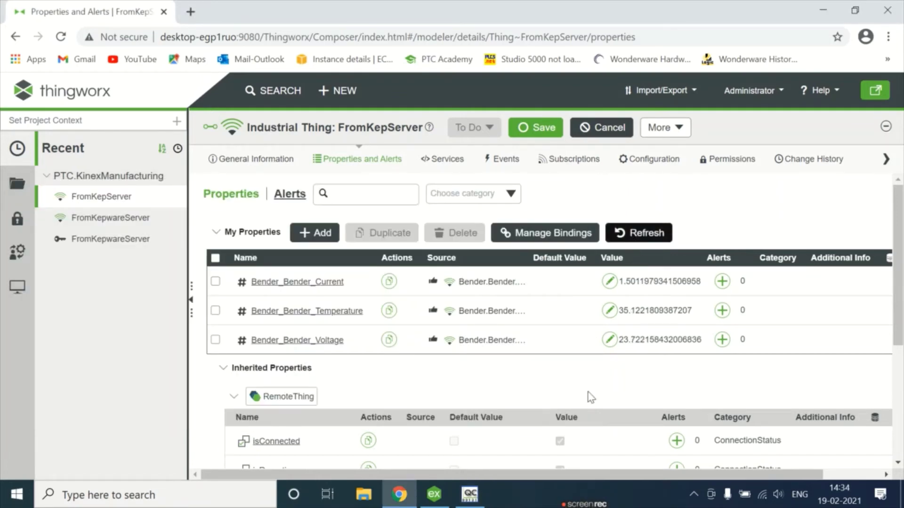
left_click(470, 494)
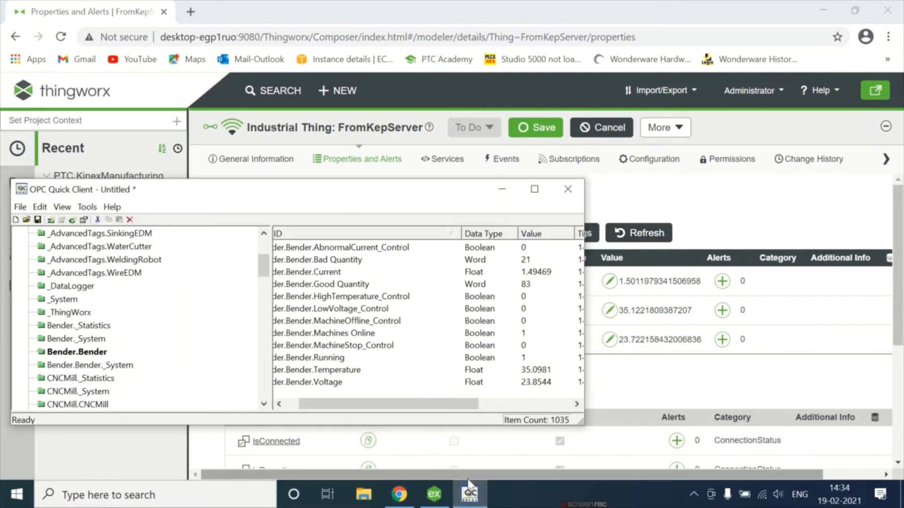
left_click(502, 189)
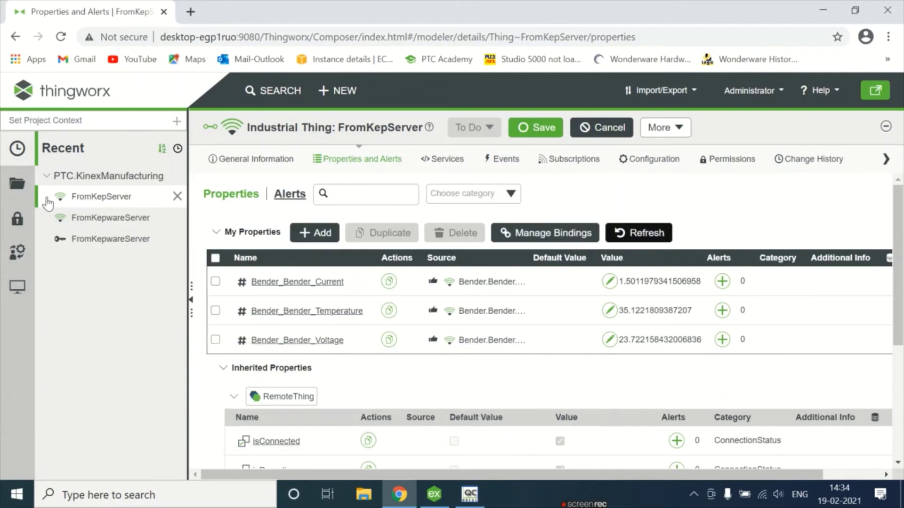
- Open the User Data Table mashup in the design view and collapse the navigation pane to enlarge the workspace
left_click(30, 191)
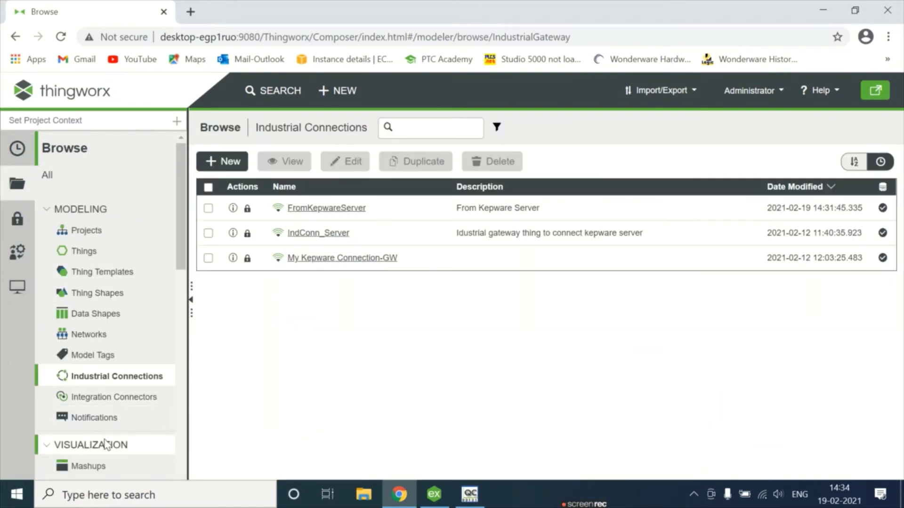
left_click(86, 465)
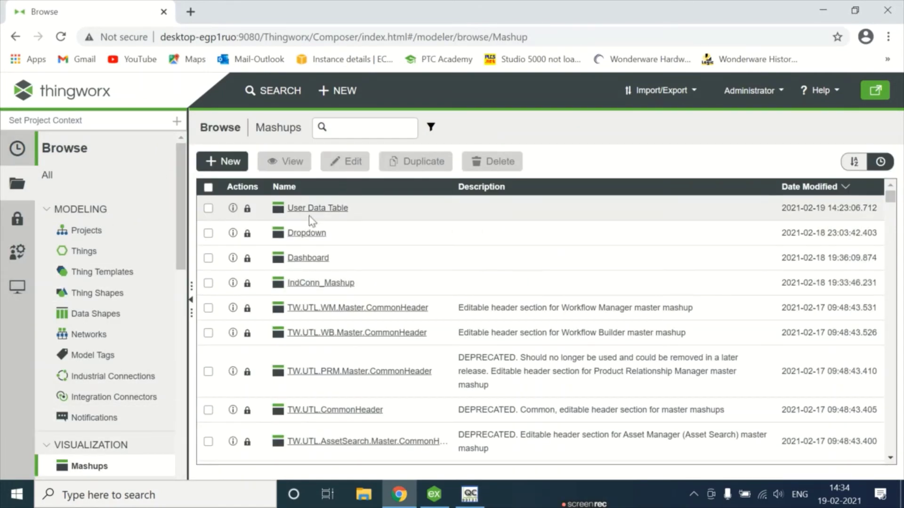
left_click(316, 208)
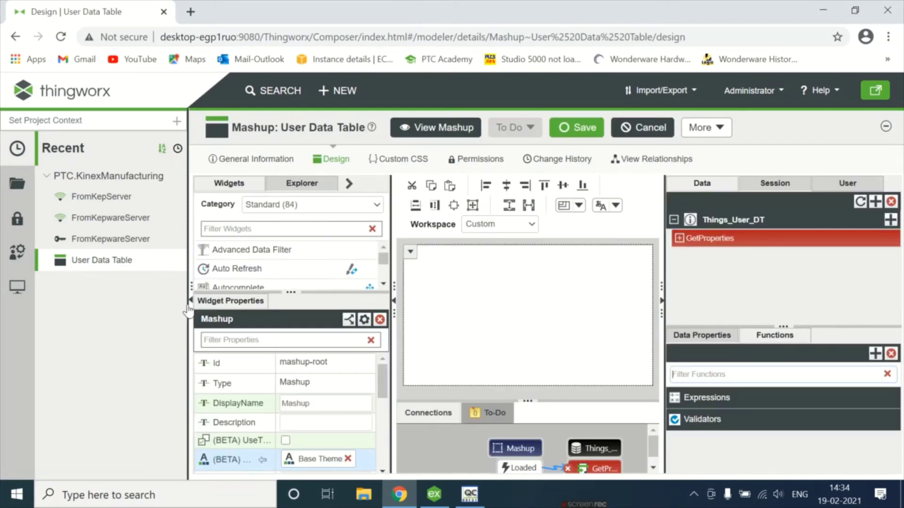
left_click(191, 305)
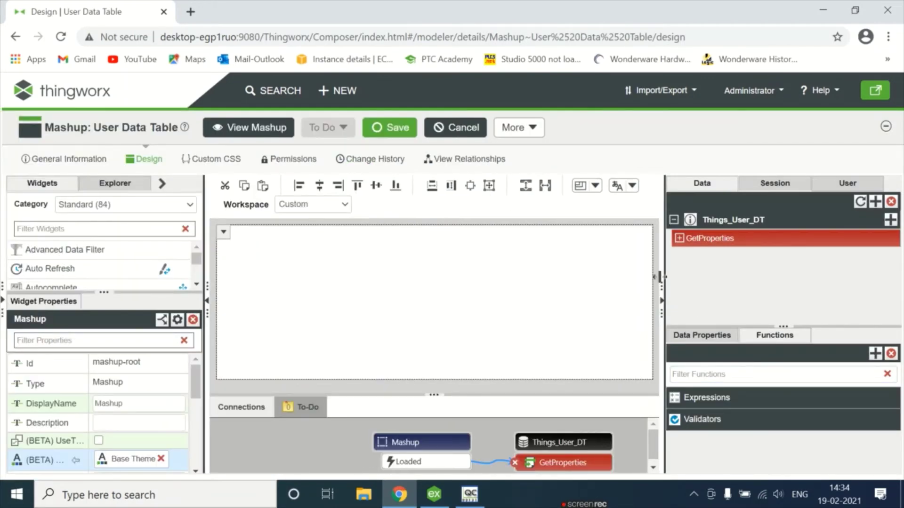
- Find the Value Display widget by filtering for "valu" and place one on the left part of the mashup canvas
left_click(49, 230)
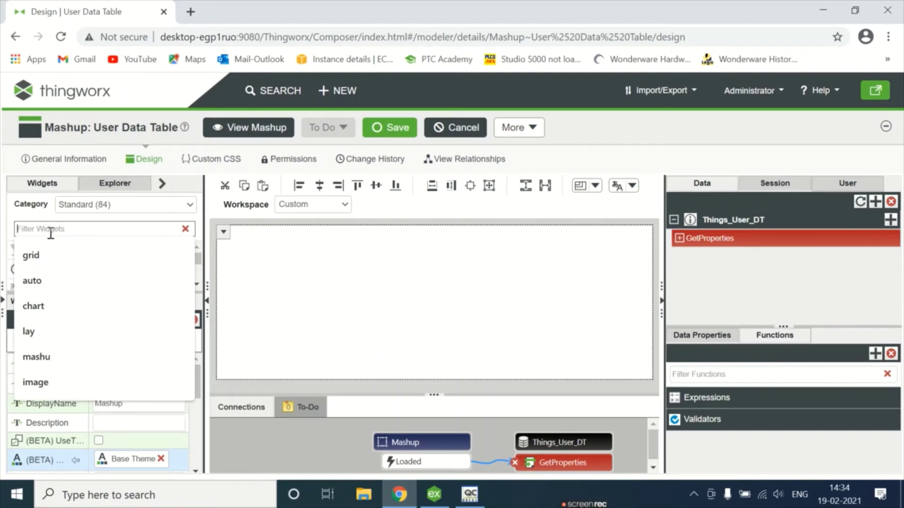
type("valu")
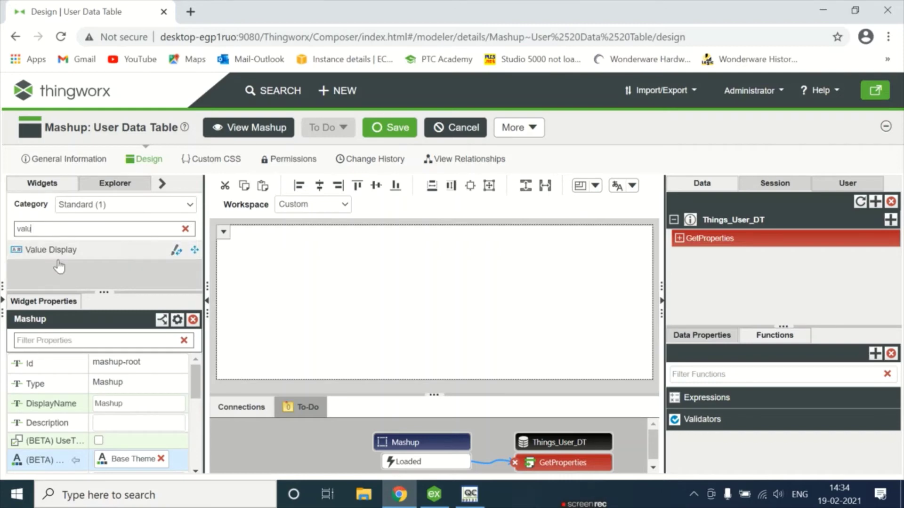
left_click_drag(37, 252, 251, 296)
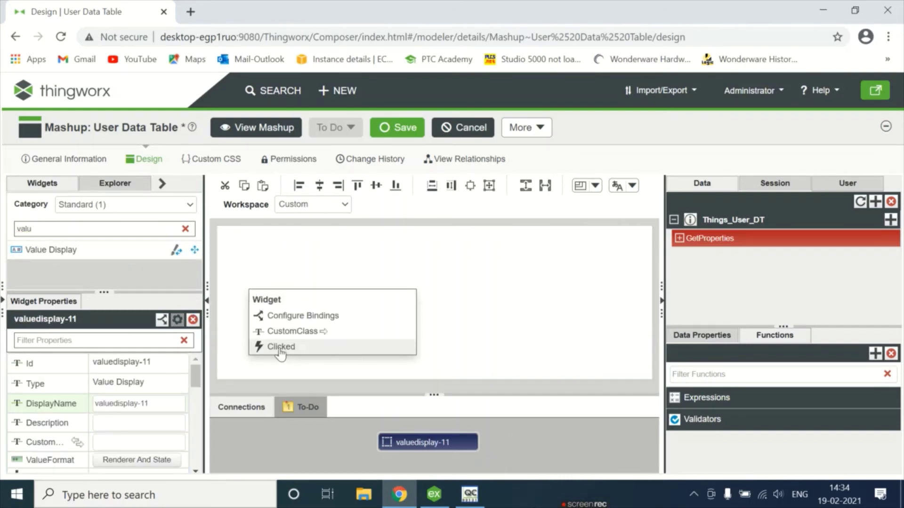
left_click(431, 296)
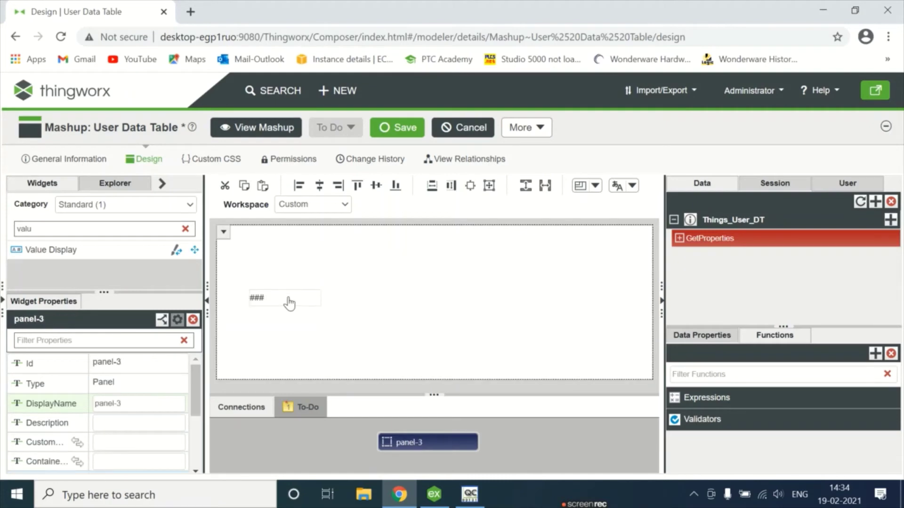
- Copy the Value Display and paste it twice, arranging the three displays in a horizontal row across the canvas
left_click(288, 302)
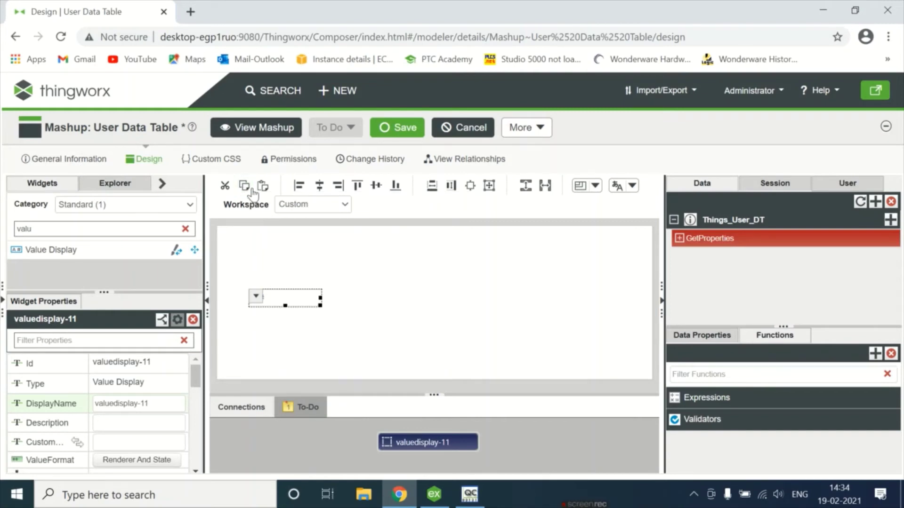
left_click(295, 277)
left_click(262, 185)
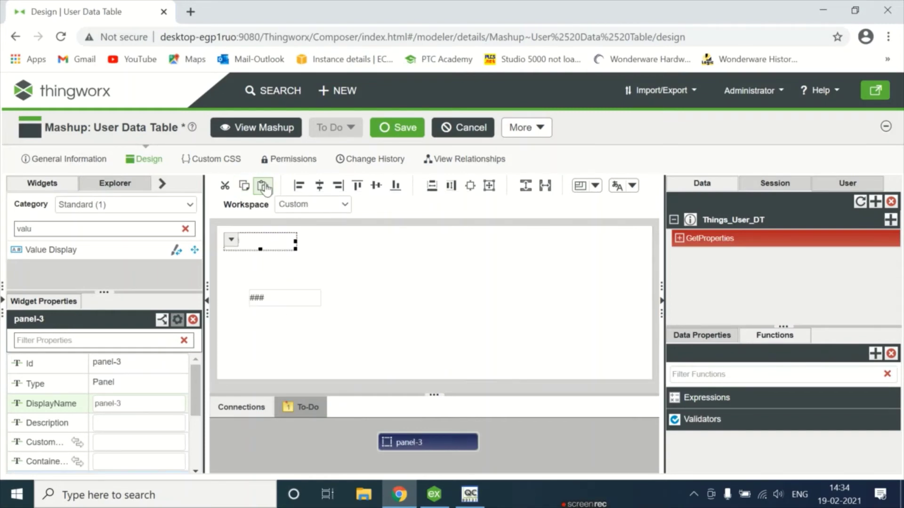
left_click_drag(247, 248, 394, 313)
left_click_drag(403, 314, 402, 311)
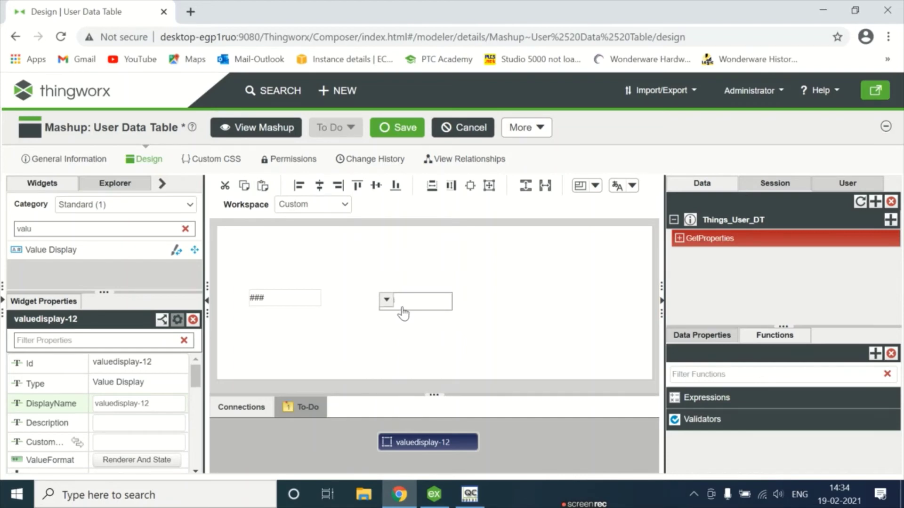
left_click(279, 286)
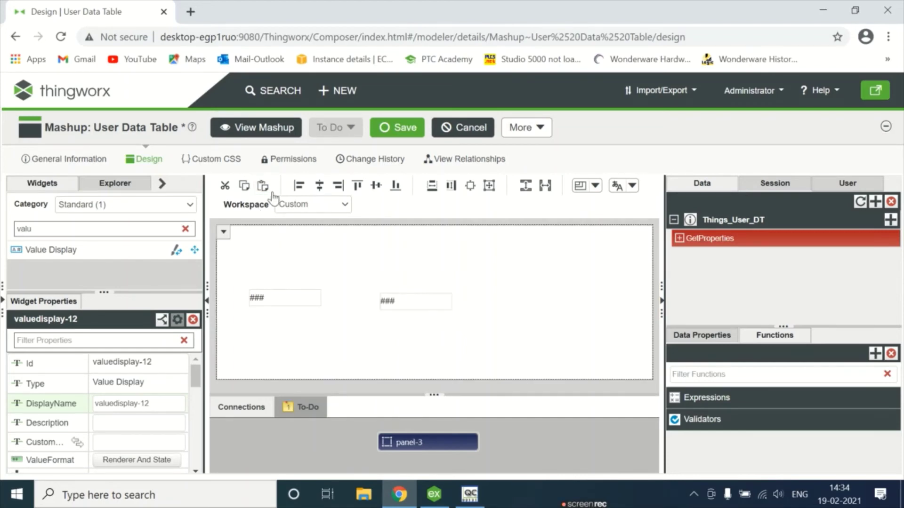
left_click(263, 185)
left_click_drag(296, 258, 561, 304)
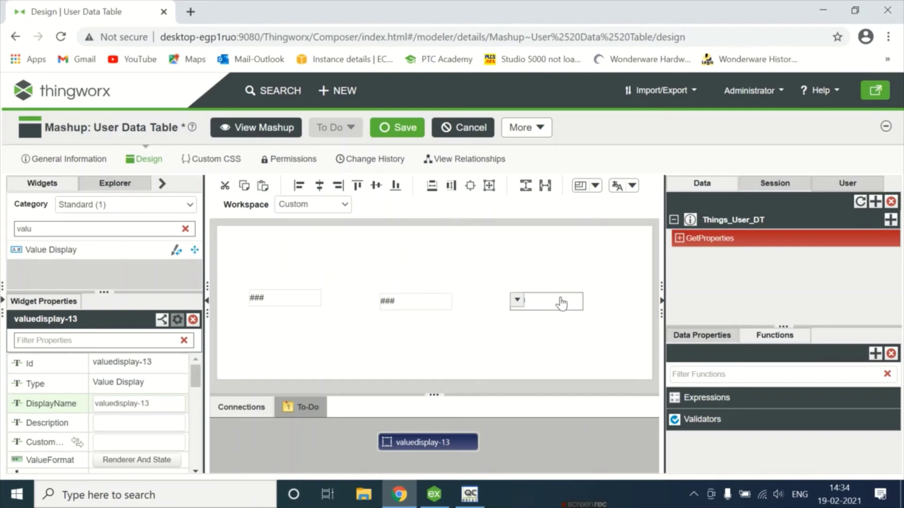
- Add a Label widget above the first Value Display and set its text to "Blender Temp"
left_click_drag(32, 229, 13, 235)
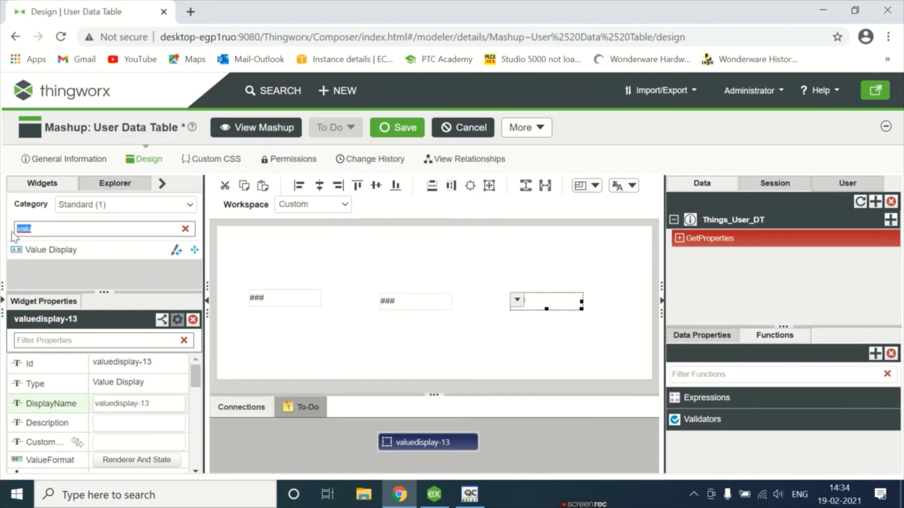
type("lae")
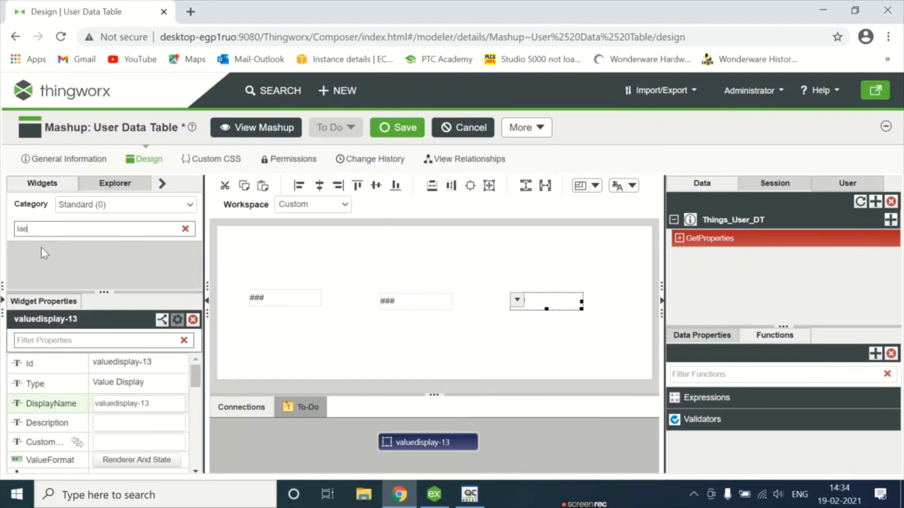
key("BackSpace")
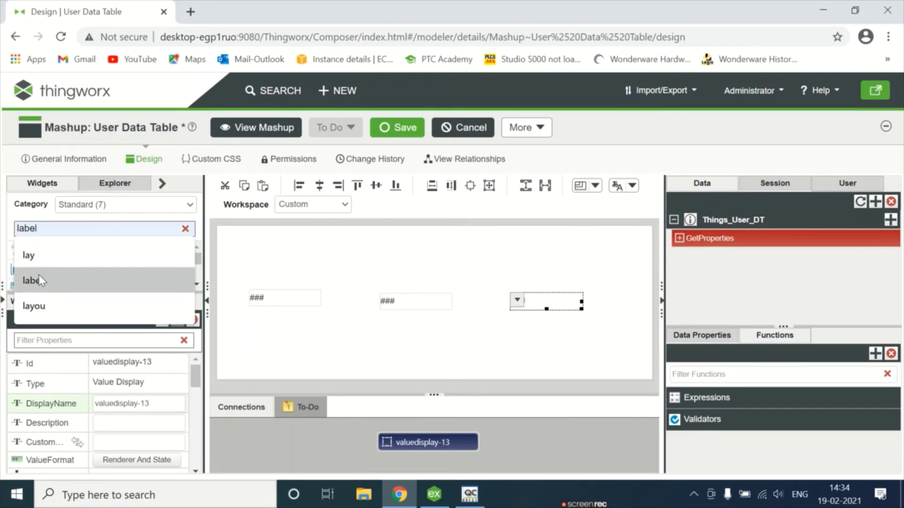
left_click(39, 277)
left_click_drag(243, 282, 260, 270)
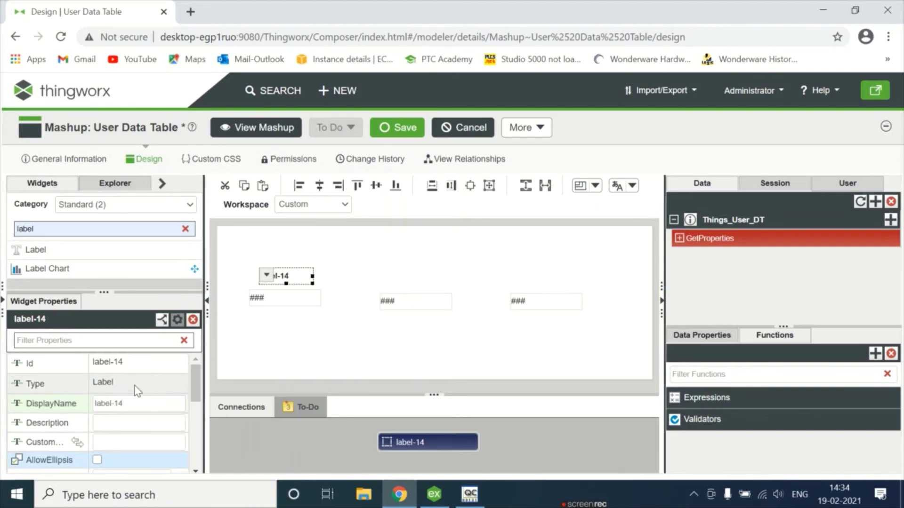
scroll(137, 391, "down", 2)
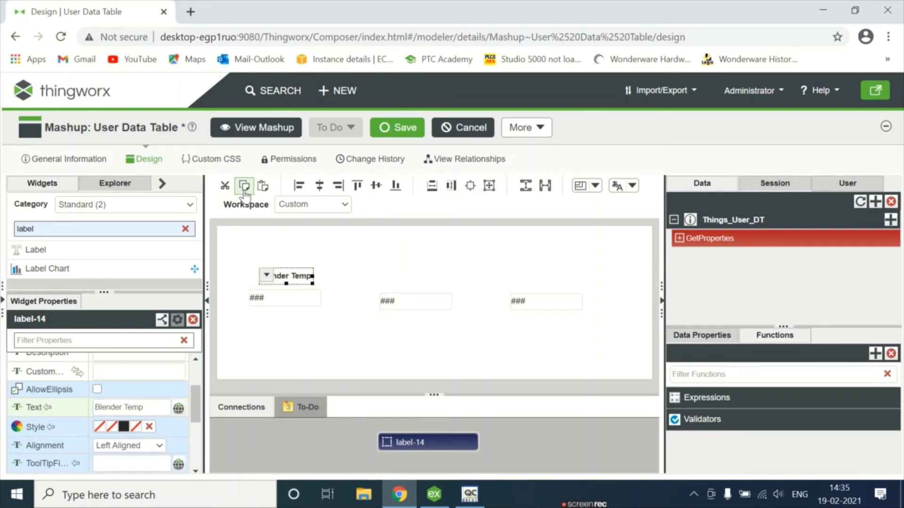
- Copy the Blender Temp label and place one copy above each of the second and third Value Displays
left_click(336, 260)
left_click(265, 193)
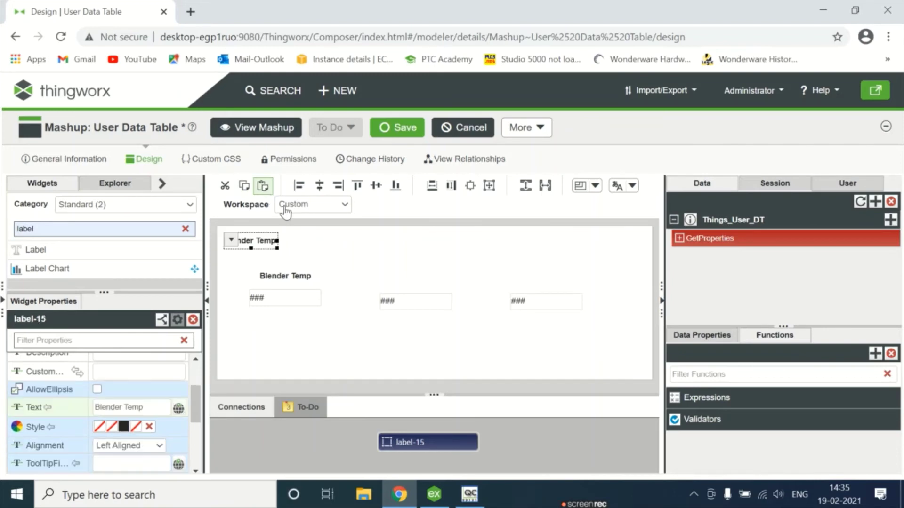
left_click(326, 250)
left_click(266, 193)
left_click_drag(259, 241, 545, 284)
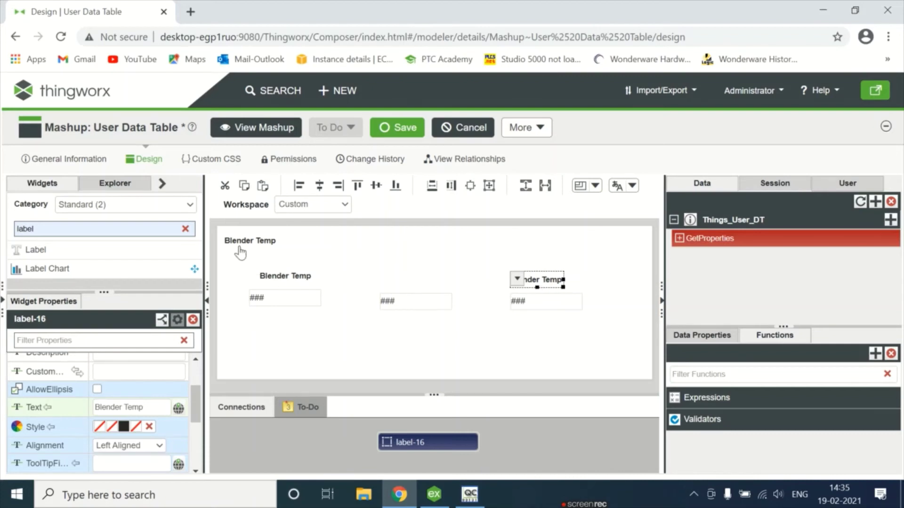
left_click_drag(240, 252, 400, 286)
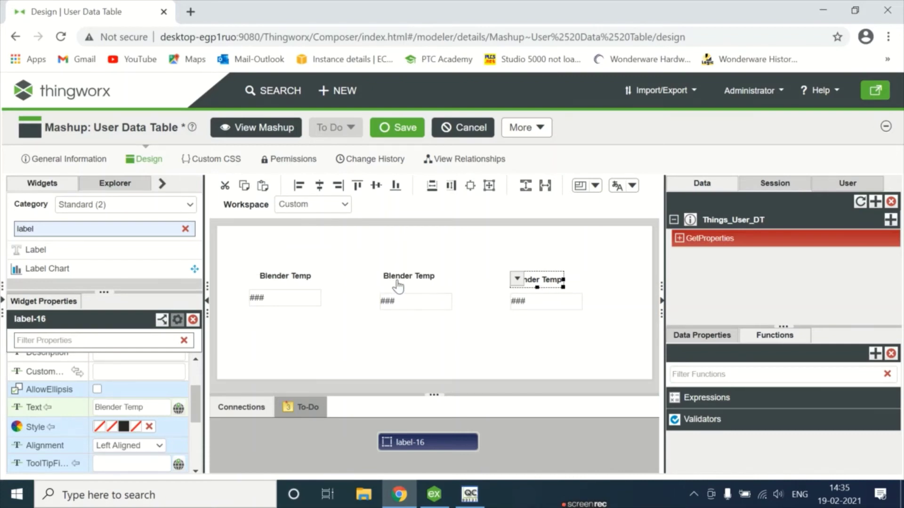
- Set the middle label's text to "Blender Voltage" and widen the label so the text fits on one line
left_click(398, 286)
left_click(155, 407)
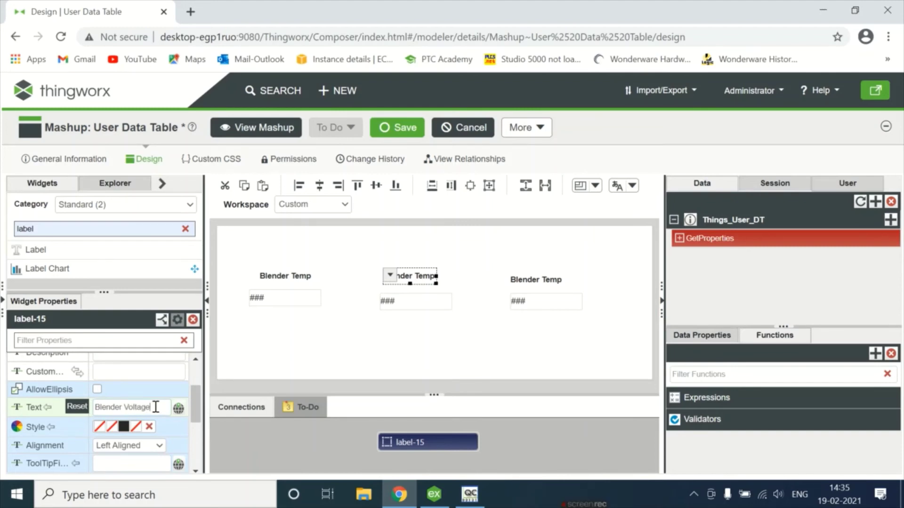
type("Voltage")
key("Return")
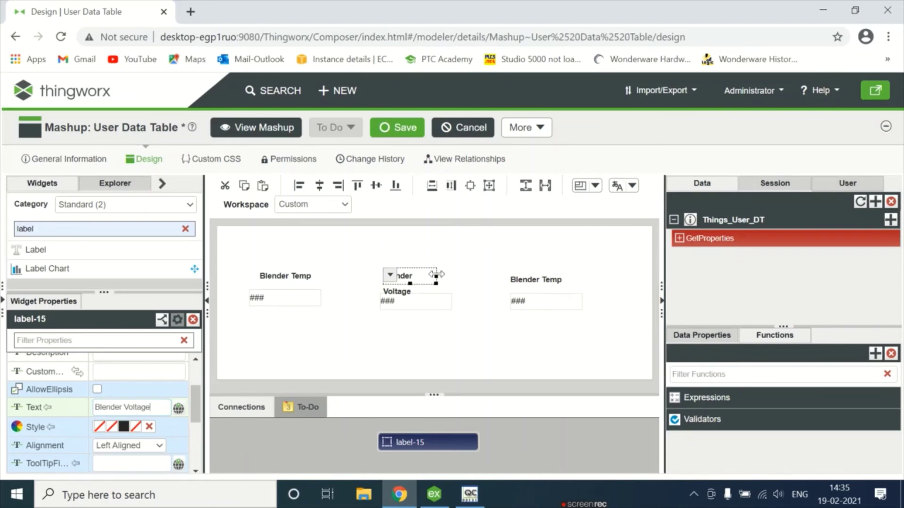
left_click_drag(435, 274, 456, 278)
- Set the third label's text to "Blender Current" and widen the label so the text fits on one line
left_click(533, 288)
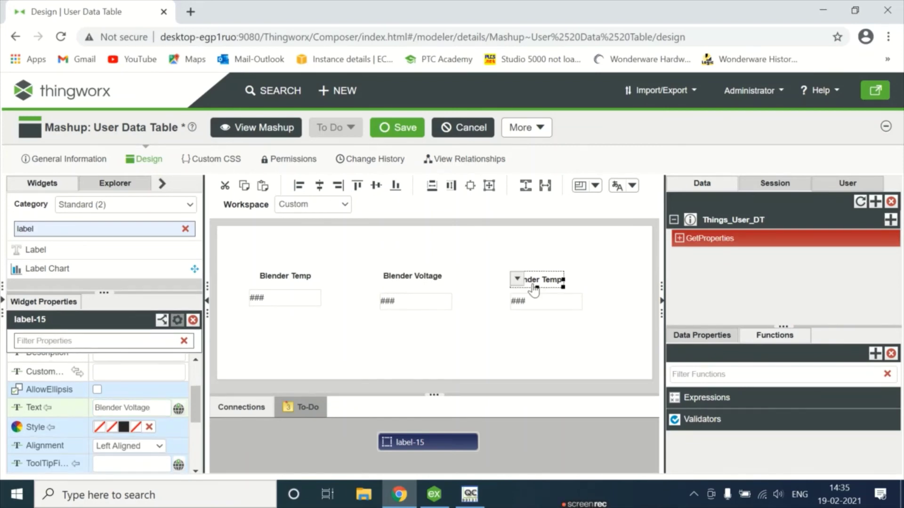
left_click(165, 406)
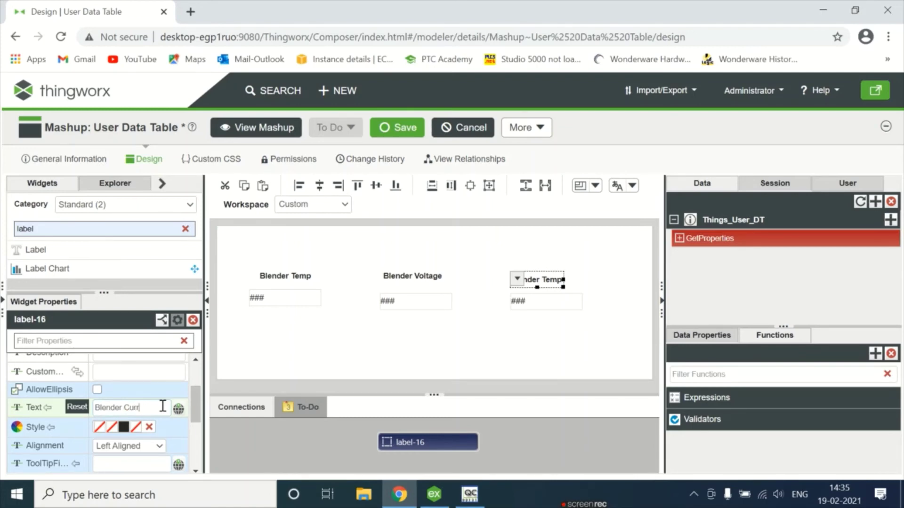
type("Current")
key("Return")
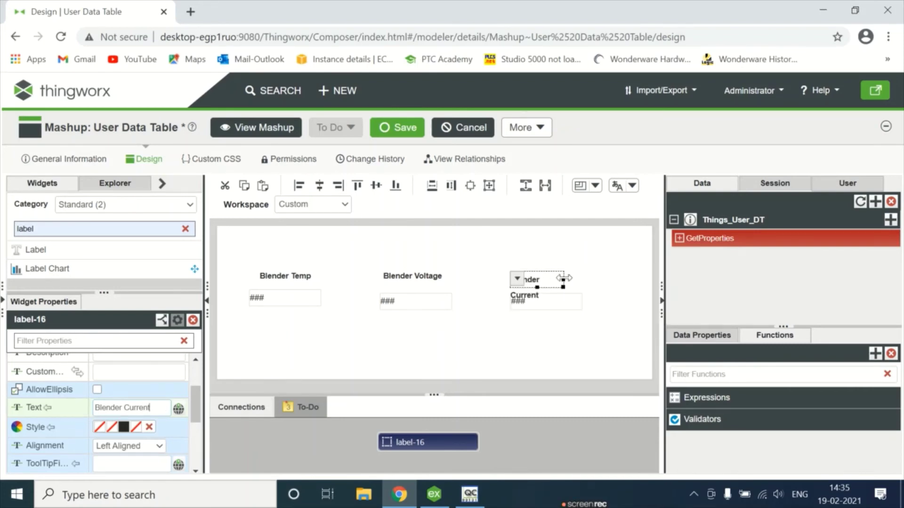
left_click_drag(569, 283, 580, 289)
left_click(371, 267)
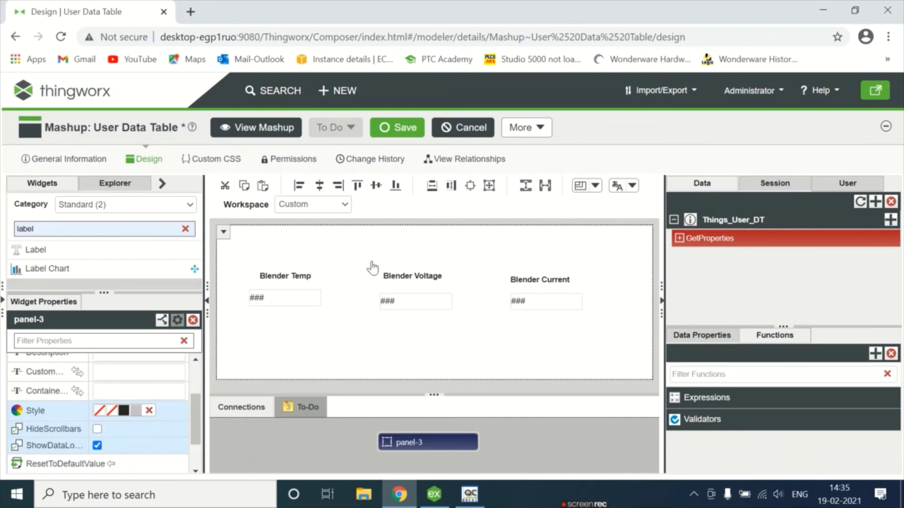
- Start adding a data source to the mashup and select the Thing FromKepServer as its entity
left_click(875, 202)
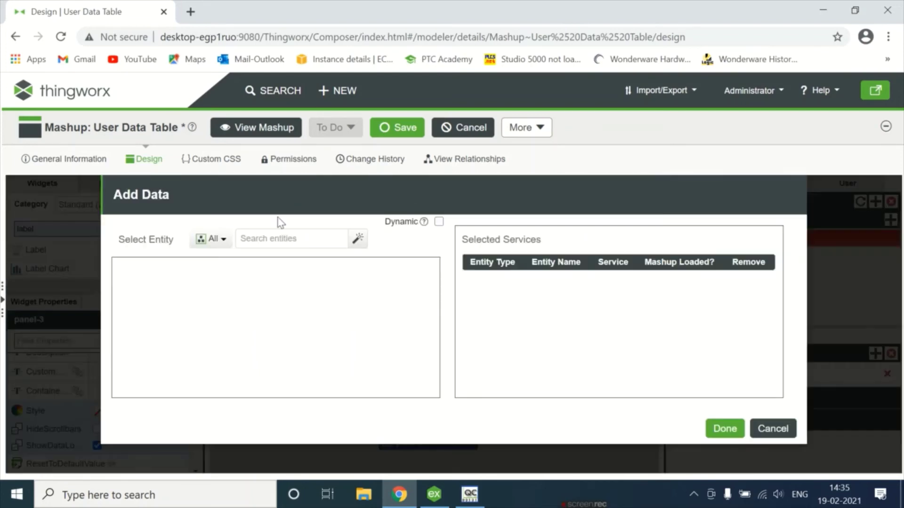
type("t")
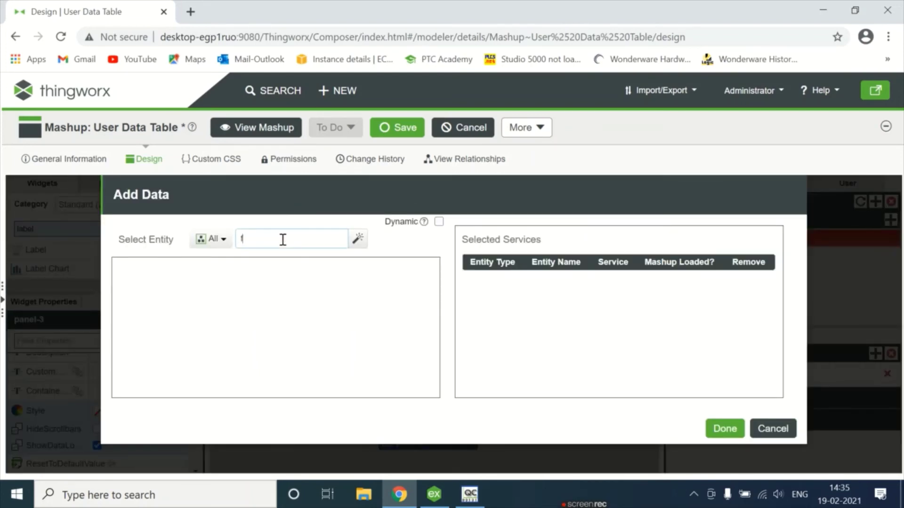
type("rom")
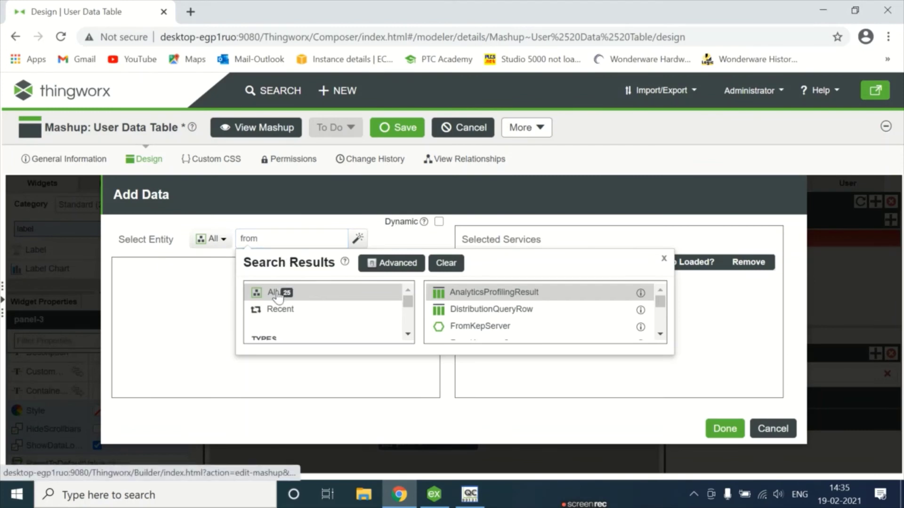
left_click(216, 243)
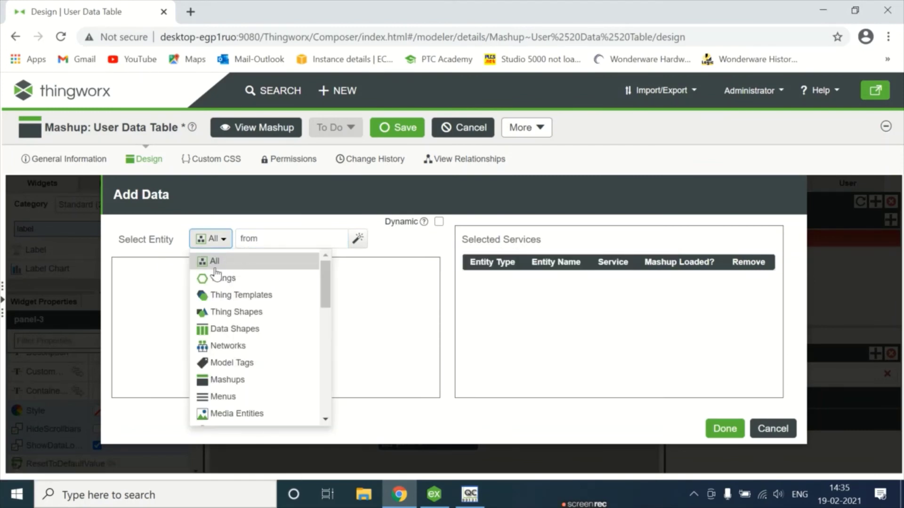
left_click(219, 278)
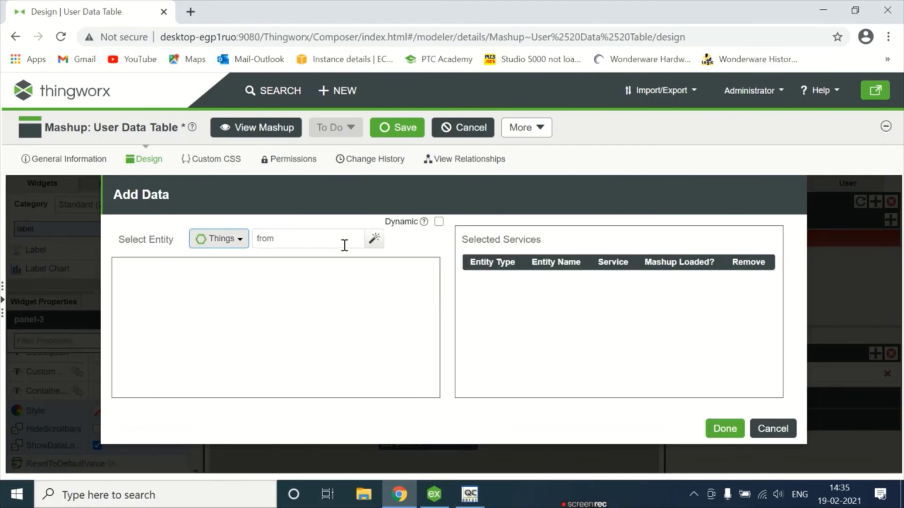
type("kep")
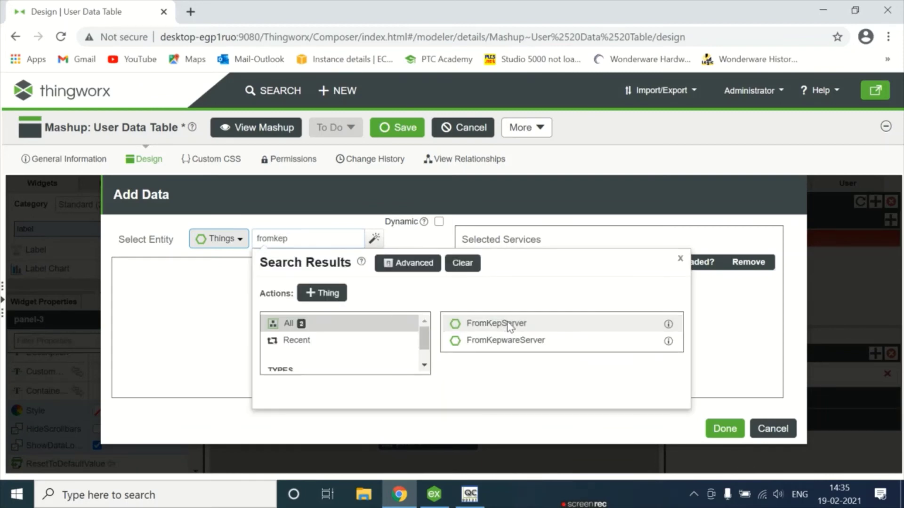
left_click(508, 323)
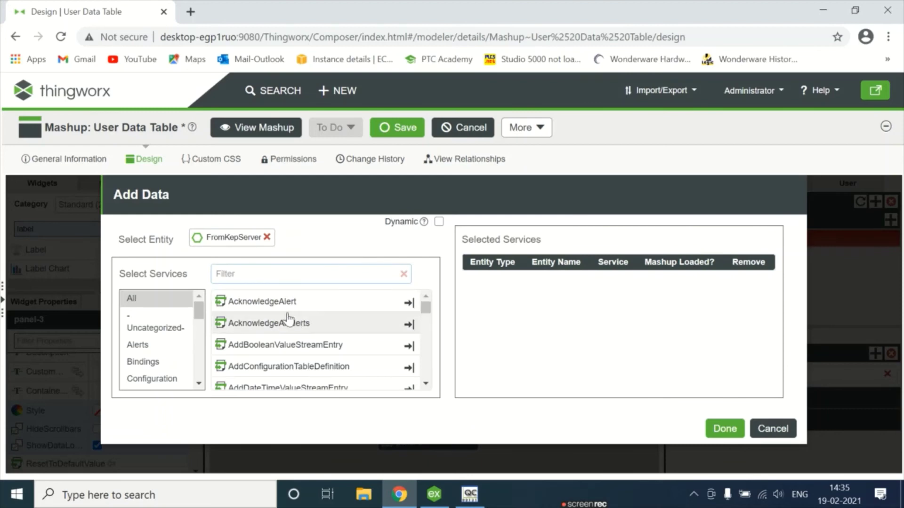
- Add FromKepServer's GetProperties service to the mashup data and have it run when the mashup loads
type("ge")
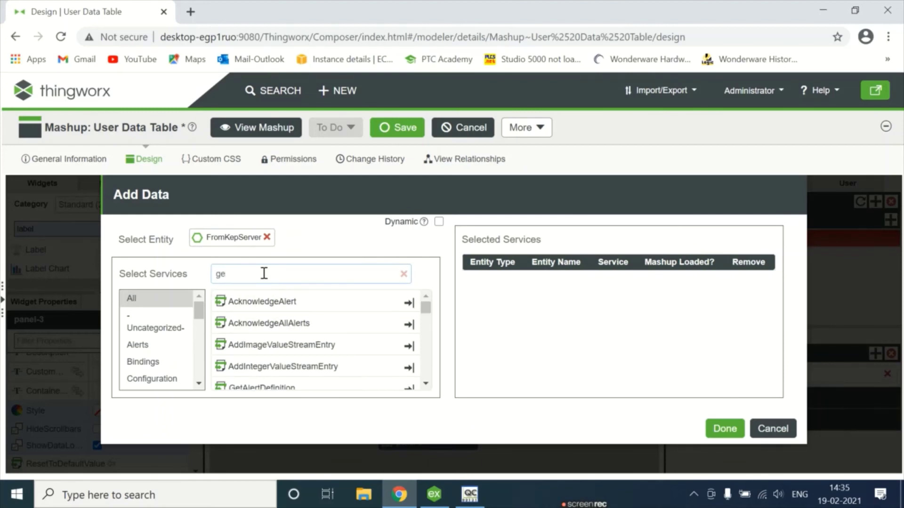
type("tp")
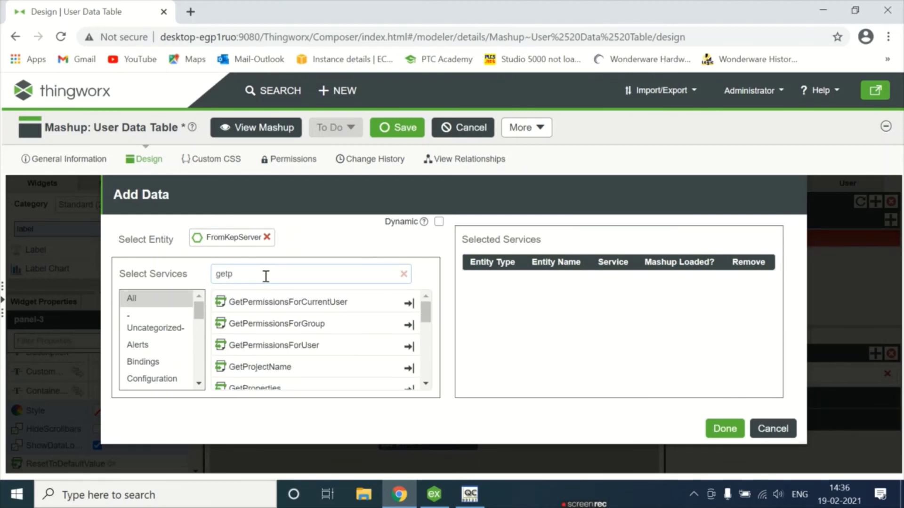
left_click(426, 384)
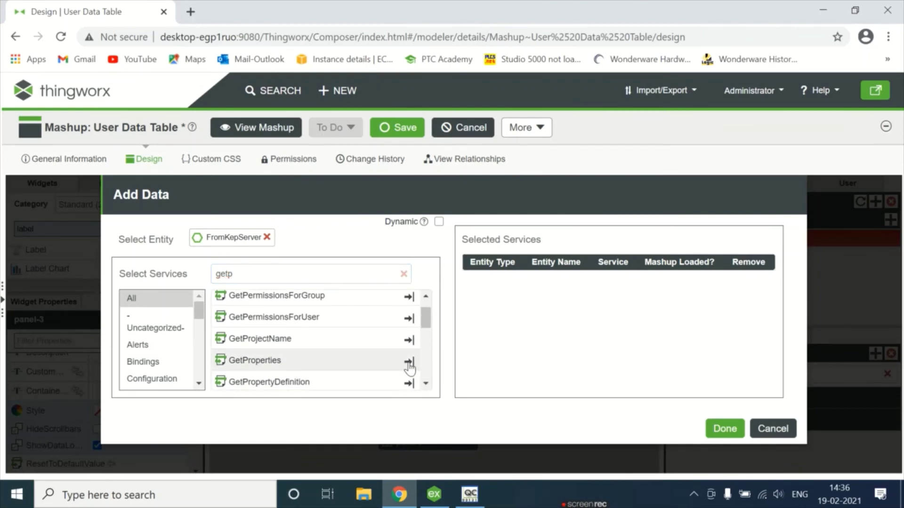
left_click(409, 363)
left_click(674, 280)
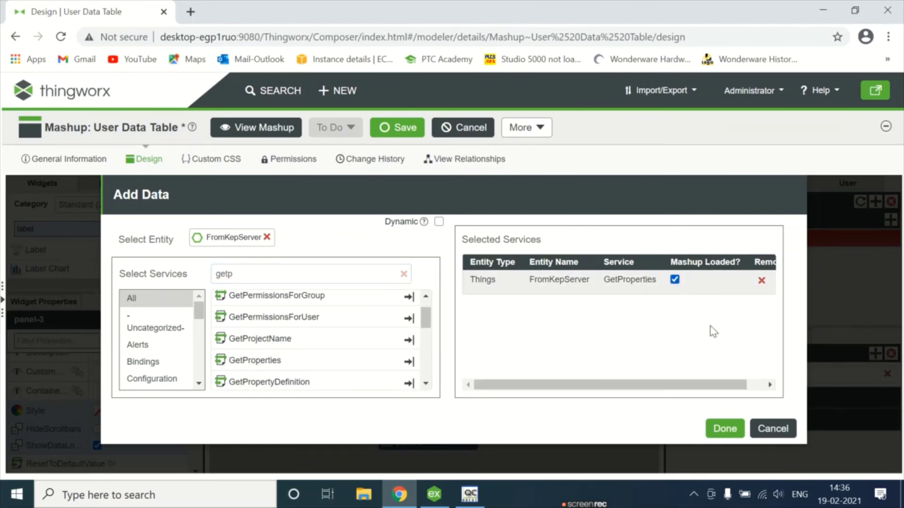
left_click(725, 429)
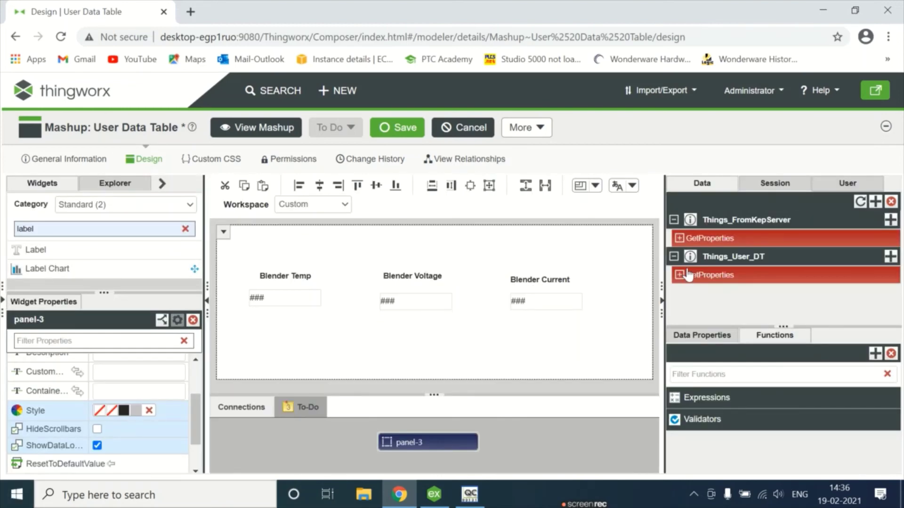
- Bind Bender_Bender_Temperature, Bender_Bender_Voltage and Bender_Bender_Current to the Data of the Blender Temp, Blender Voltage and Blender Current displays respectively
left_click(679, 238)
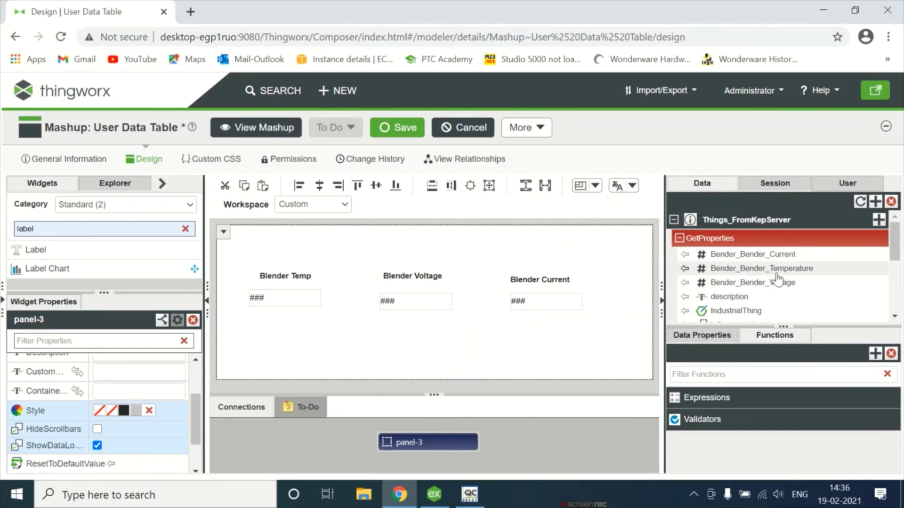
left_click_drag(775, 268, 290, 309)
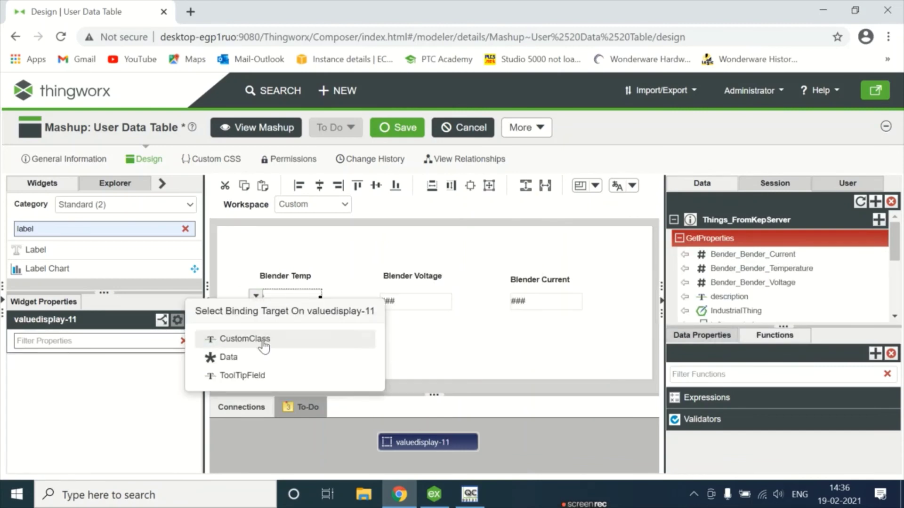
left_click(273, 358)
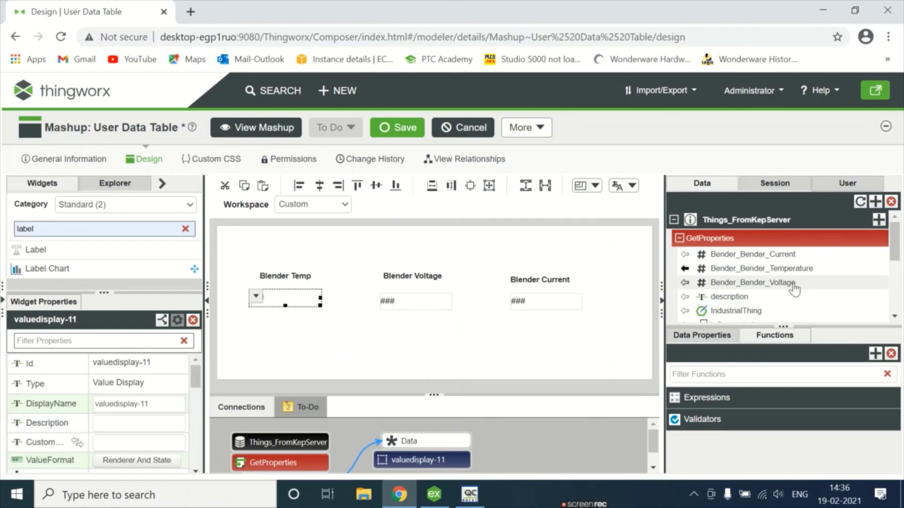
left_click_drag(794, 288, 431, 305)
left_click(417, 359)
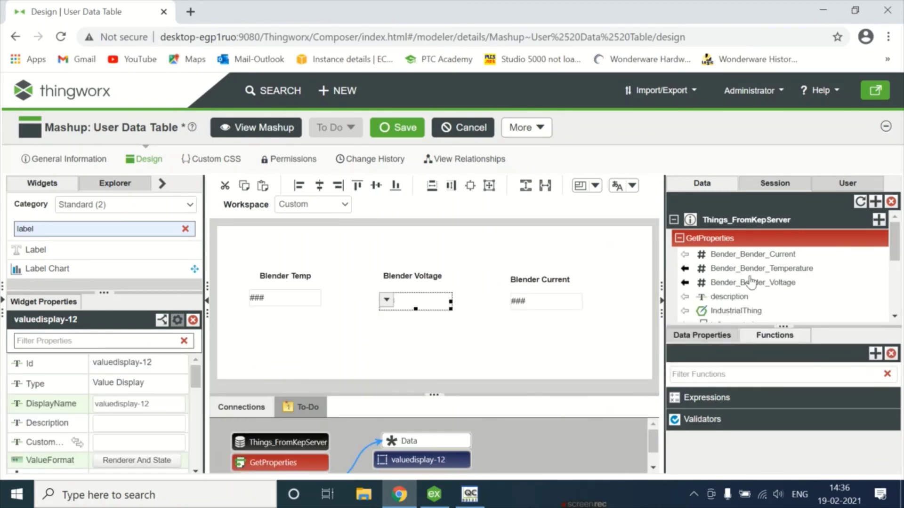
left_click_drag(796, 257, 548, 306)
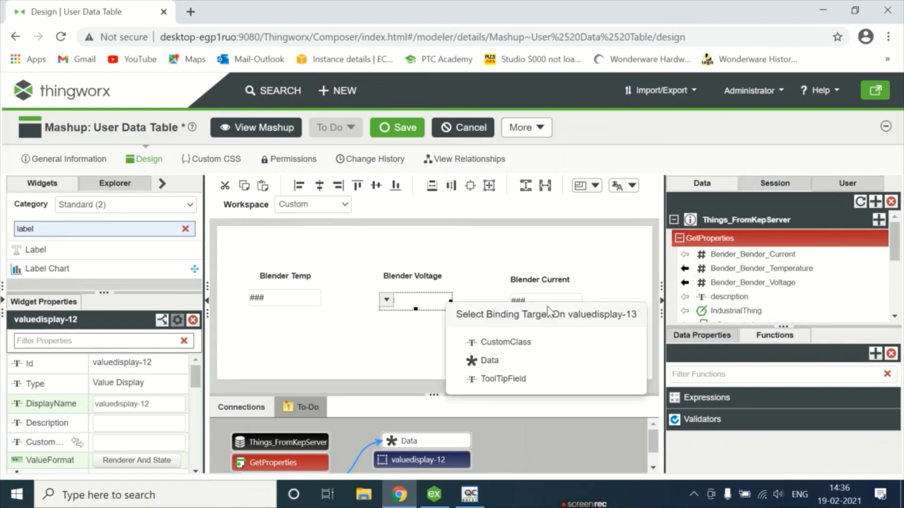
left_click(509, 363)
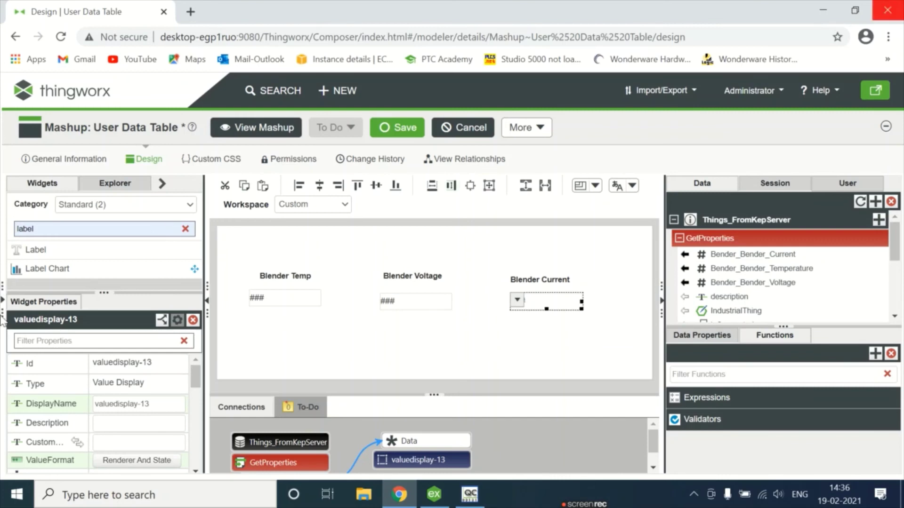
- Add an Auto Refresh widget below the Value Displays on the mashup canvas
left_click_drag(73, 229, 3, 233)
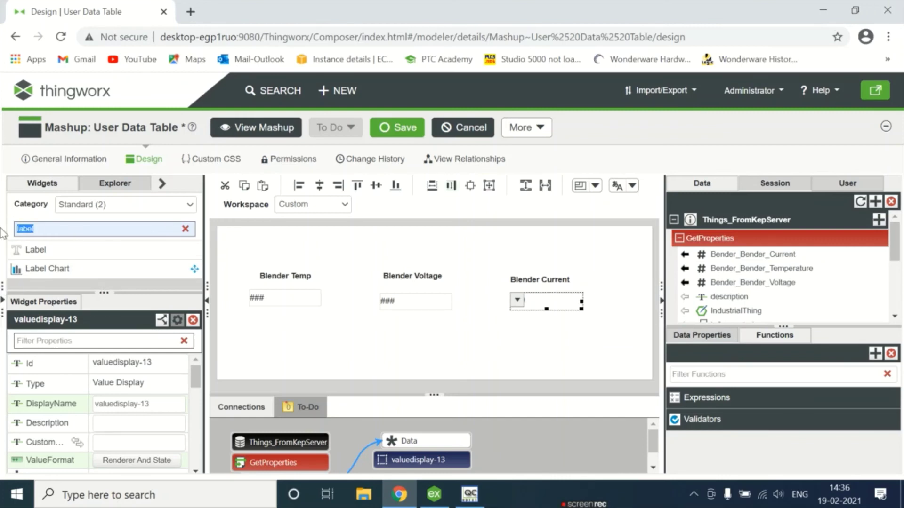
type("auto")
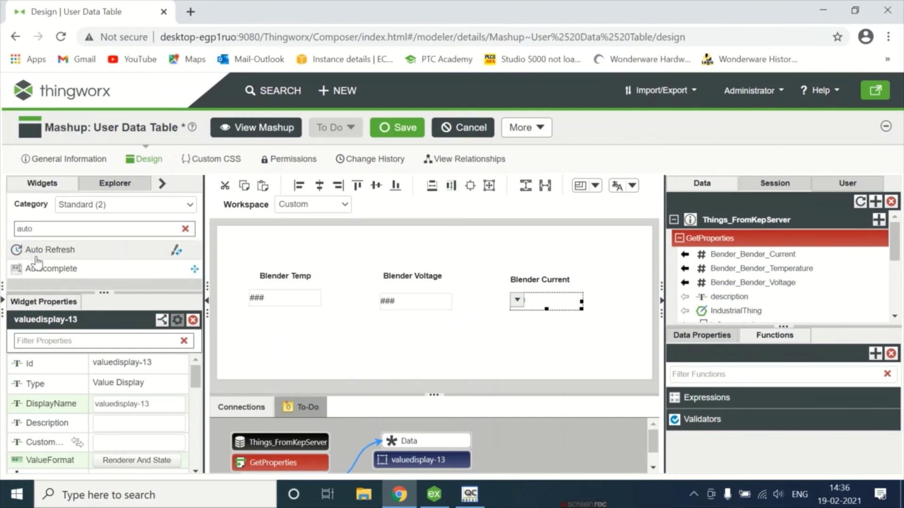
left_click_drag(38, 258, 286, 340)
- Set the Auto Refresh widget's RefreshInterval to 1 and turn off its Visible property
scroll(121, 385, "down", 3)
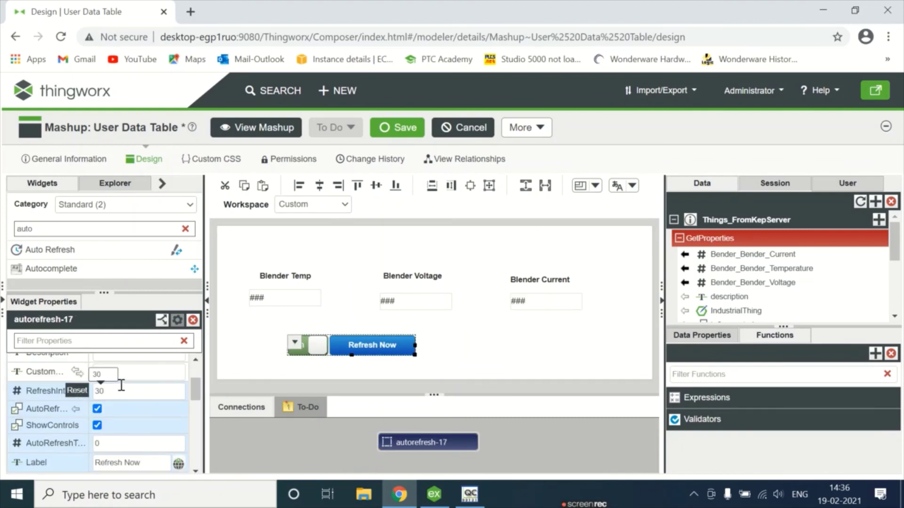
double_click(112, 393)
type("1")
scroll(132, 431, "down", 1)
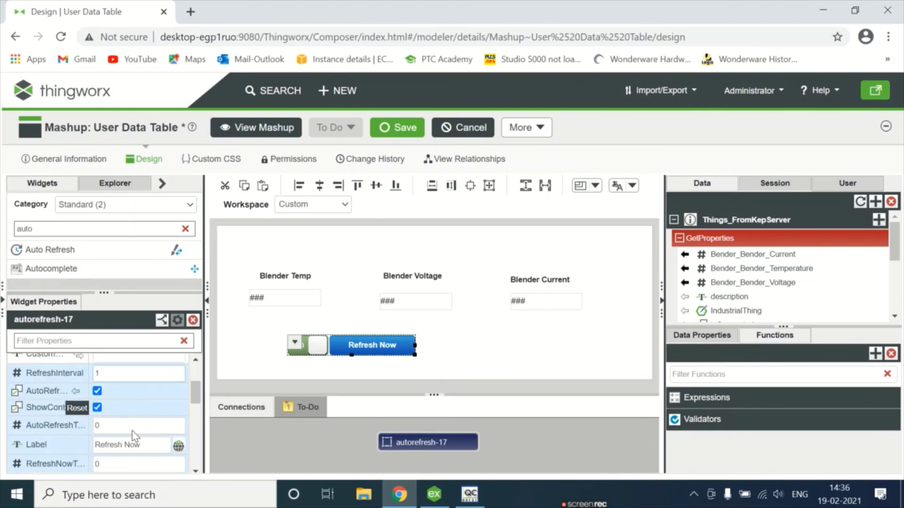
scroll(131, 431, "down", 6)
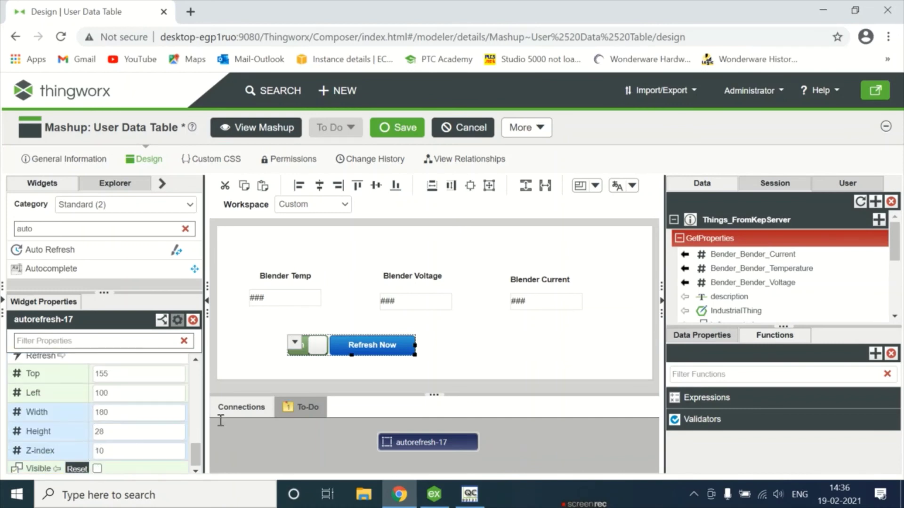
- Bind the Auto Refresh widget's Refresh event to FromKepServer's GetProperties service and save the mashup
left_click(295, 342)
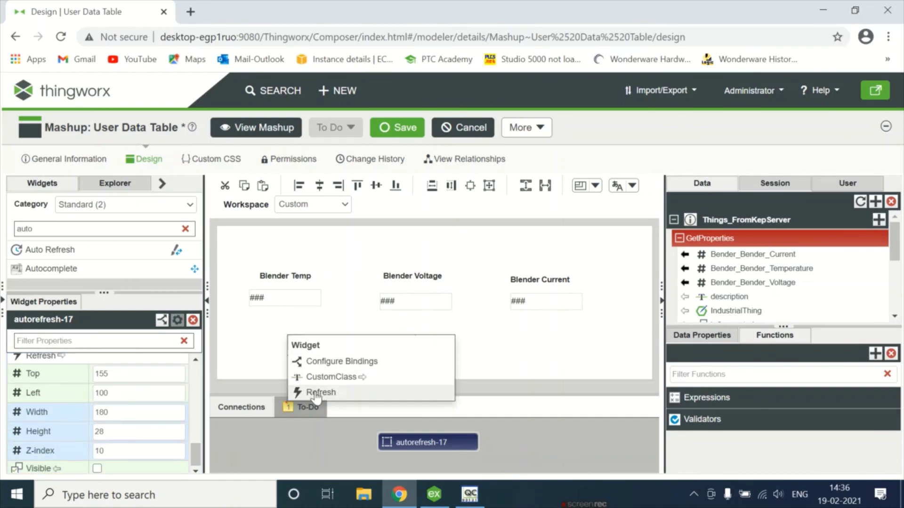
left_click_drag(317, 392, 690, 240)
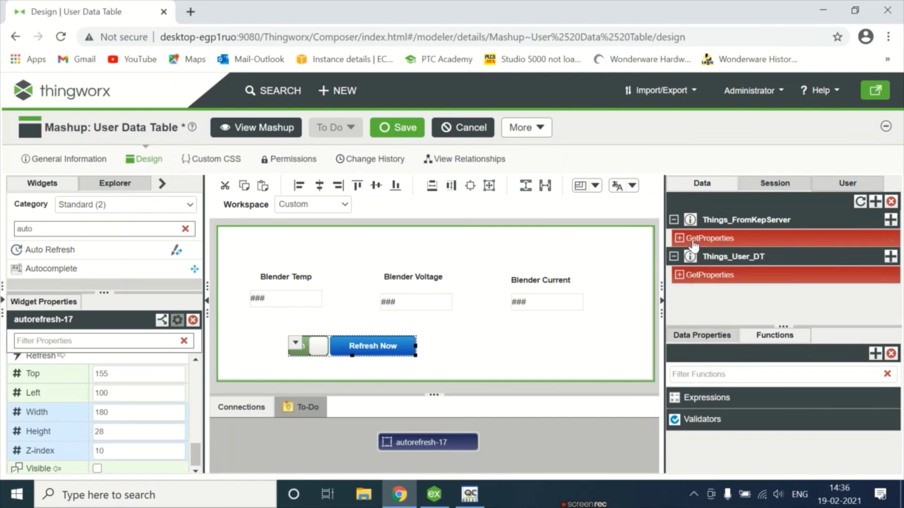
left_click(396, 128)
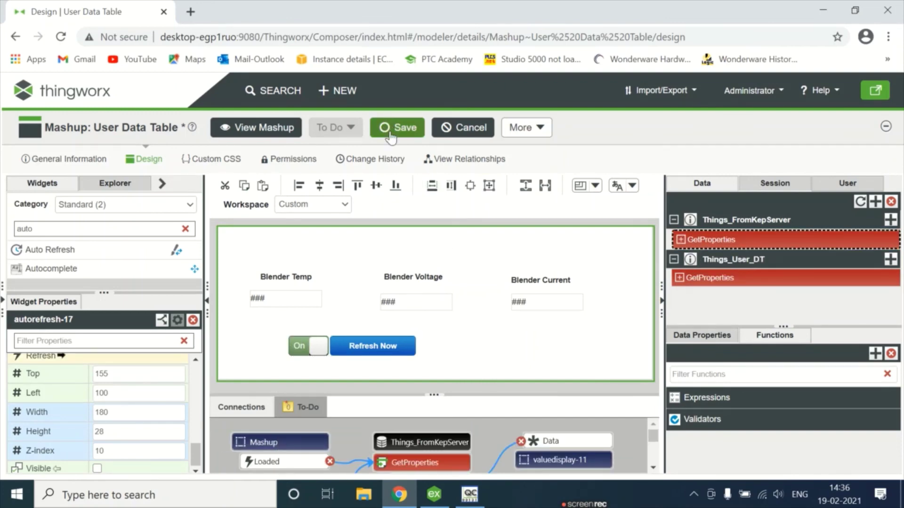
- View the running mashup and place OPC Quick Client below its values, with the Bender.Bender item IDs in view
left_click(470, 499)
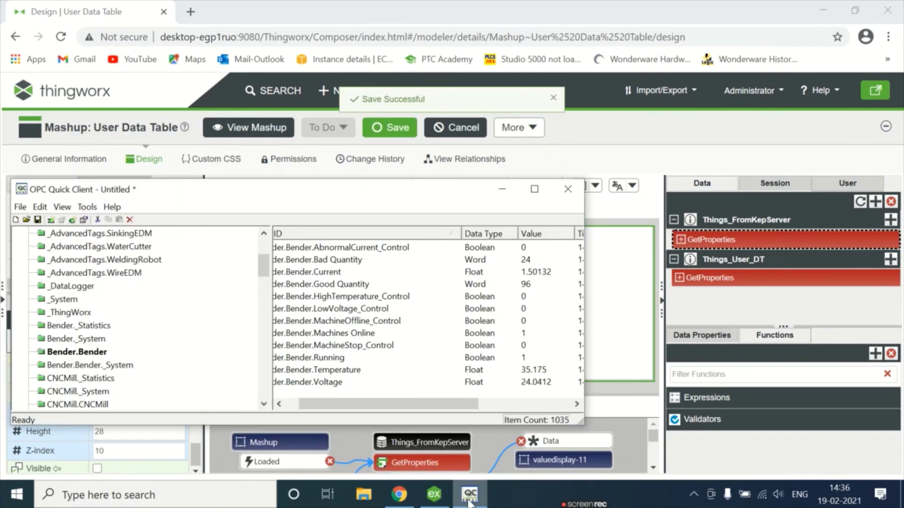
left_click(469, 502)
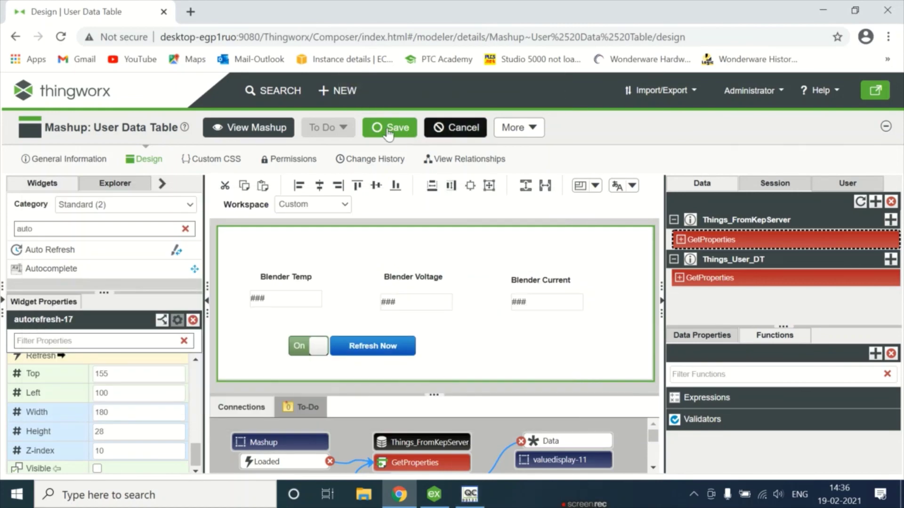
left_click(249, 127)
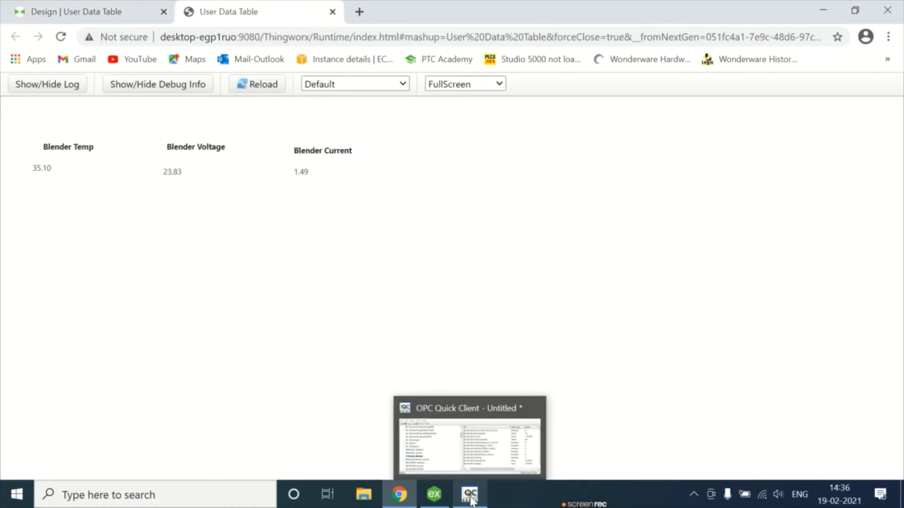
left_click(471, 500)
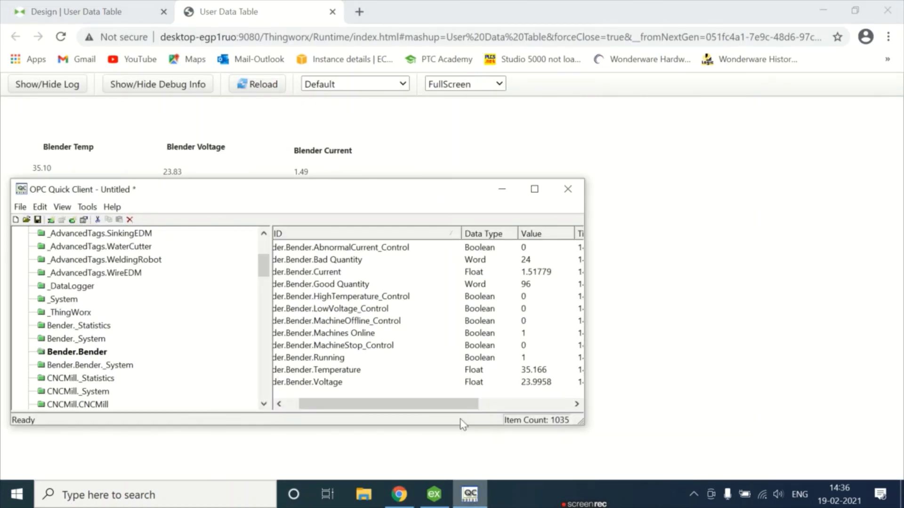
left_click_drag(344, 199, 273, 204)
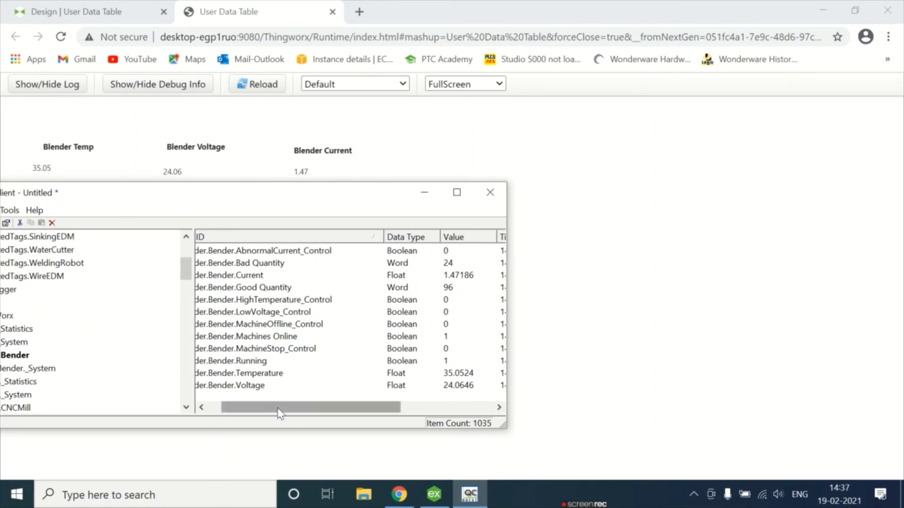
left_click_drag(281, 407, 263, 408)
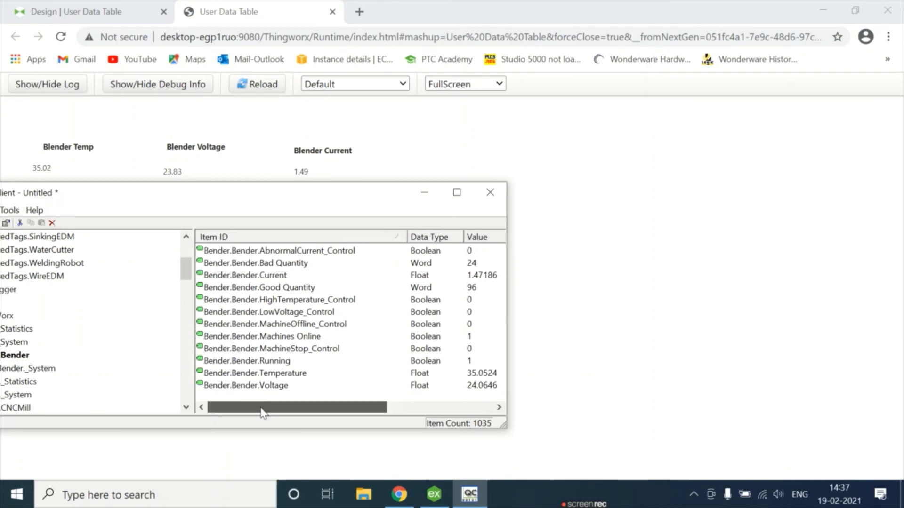
- Compare the live Bender Current, Temperature and Voltage tags in OPC Quick Client with the mashup's displayed values
left_click(235, 279)
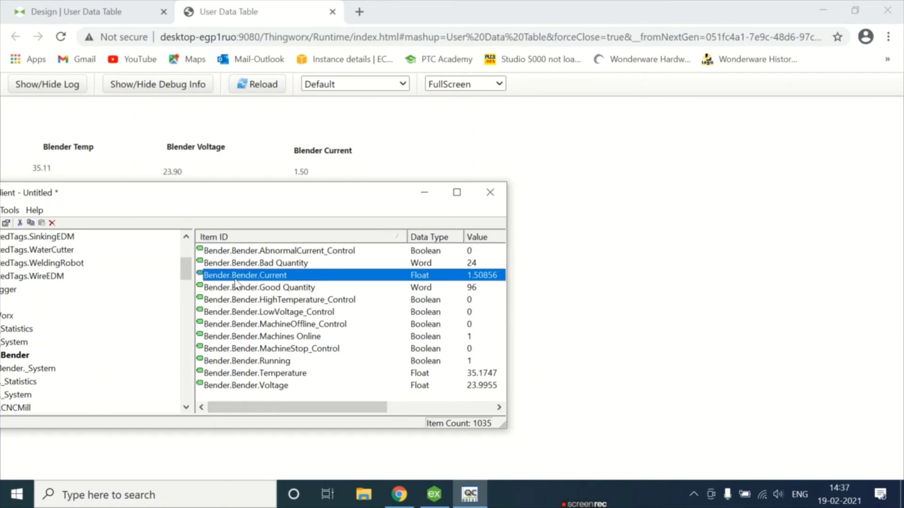
left_click(301, 172)
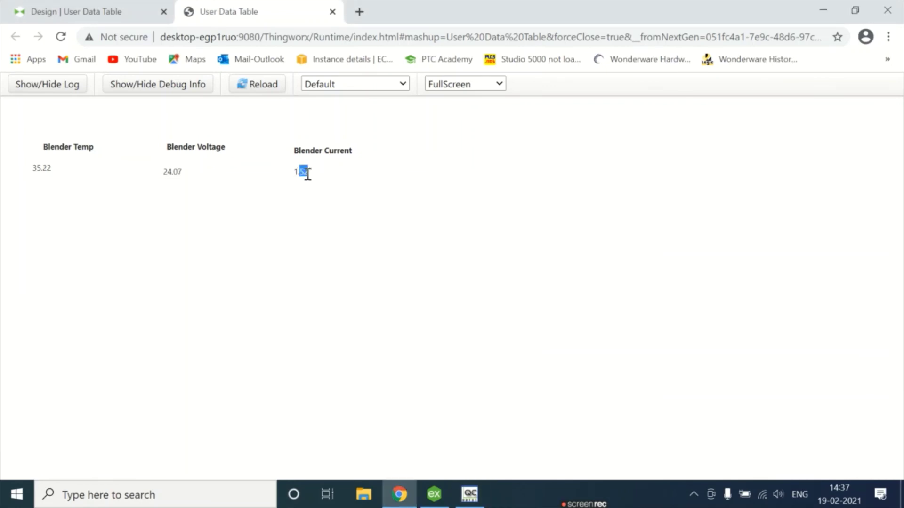
left_click(470, 494)
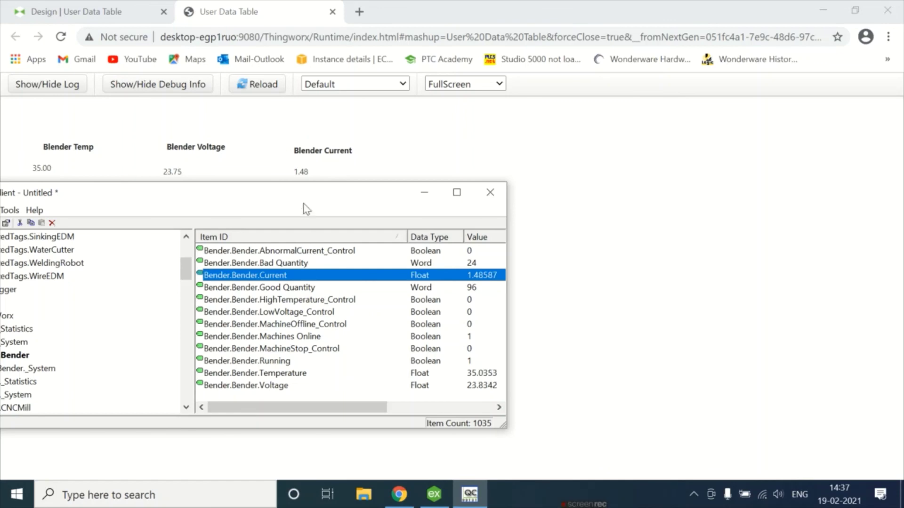
left_click_drag(305, 198, 377, 211)
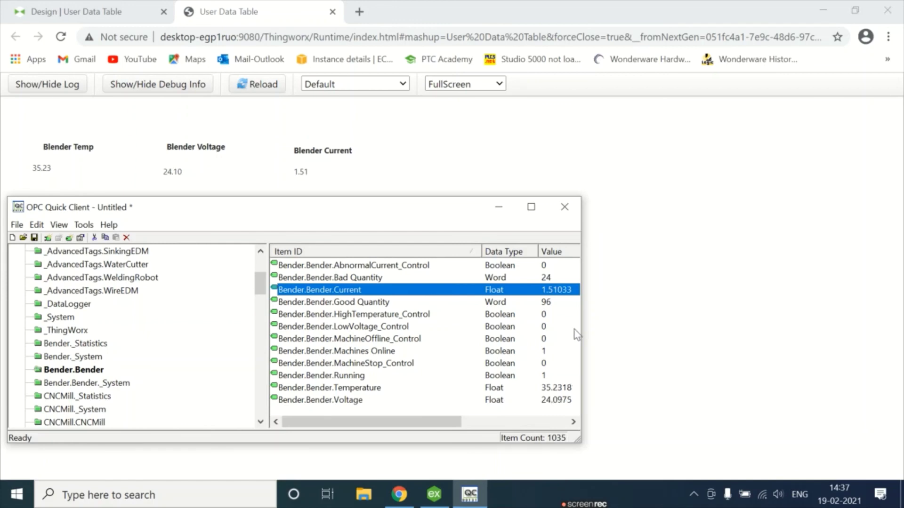
left_click_drag(581, 338, 601, 343)
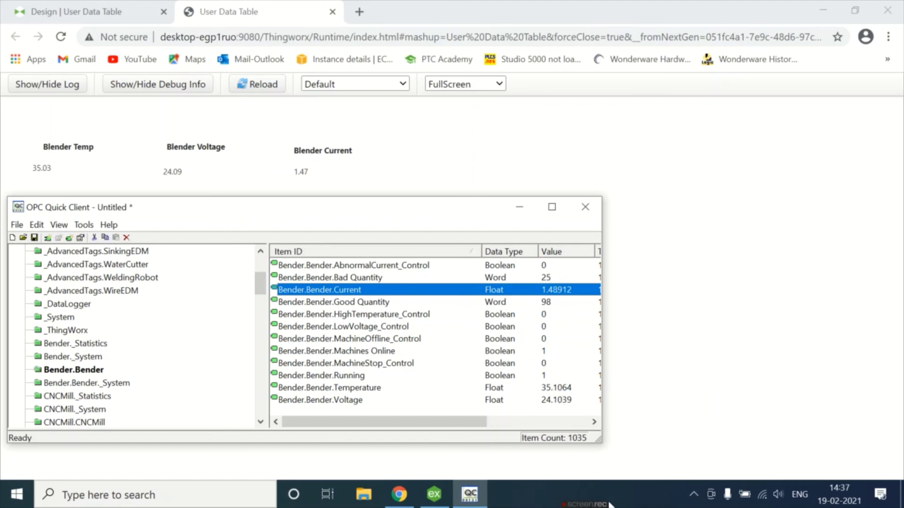
mouse_move(593, 504)
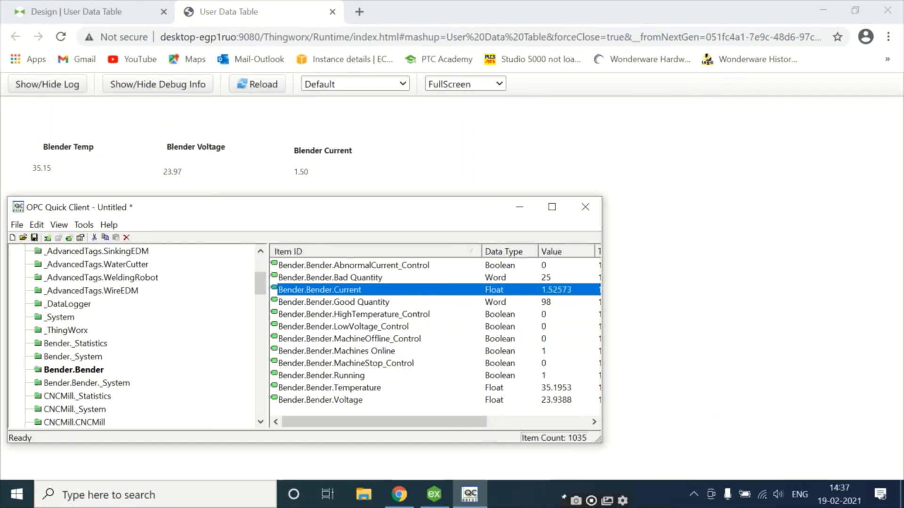